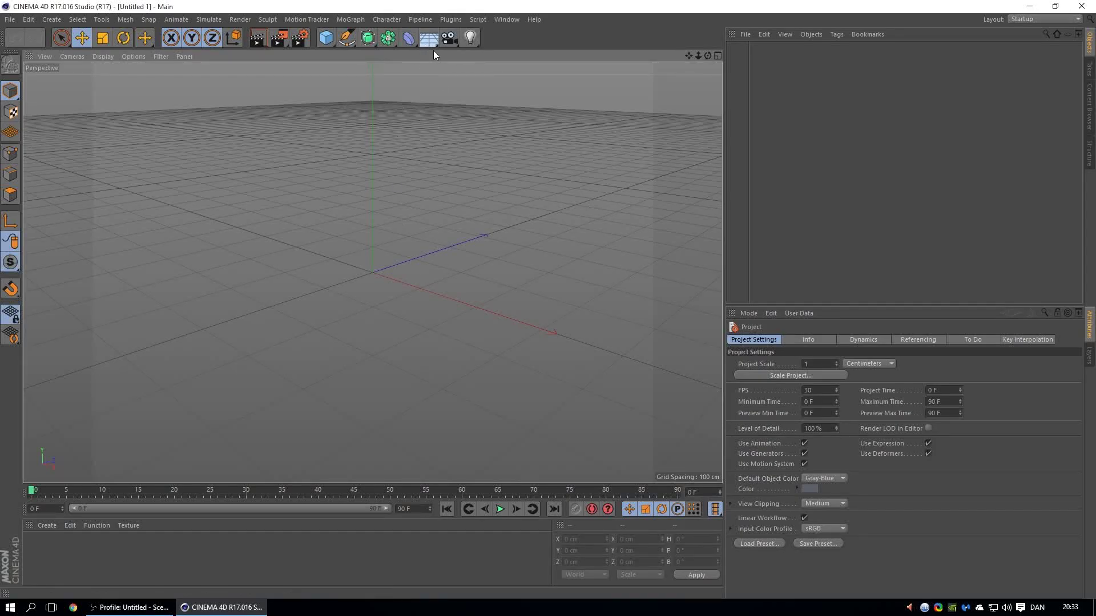
Add a Background object and create a new empty material.
click(436, 44)
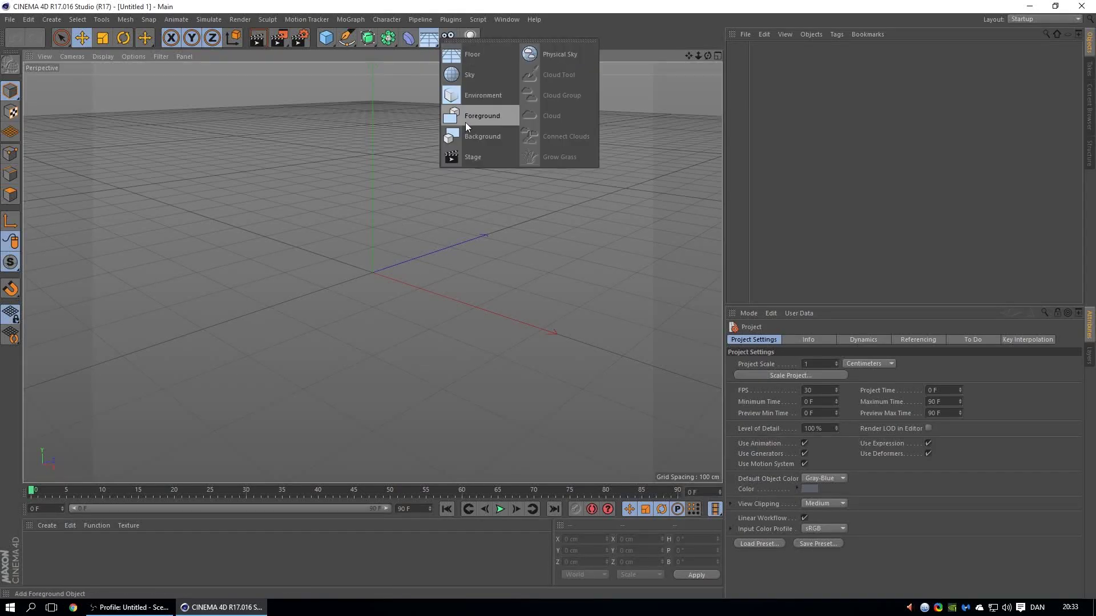
click(481, 135)
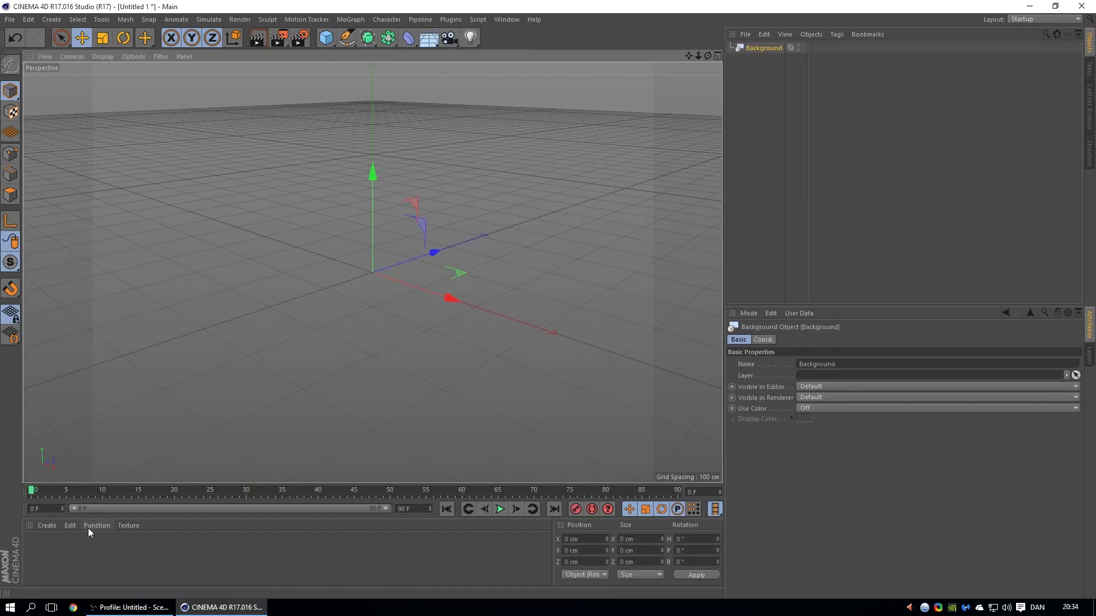
click(46, 526)
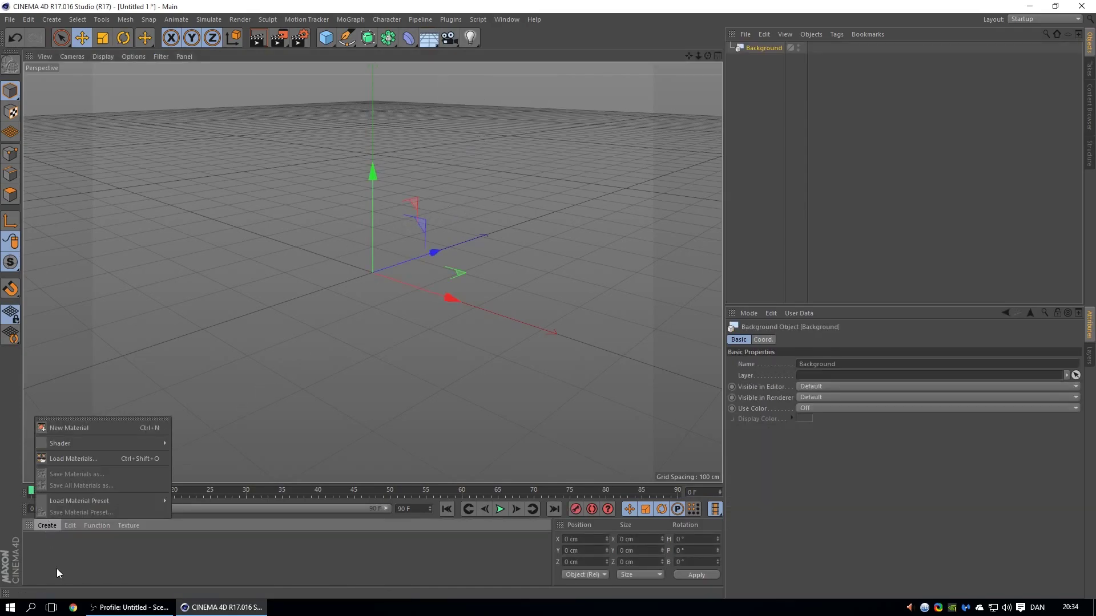
click(40, 557)
double_click(39, 553)
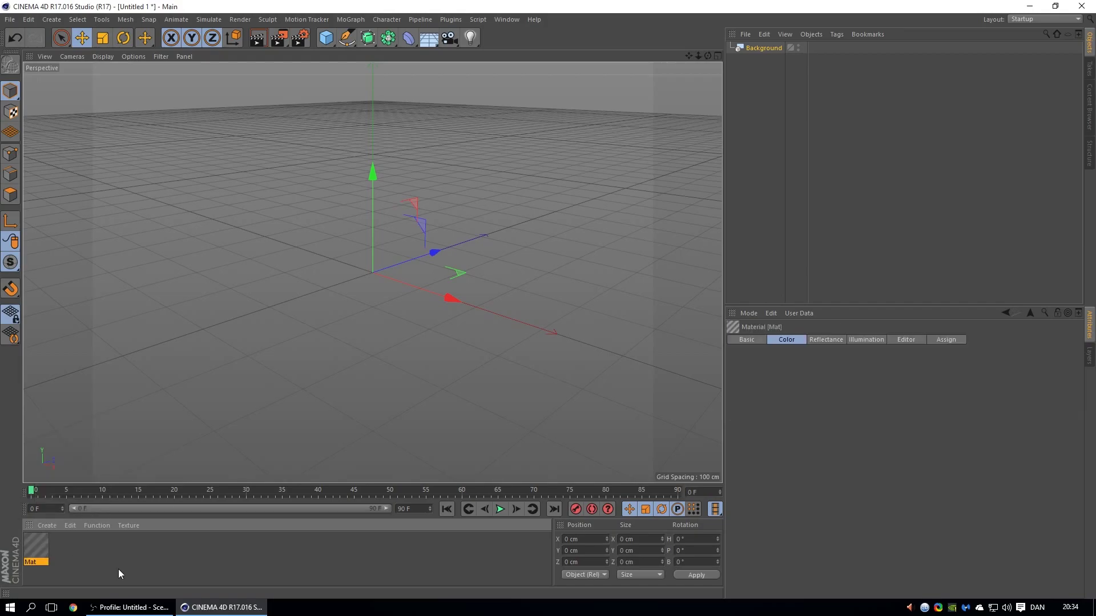
Disable Reflectance on the new material Mat.
double_click(35, 545)
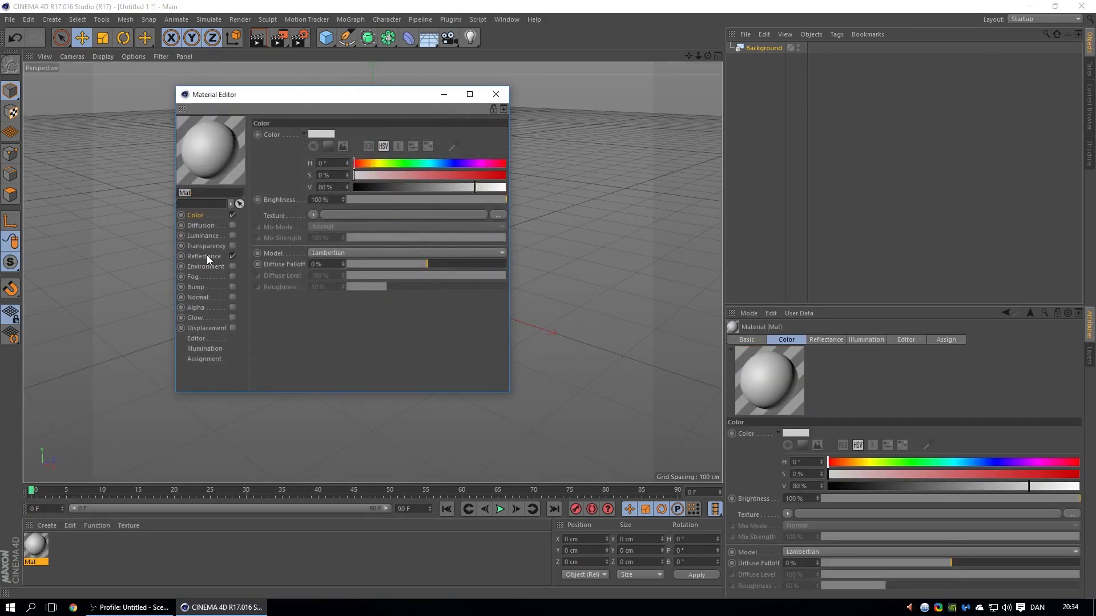
click(200, 255)
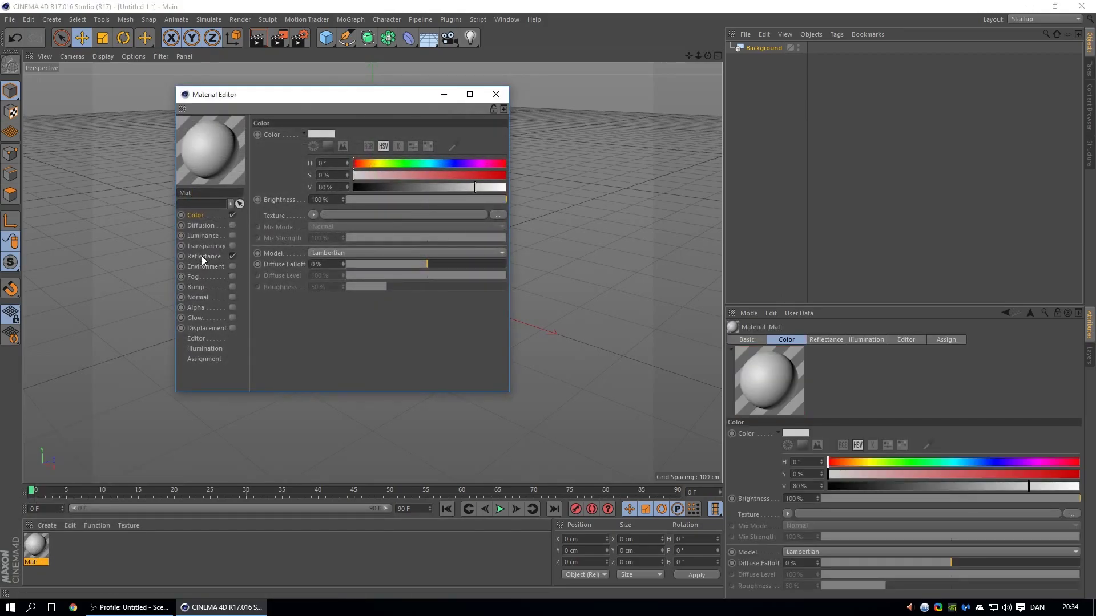
click(232, 256)
click(202, 217)
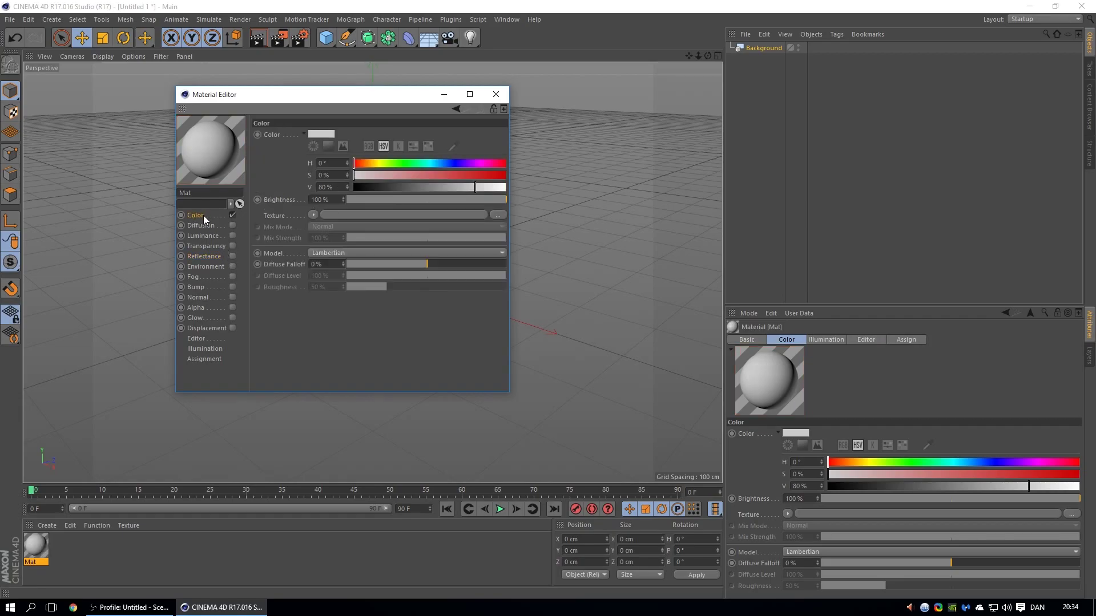
Load IMG_20151221_183349.jpg as Mat's colour texture without copying it into the project.
click(497, 216)
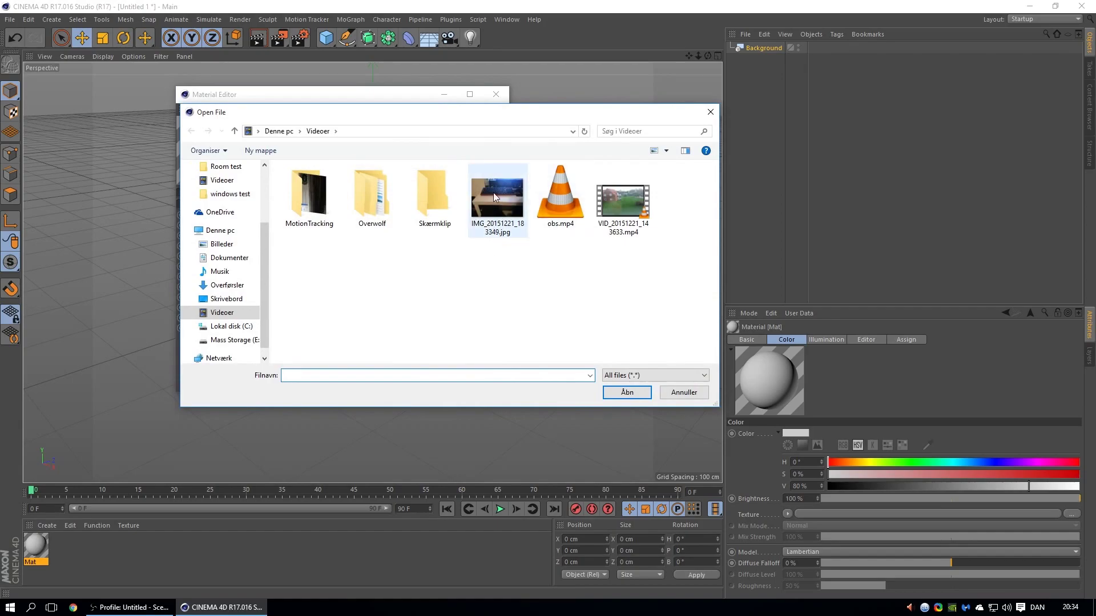
click(487, 194)
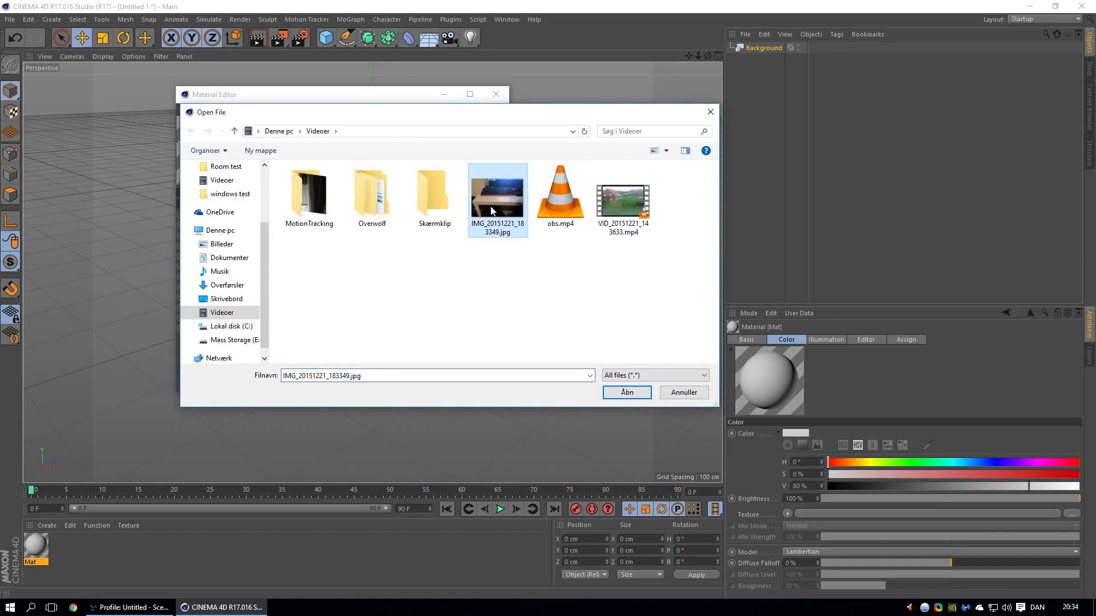
double_click(491, 211)
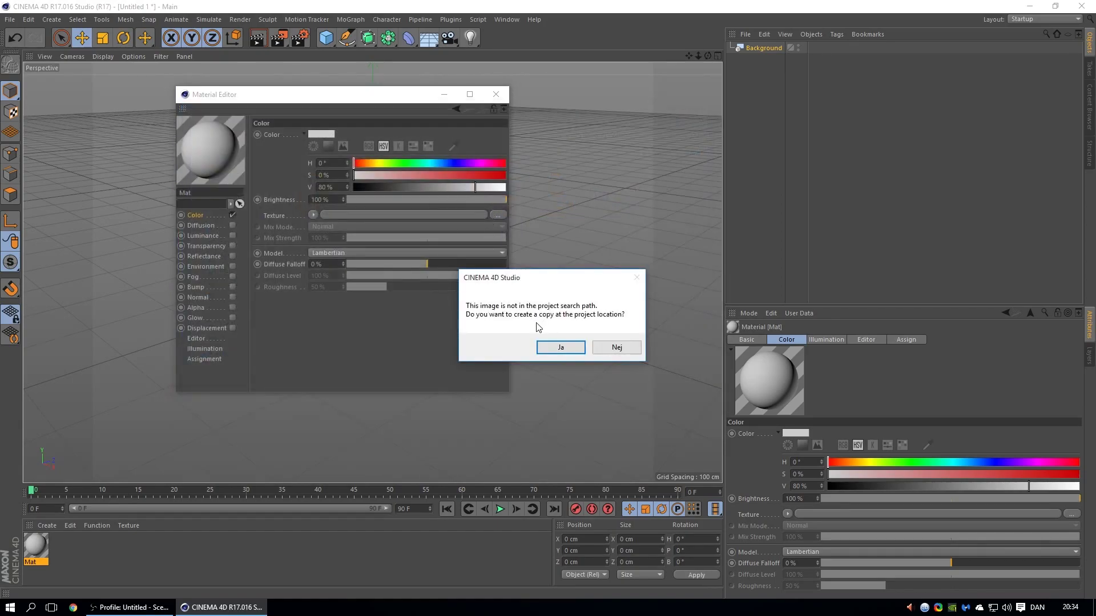
click(610, 352)
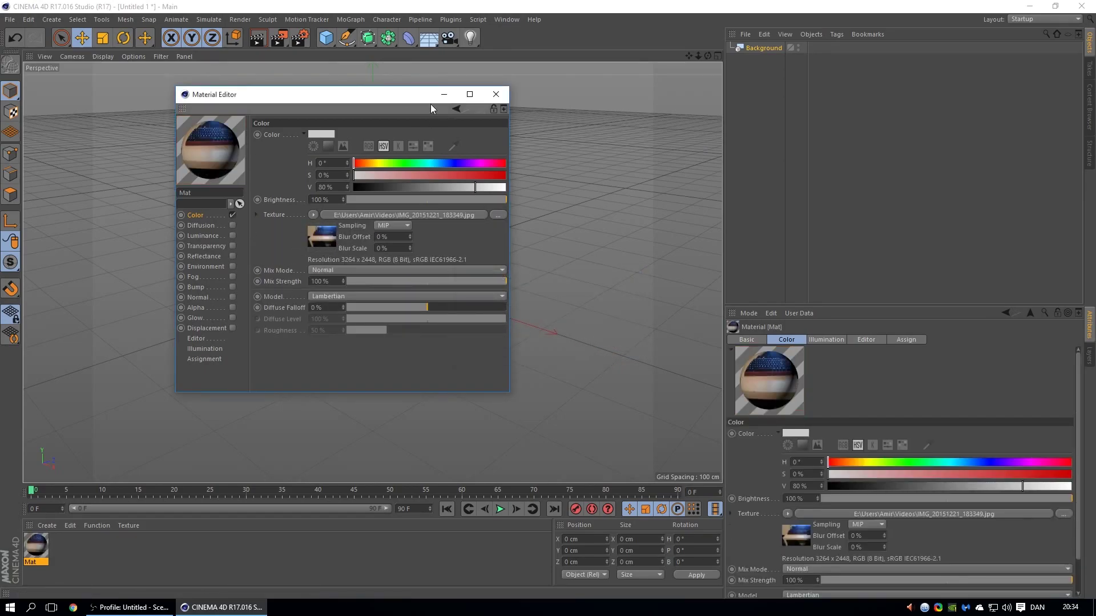
mouse_move(430, 96)
mouse_down()
mouse_move(522, 147)
mouse_move(413, 108)
mouse_up()
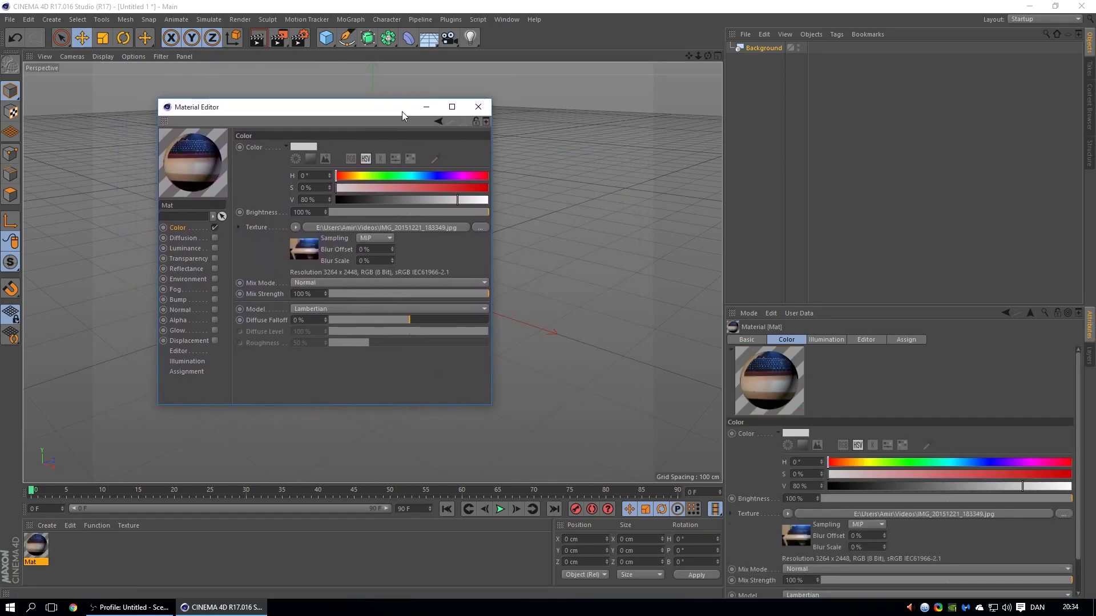
click(478, 108)
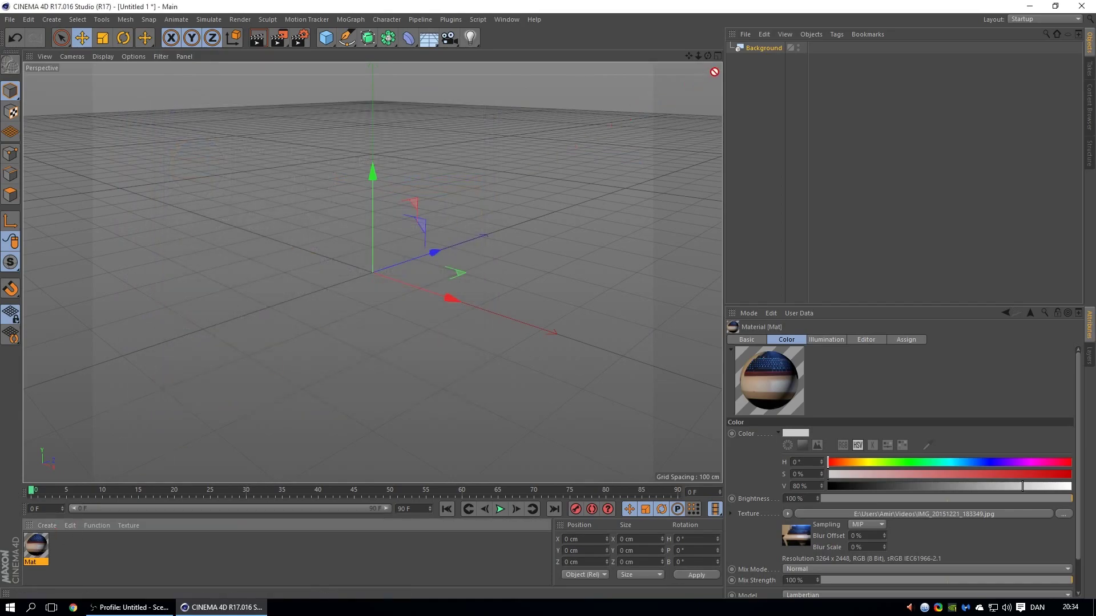
Apply Mat to the Background and orbit the view until the grid matches the desk.
drag(714, 72, 768, 50)
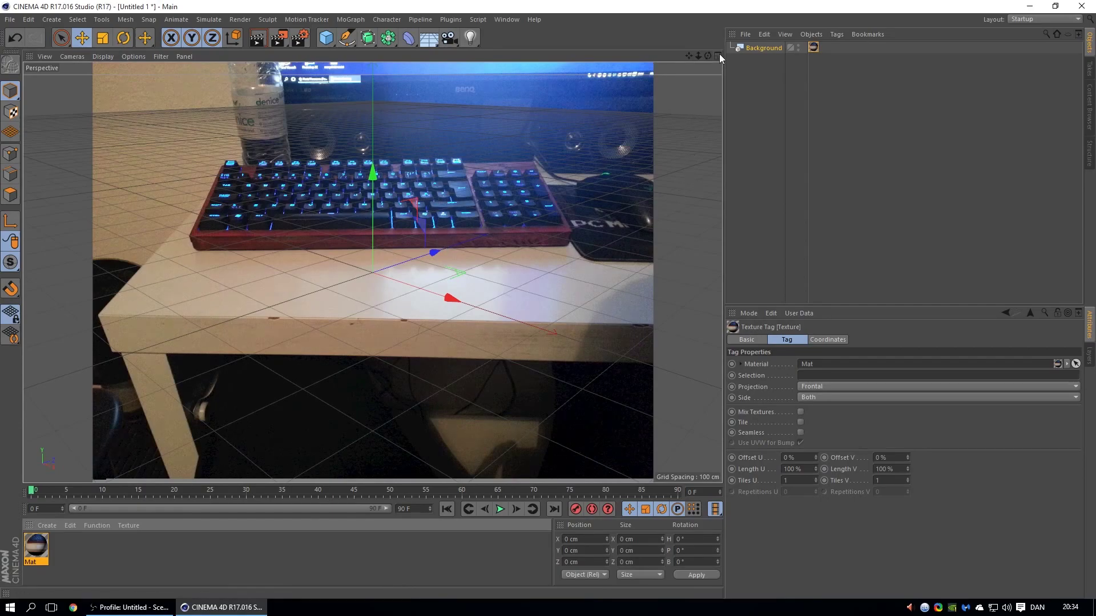
mouse_move(708, 55)
mouse_down()
mouse_move(728, 58)
mouse_move(698, 56)
mouse_move(708, 56)
mouse_up()
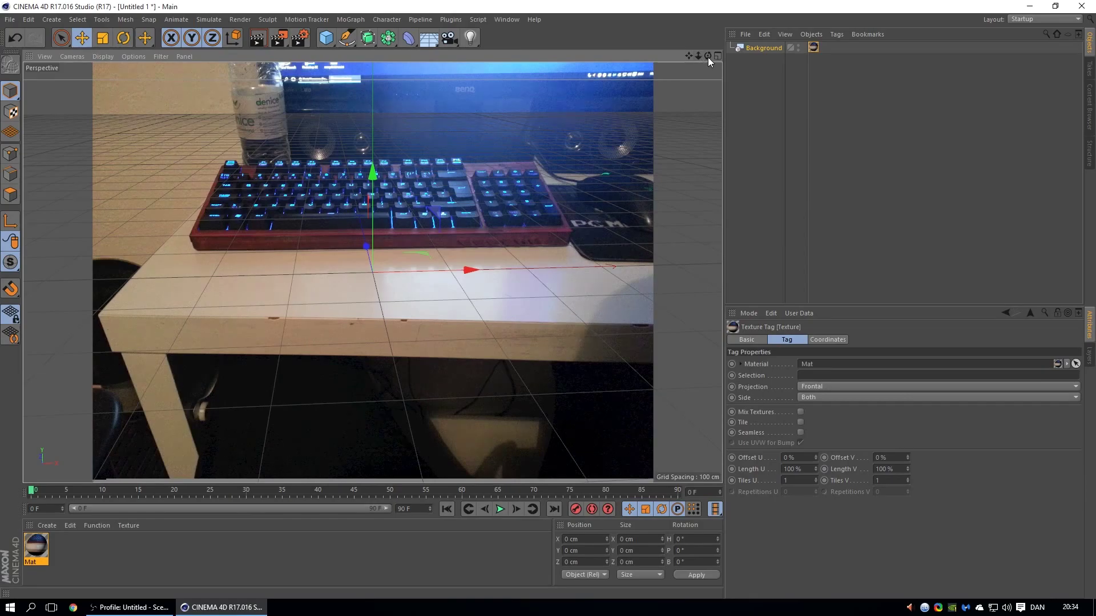
drag(709, 55, 708, 56)
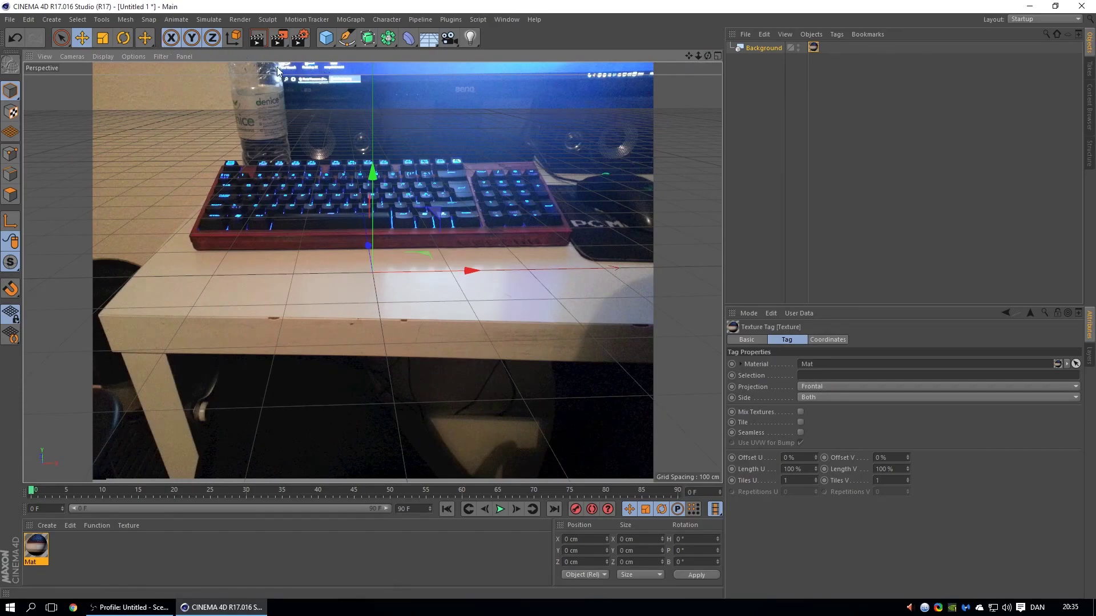
click(435, 43)
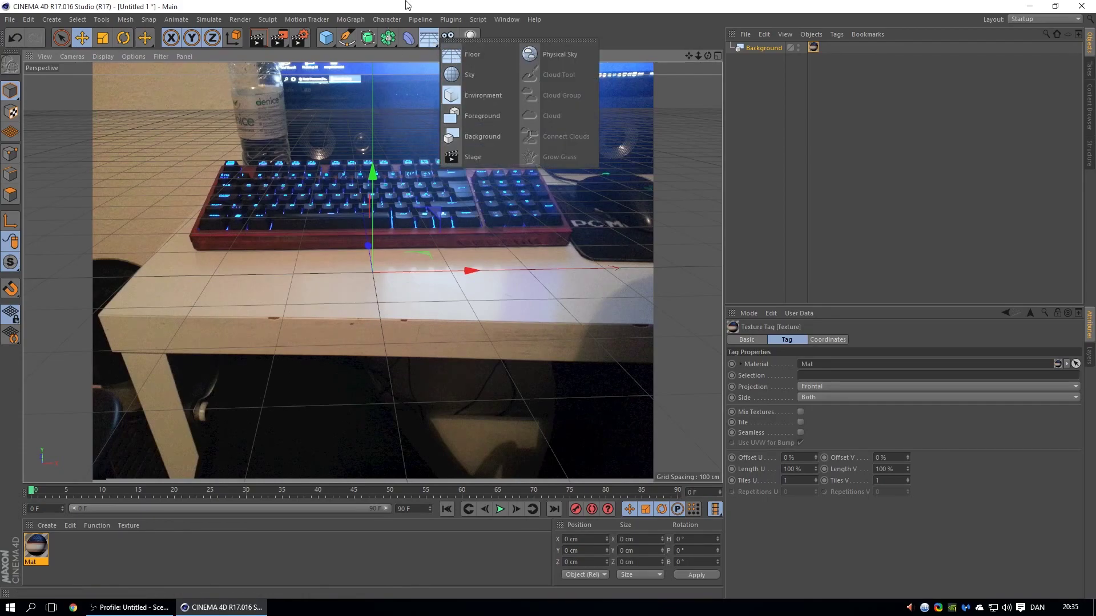
Add a Plane, slide it over the desk and tilt it to the desk slope.
click(331, 43)
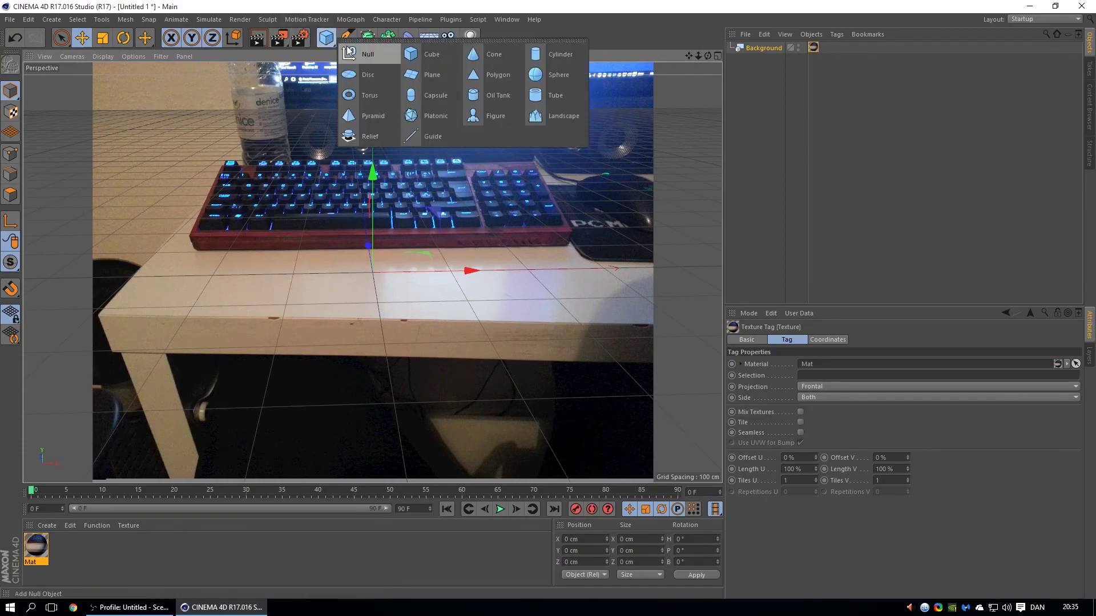
click(430, 74)
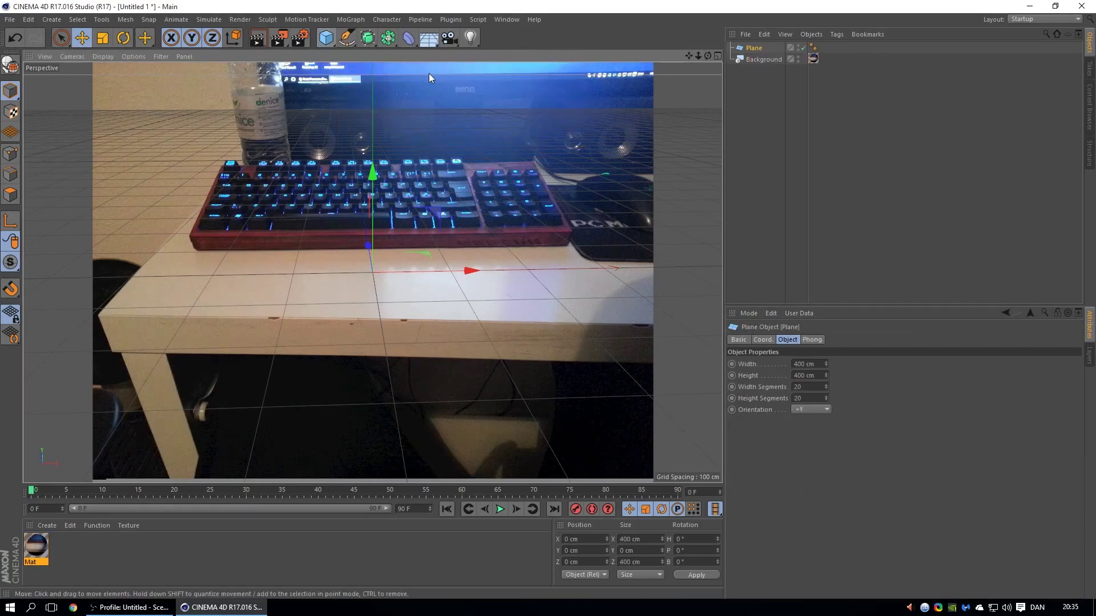
drag(460, 275, 409, 276)
drag(322, 247, 322, 236)
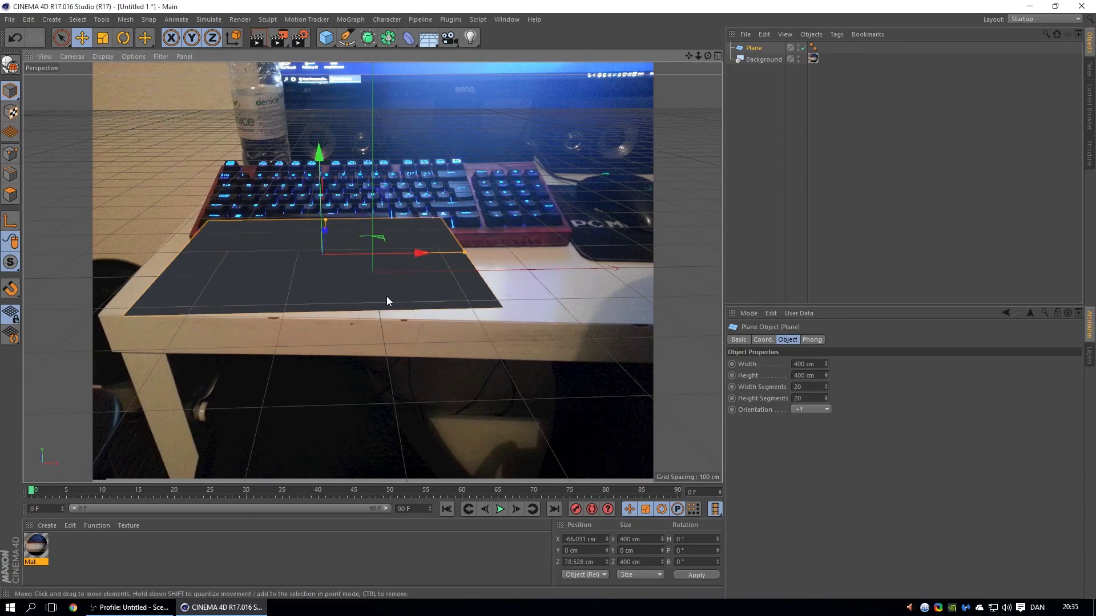
click(96, 42)
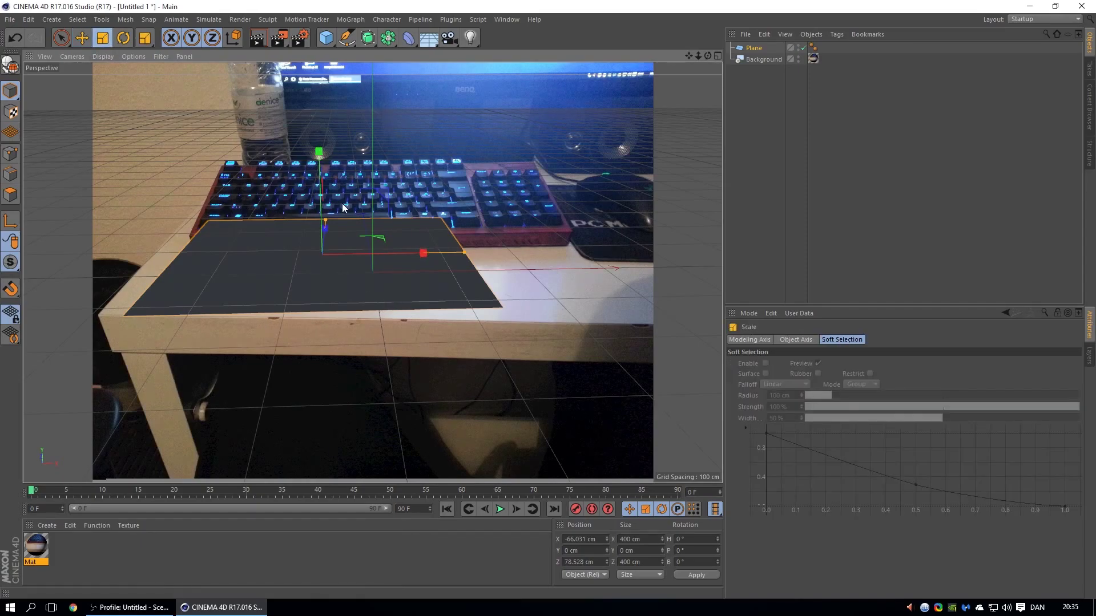
click(123, 38)
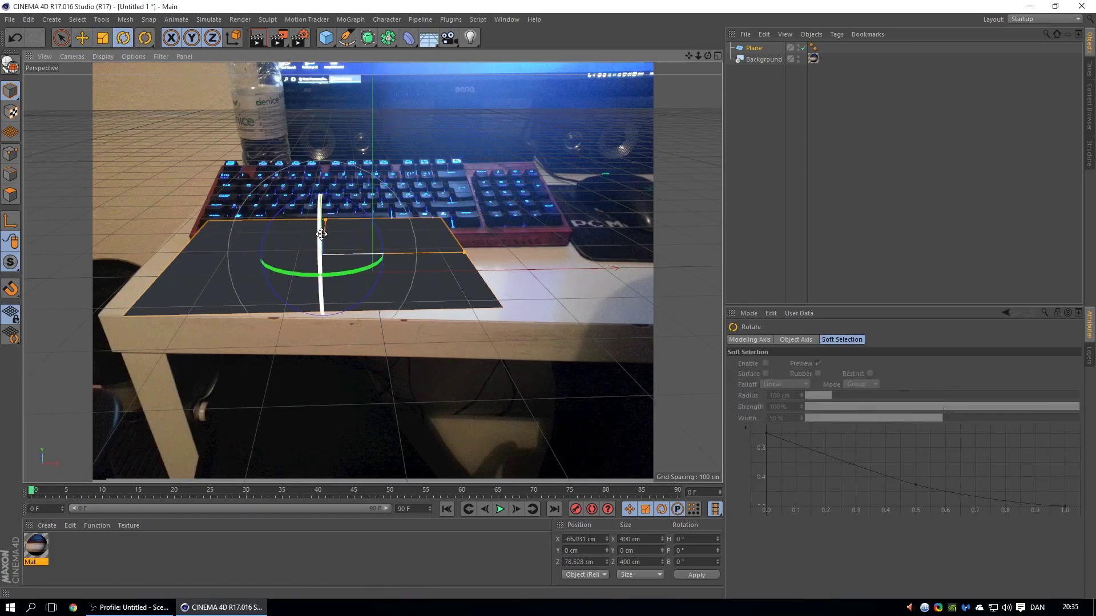
drag(319, 234, 302, 235)
Reposition the plane and turn it to follow the desk edge.
key(e)
drag(403, 255, 388, 251)
drag(298, 227, 309, 211)
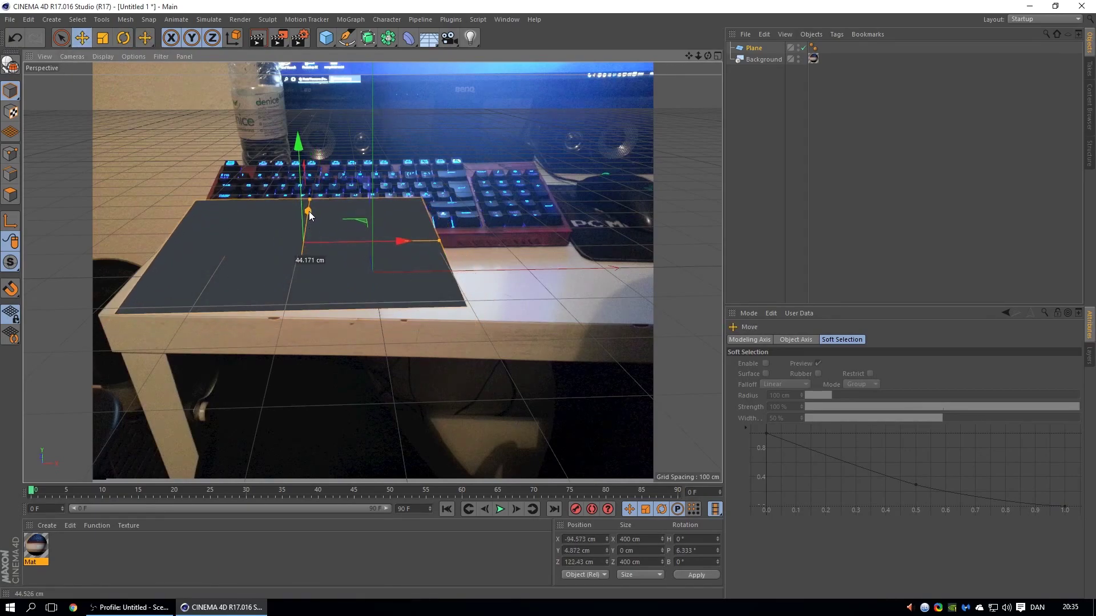
key(r)
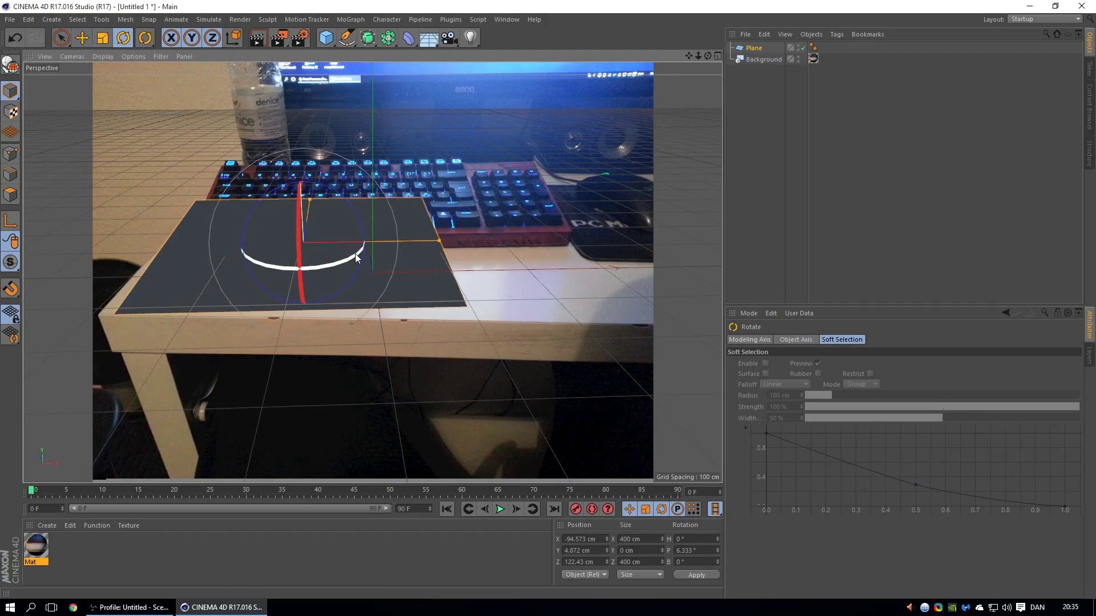
drag(355, 254, 343, 255)
key(e)
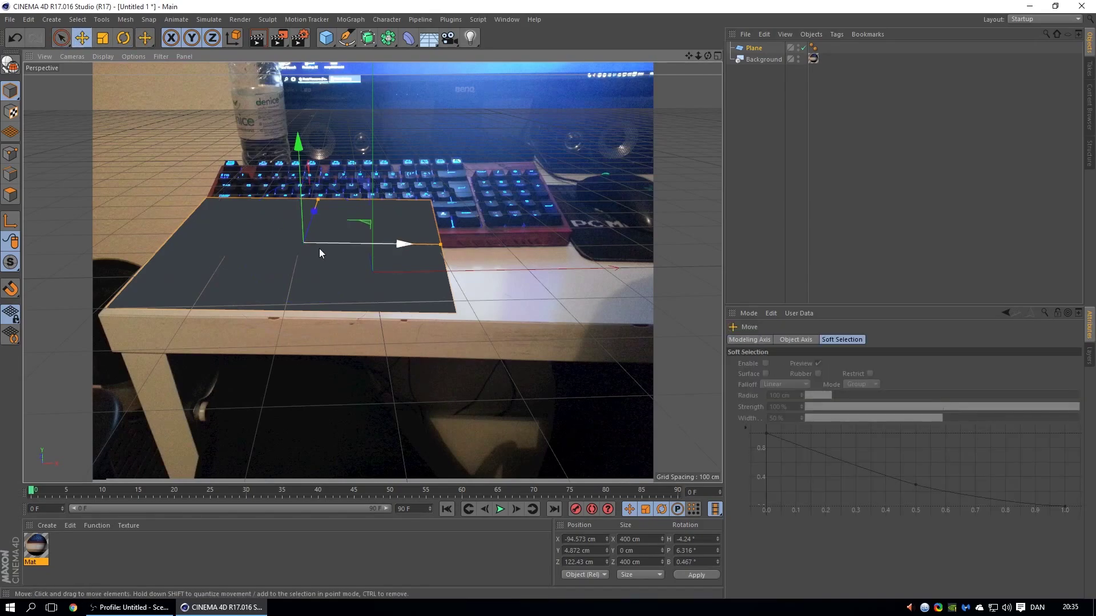
drag(317, 212, 313, 210)
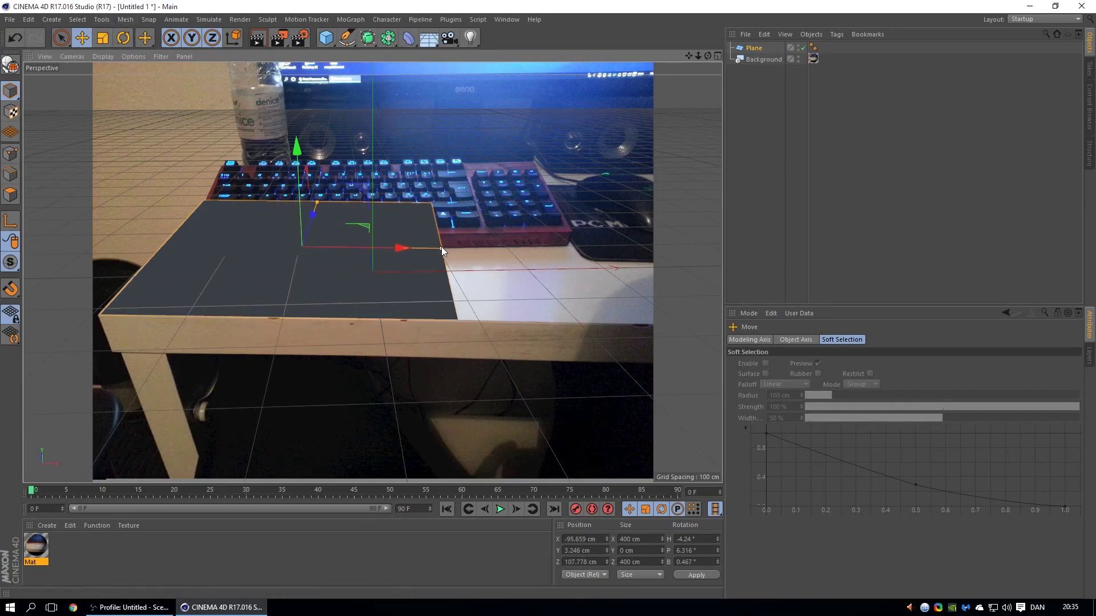
Stretch the plane to about 640 cm wide, lengthen it, and centre it on the desk top.
drag(441, 248, 526, 248)
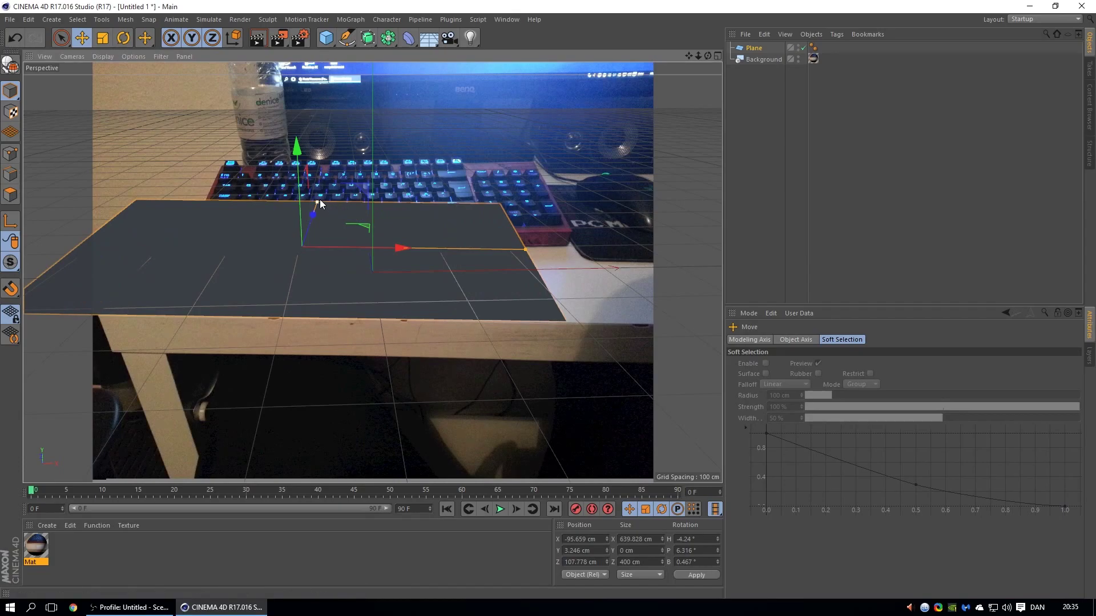
mouse_move(320, 199)
mouse_down()
mouse_move(330, 172)
mouse_move(323, 191)
mouse_up()
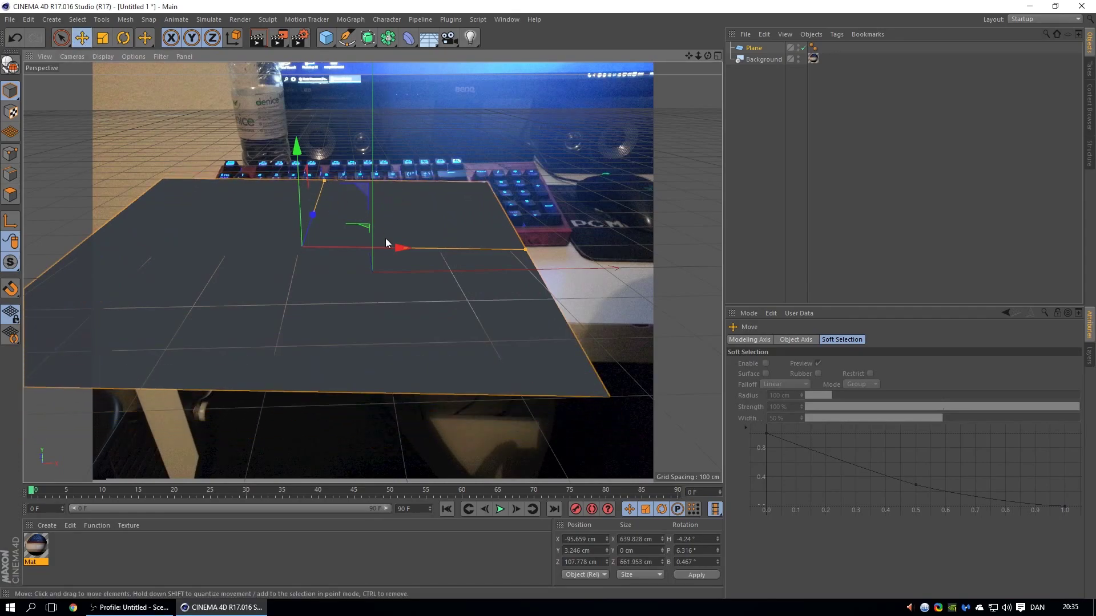
drag(399, 247, 483, 246)
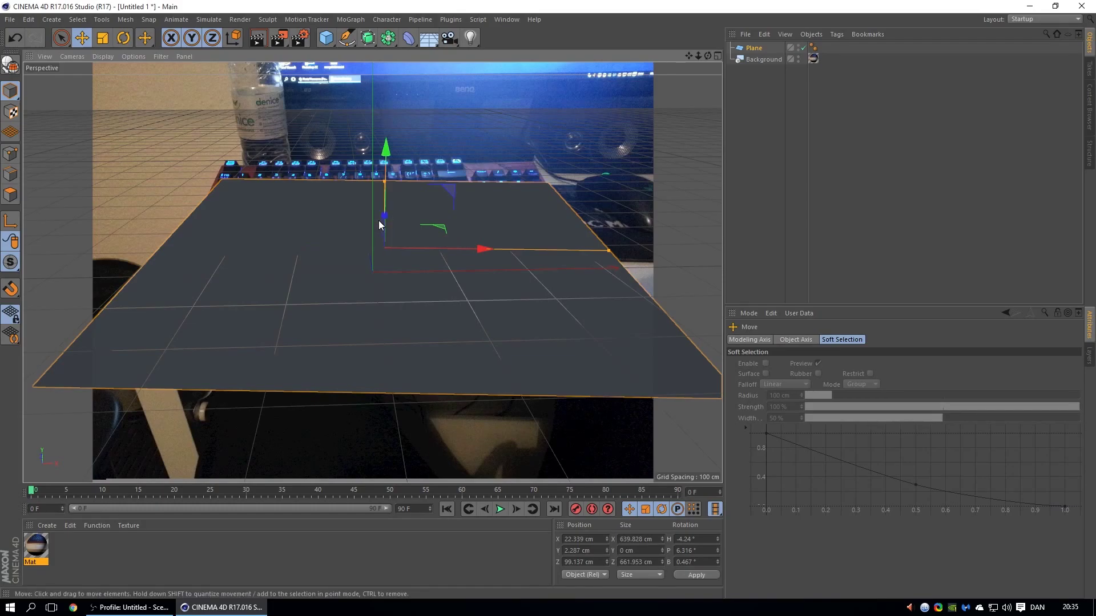
drag(380, 220, 381, 192)
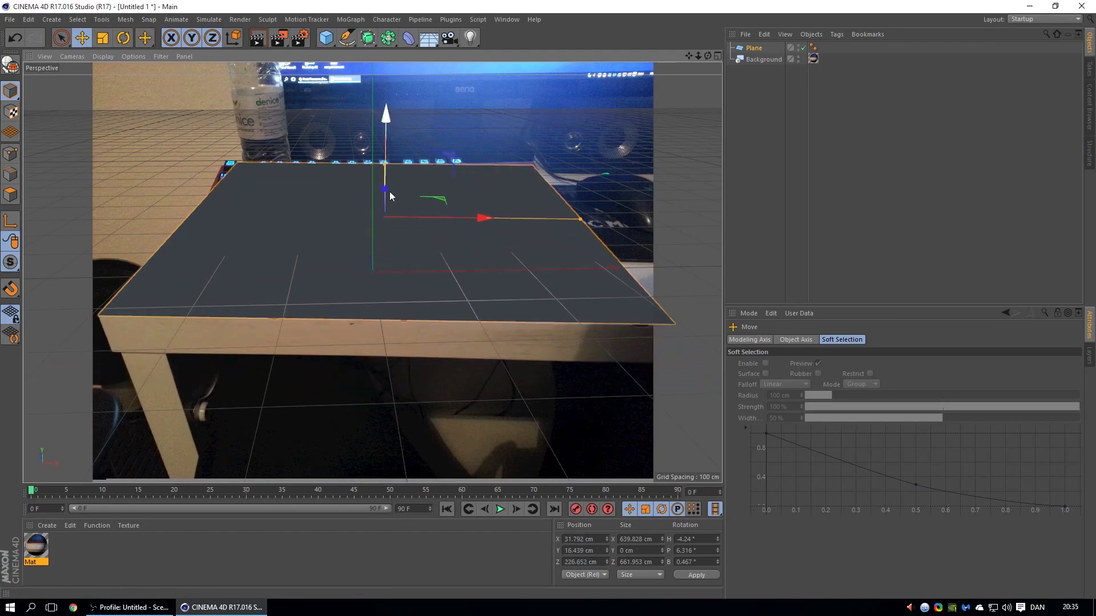
Give the Plane a Compositing tag with Compositing Background enabled.
click(755, 49)
right_click(755, 52)
mouse_move(792, 57)
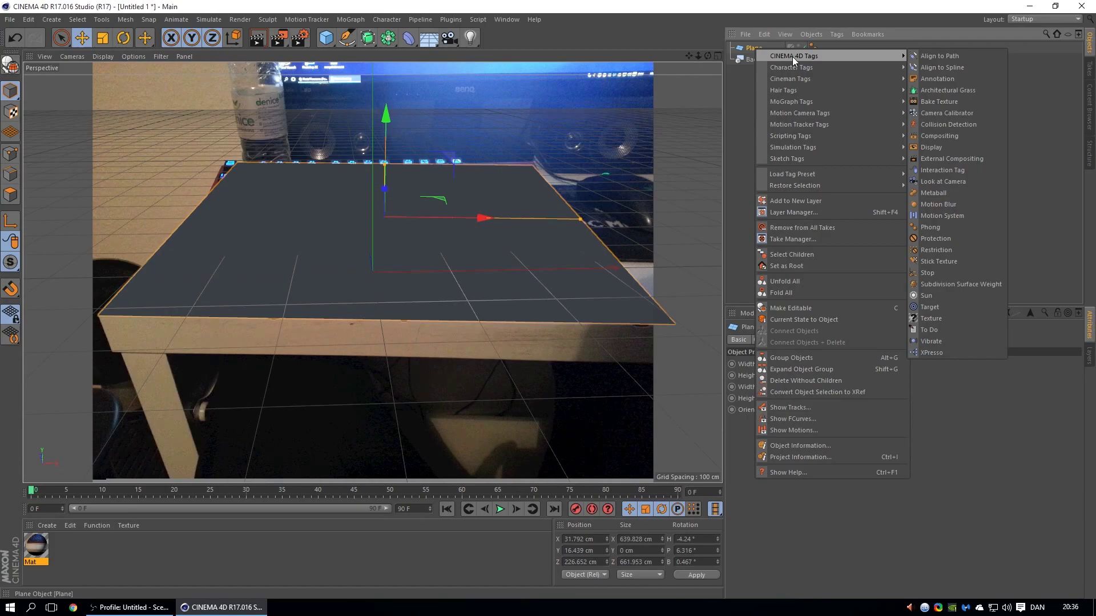
click(937, 136)
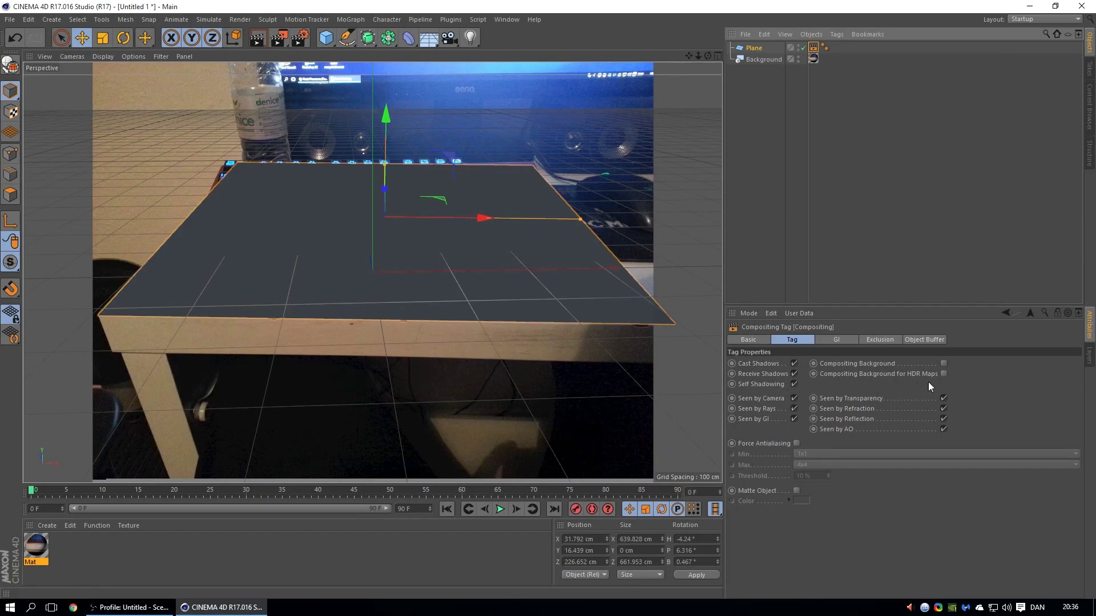
click(944, 363)
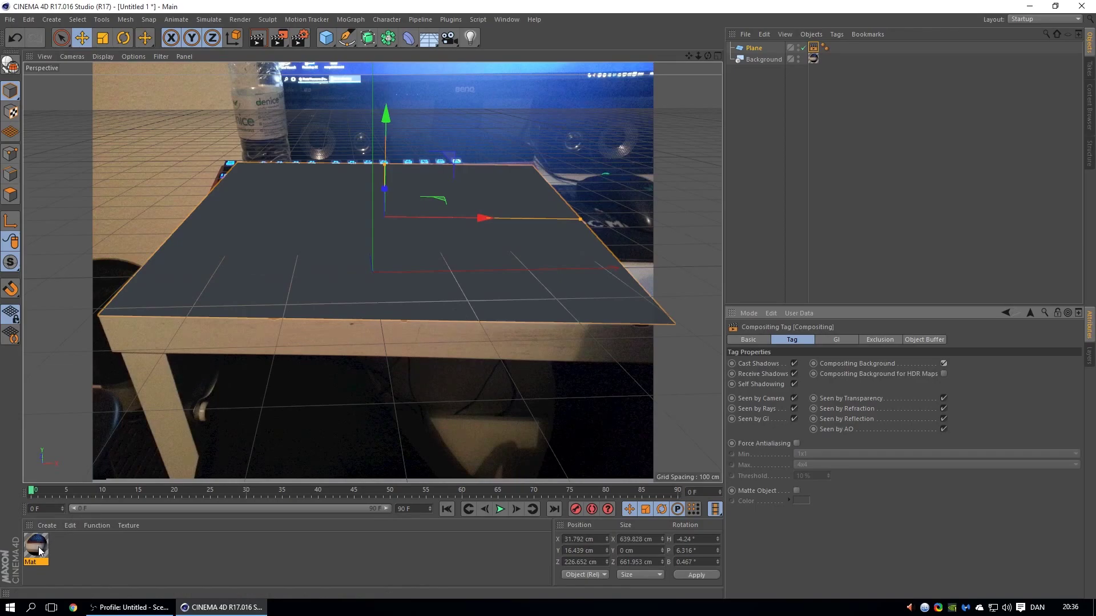
Apply the Mat photo material to the Plane with Frontal projection.
drag(38, 551, 754, 51)
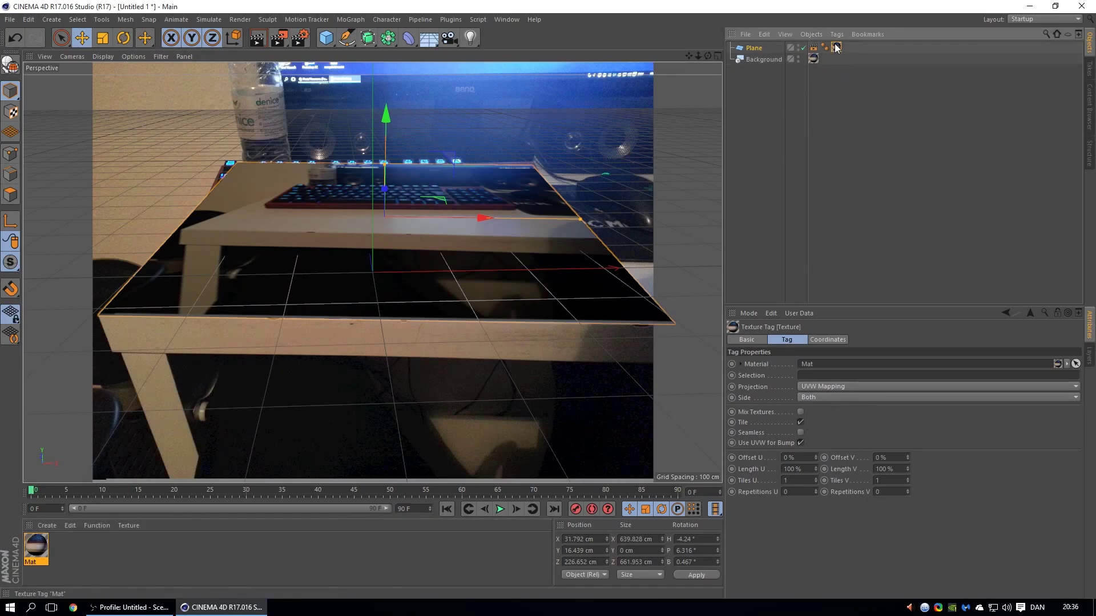
click(811, 387)
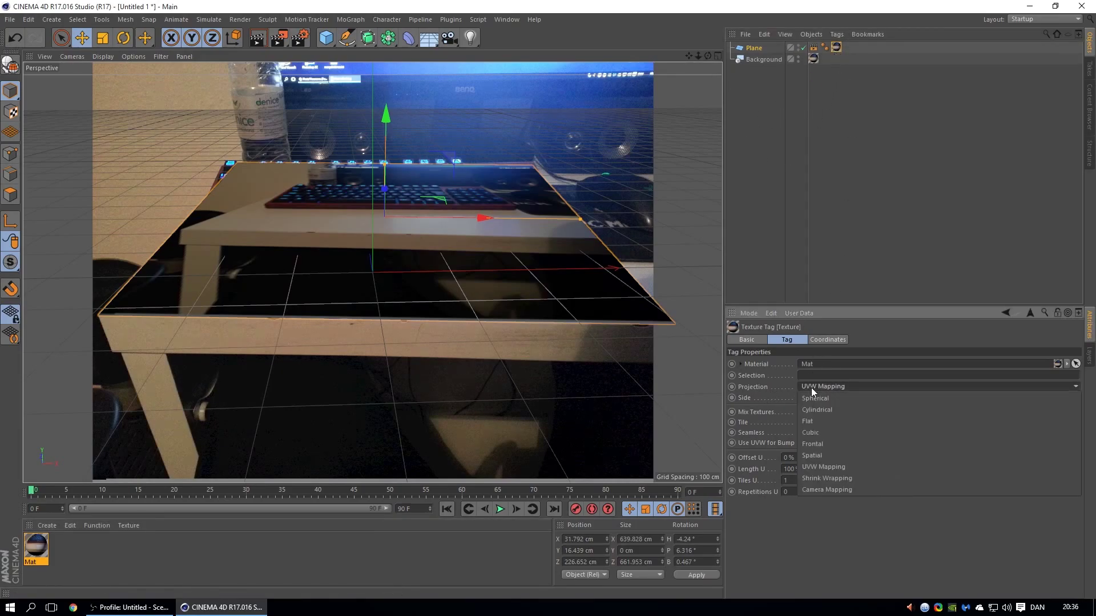
click(819, 444)
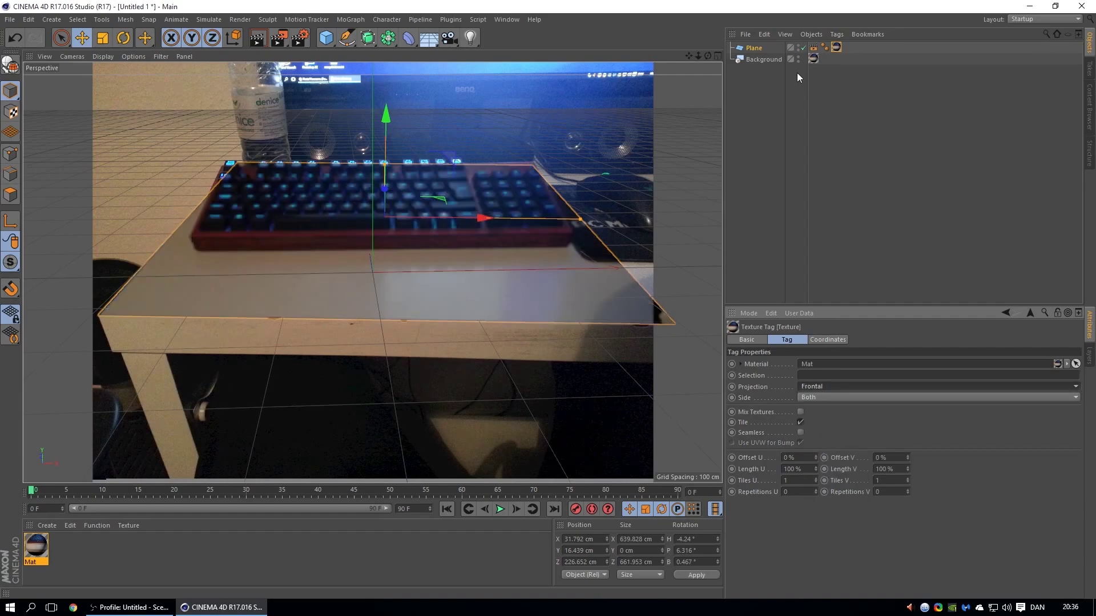
click(824, 49)
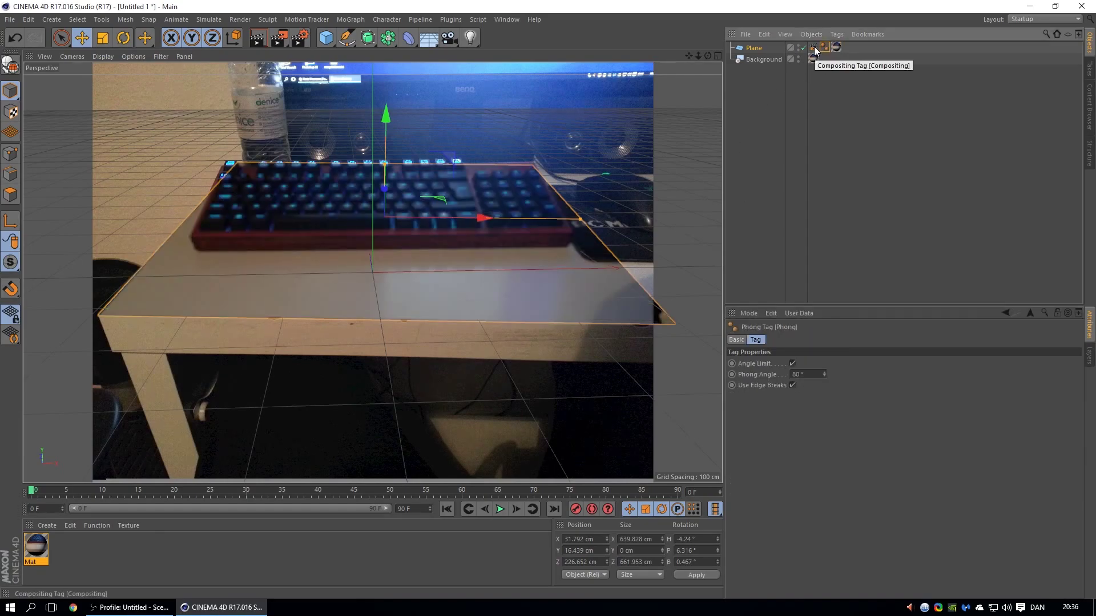
click(814, 48)
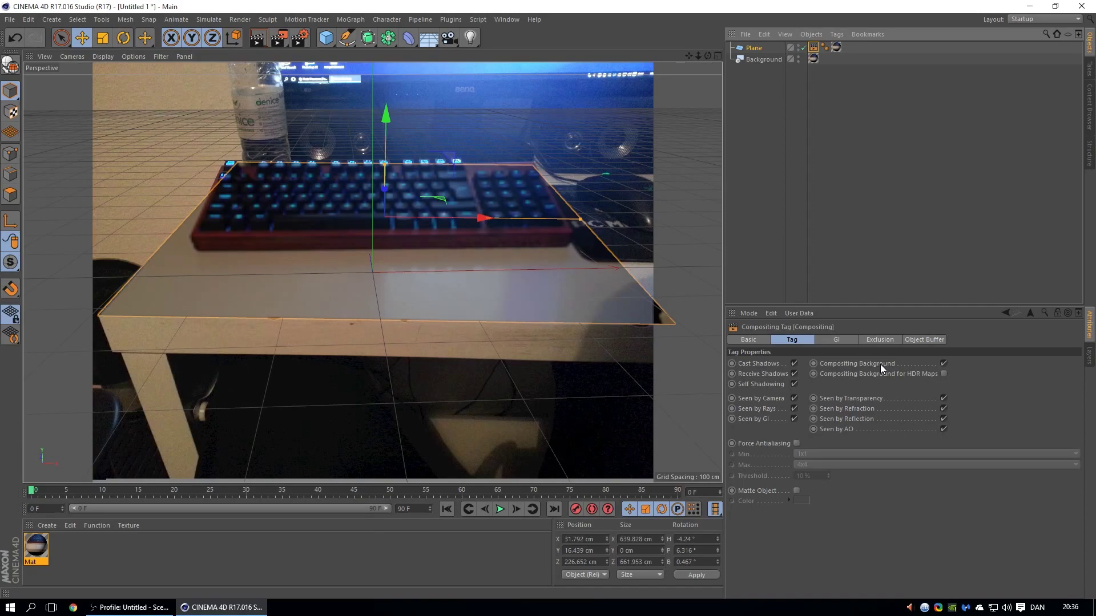
Test-render the view and enable Render Region in the Render Settings.
click(258, 38)
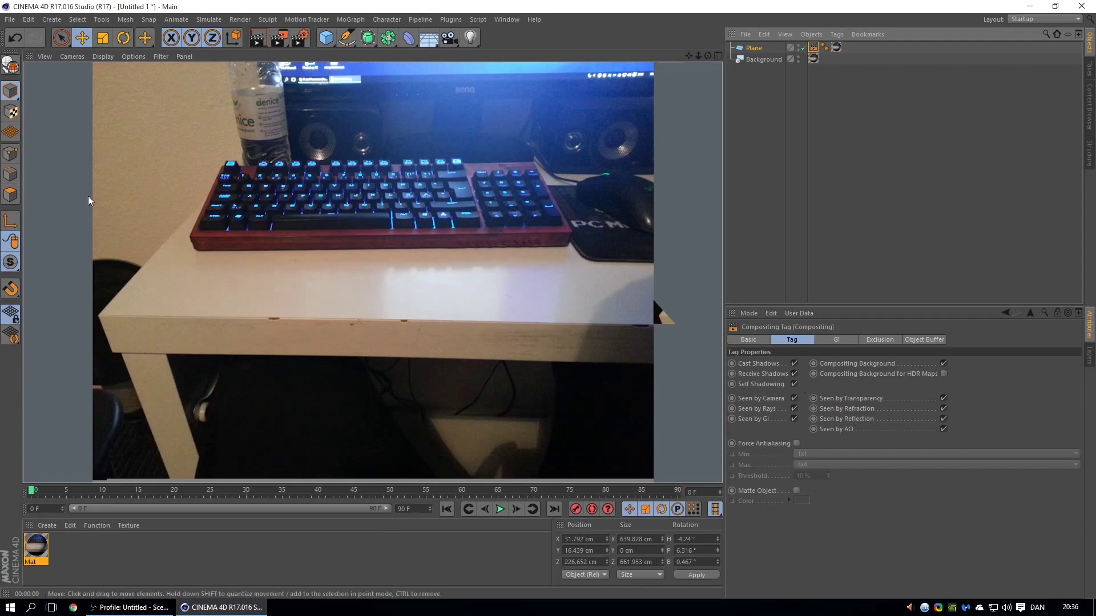
click(302, 38)
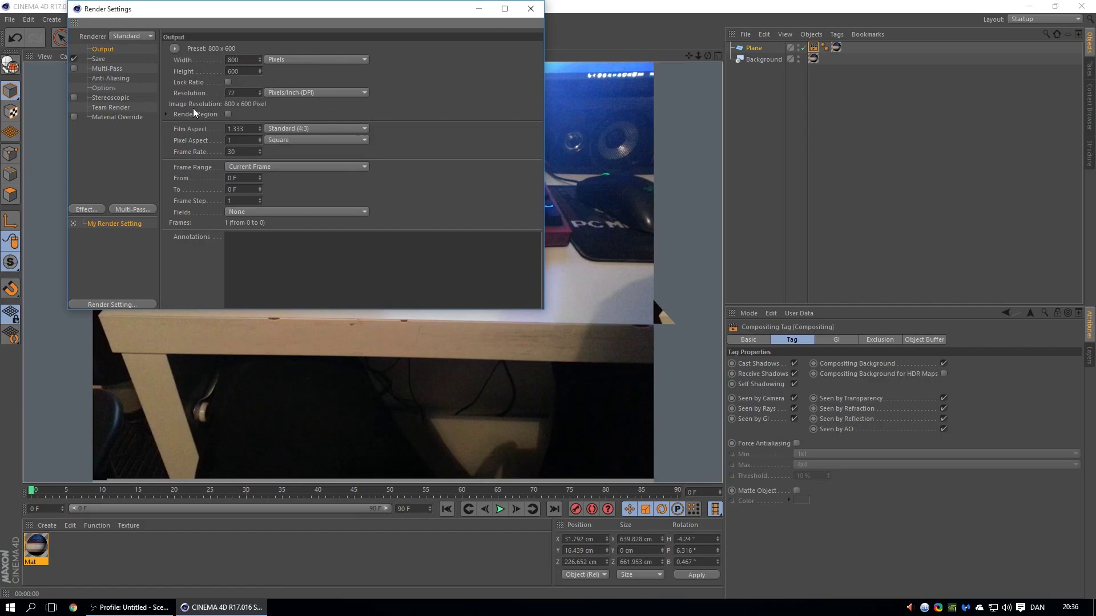
click(228, 115)
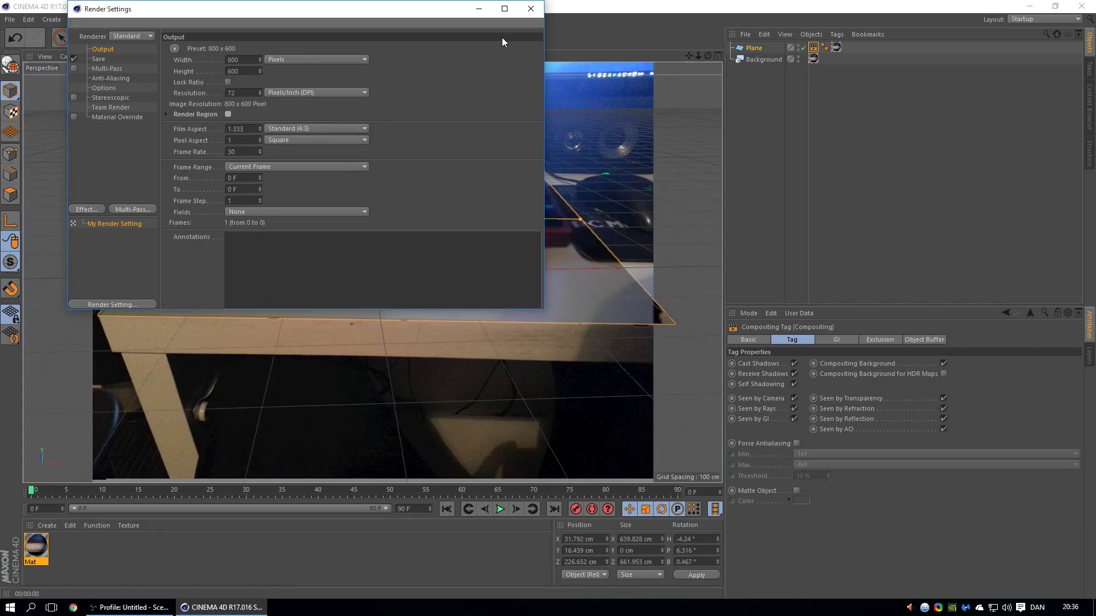
click(531, 8)
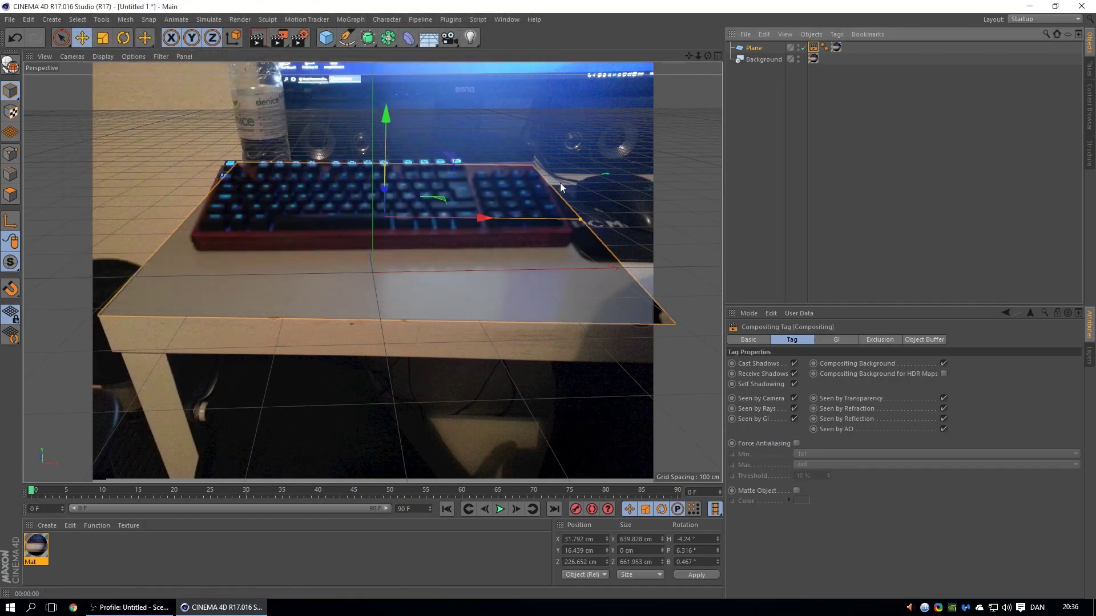
click(751, 60)
click(753, 49)
click(755, 61)
click(753, 48)
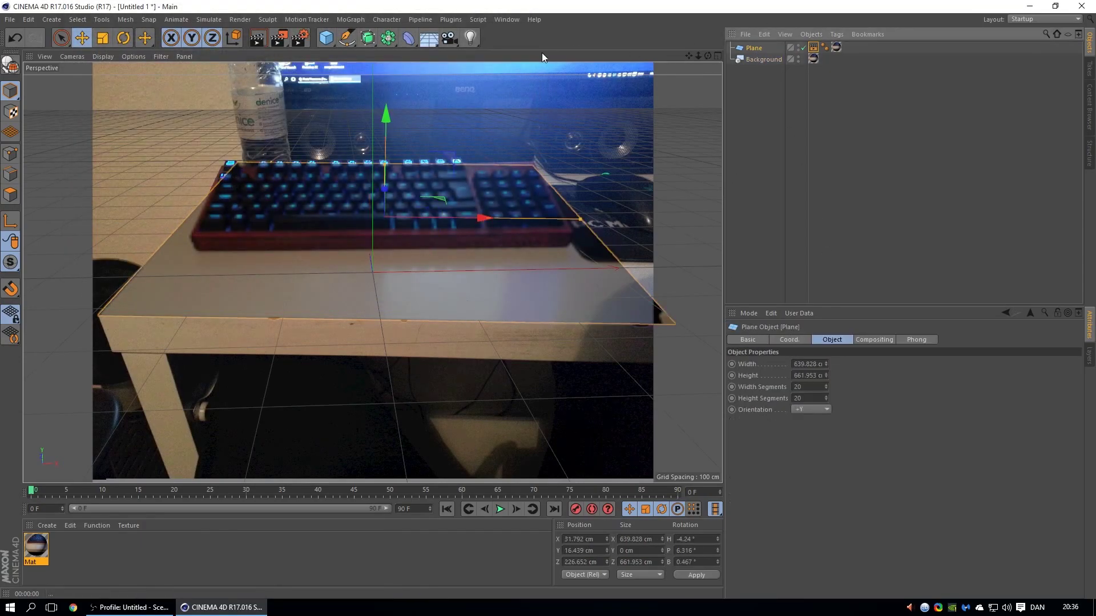
Add a Sky object and create material Mat.1 with Reflectance turned off.
click(432, 40)
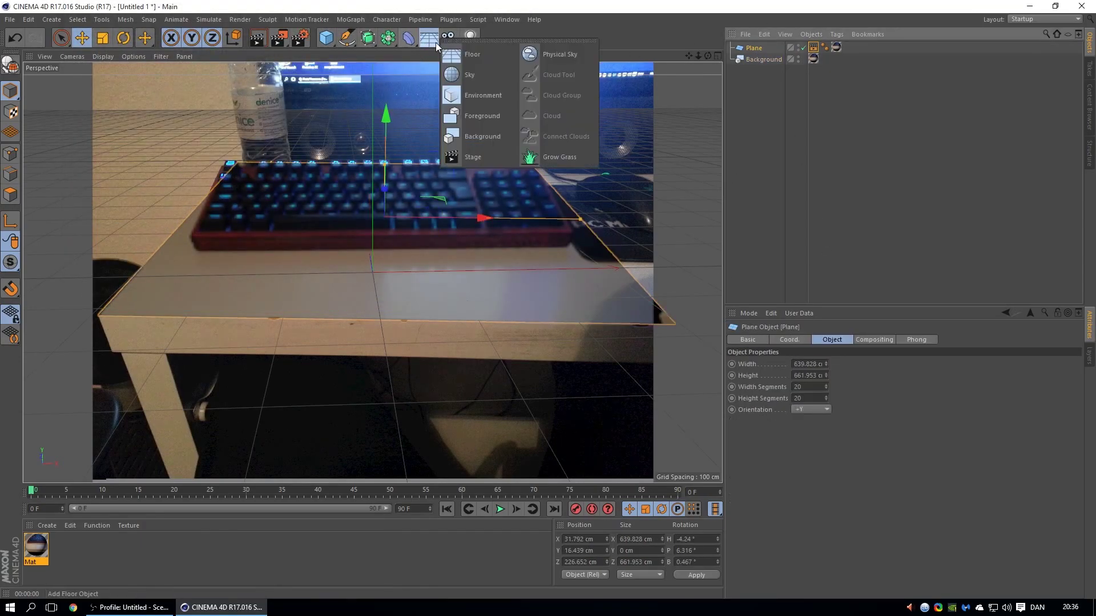
click(474, 73)
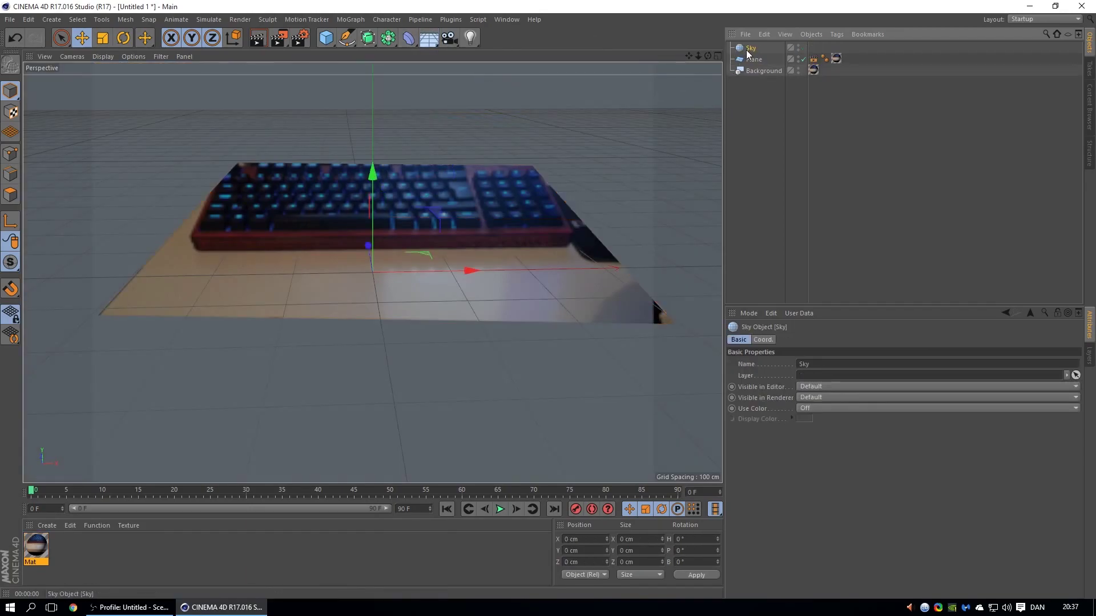
double_click(78, 554)
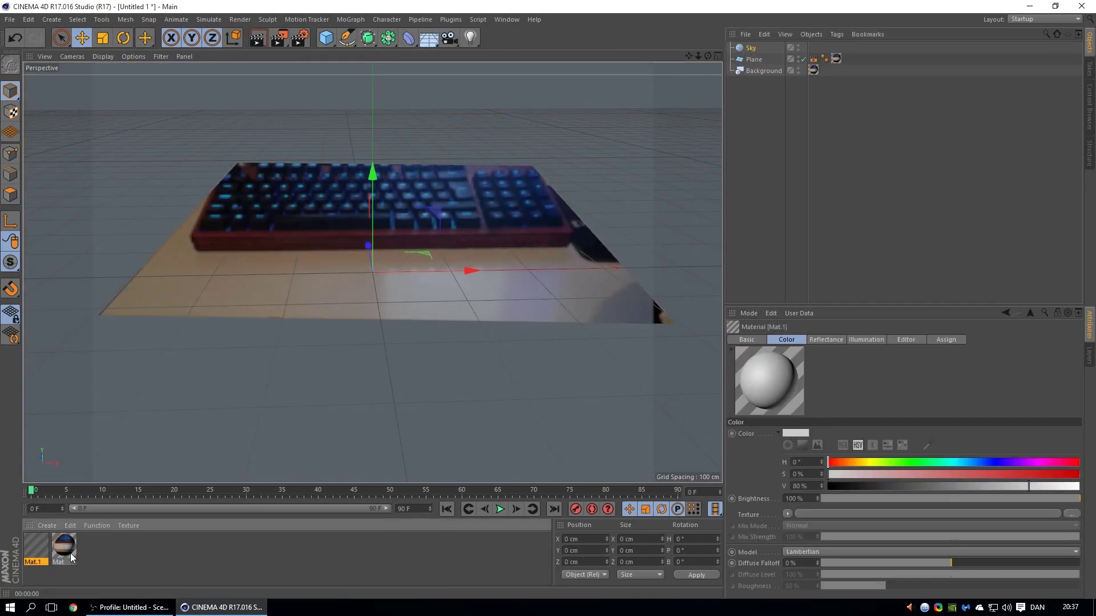
double_click(36, 546)
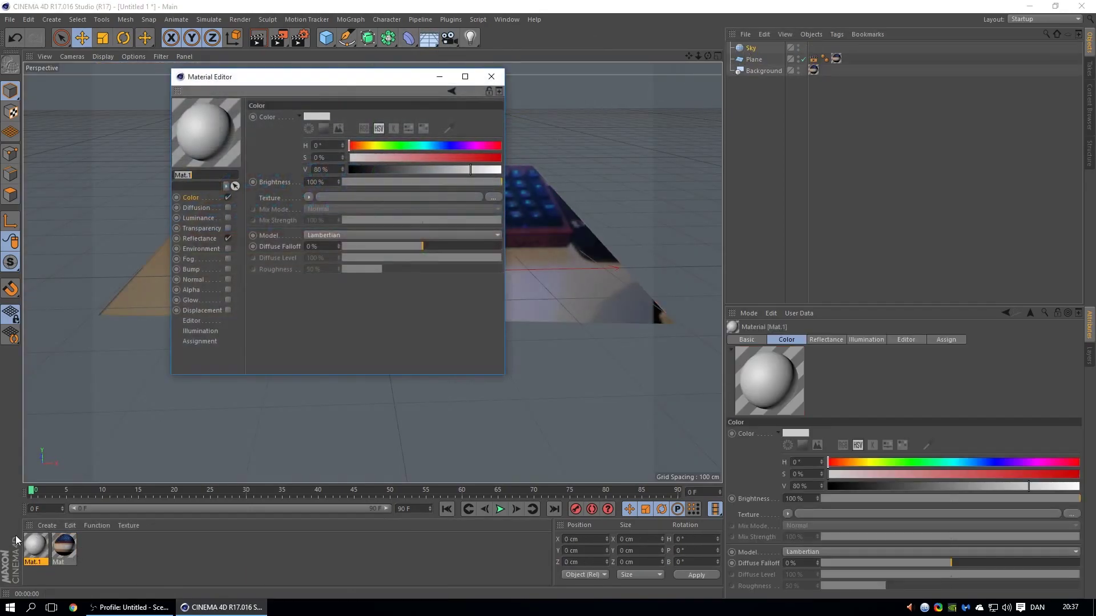
click(227, 238)
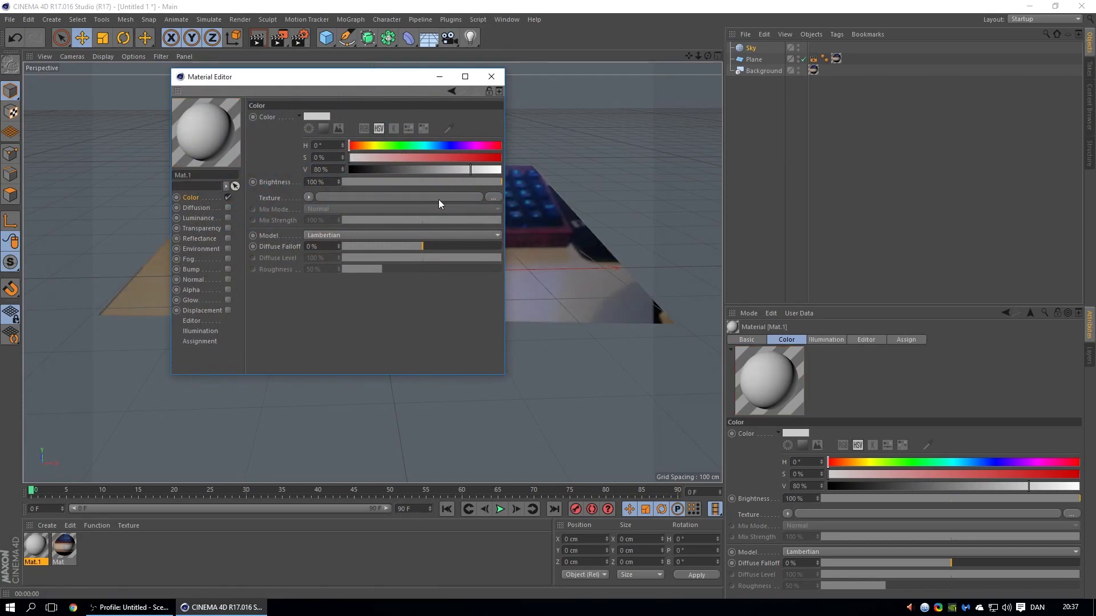
Load the room photo from the MotionTracking folder as Mat.1's colour texture.
click(494, 197)
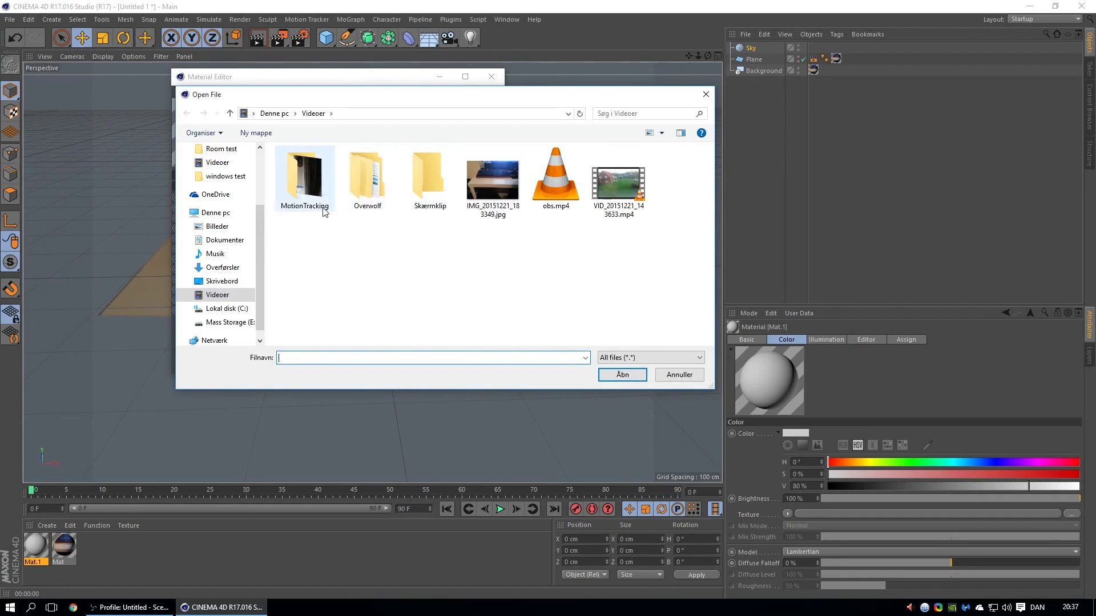
double_click(296, 187)
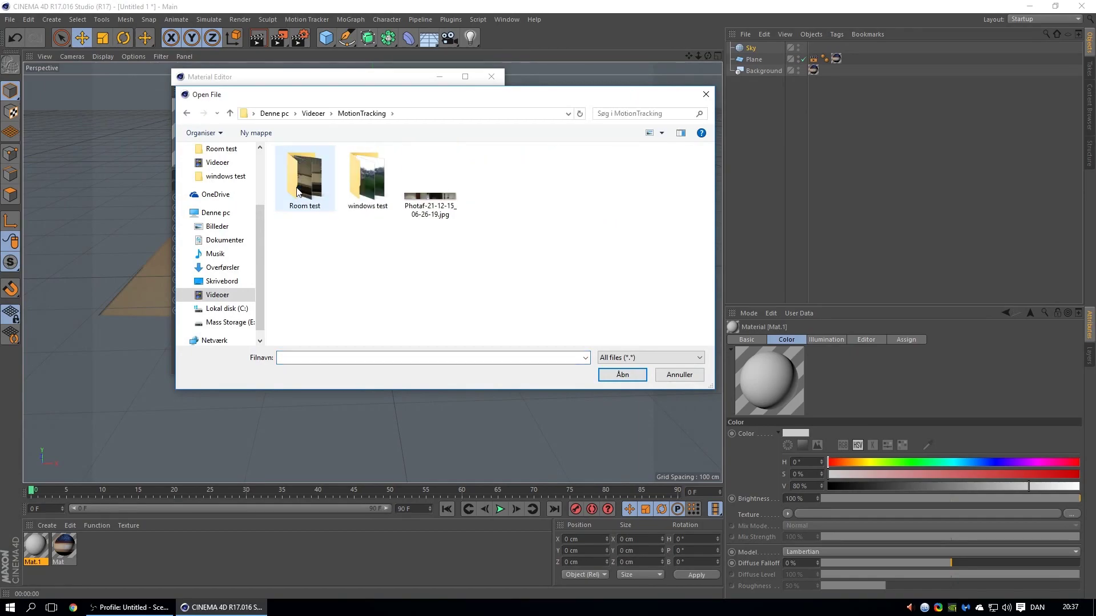
double_click(443, 195)
click(619, 348)
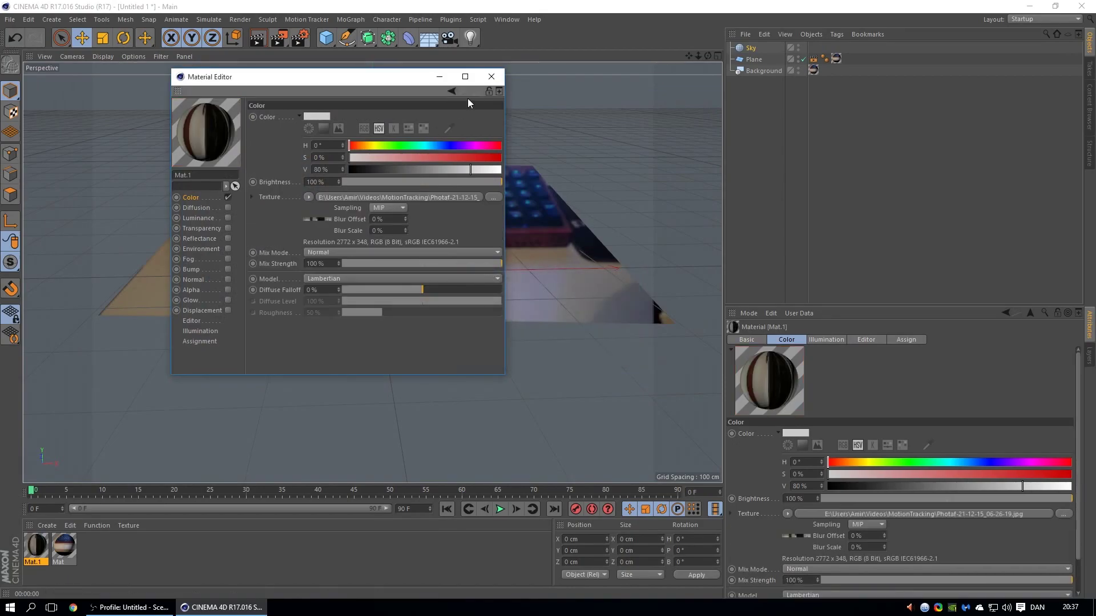
Apply Mat.1 to the Sky and set its texture preview size to 4096x4096.
click(38, 557)
drag(754, 46, 238, 330)
click(199, 342)
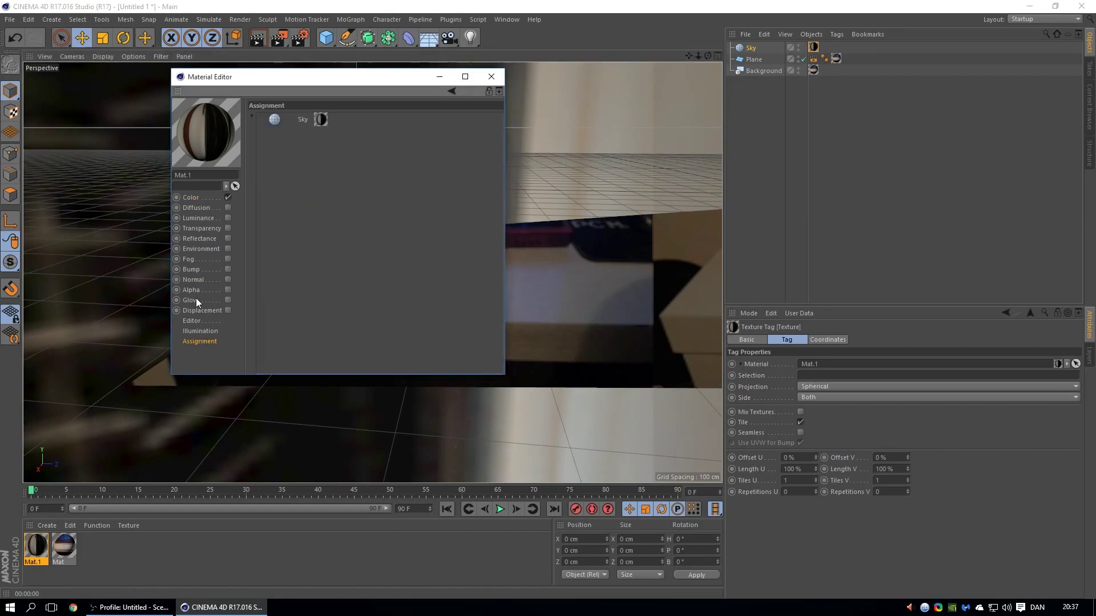
click(191, 321)
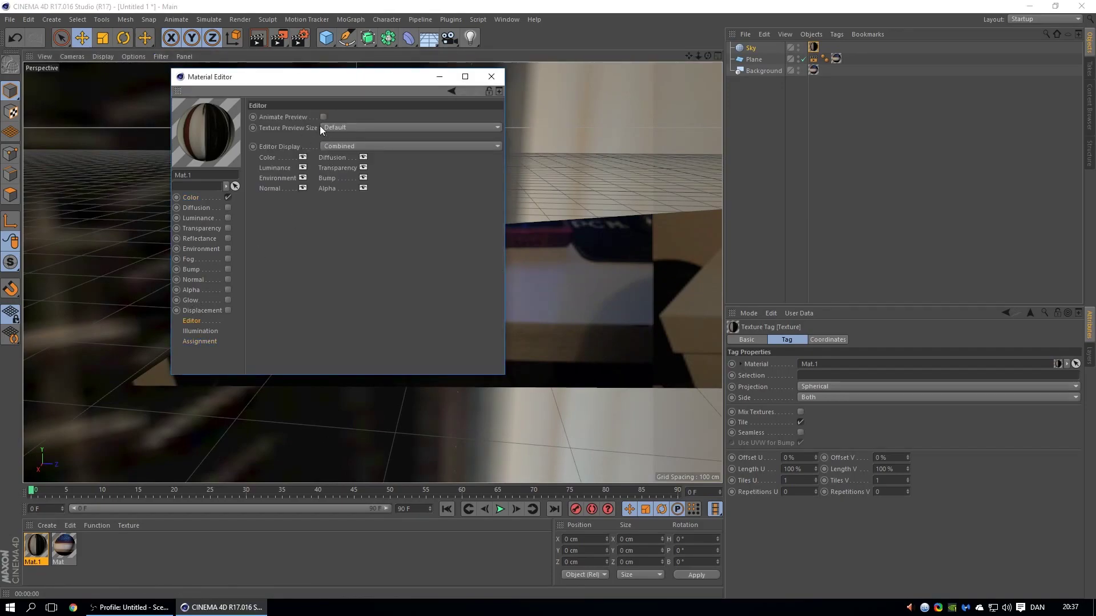
click(335, 128)
click(365, 230)
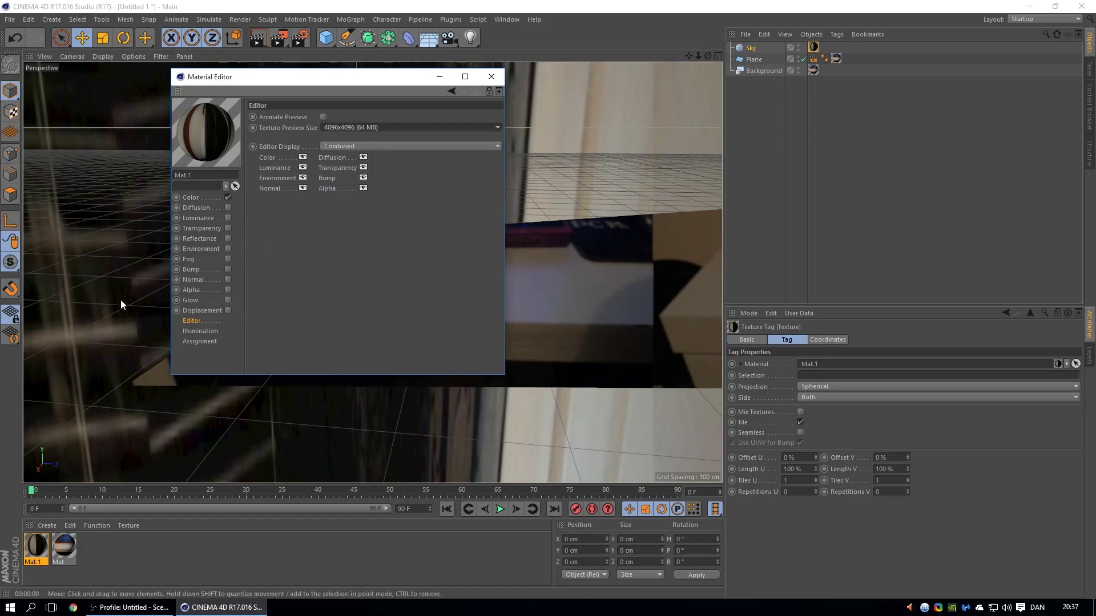
click(491, 77)
drag(707, 56, 650, 59)
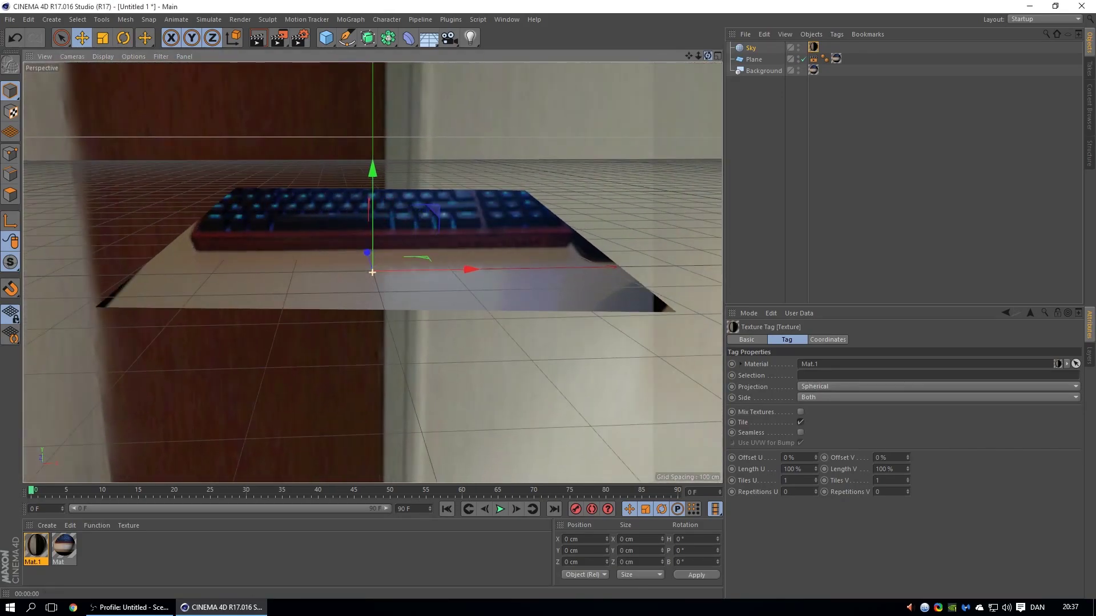
Give the Sky a Compositing tag with Seen by Camera off, then test-render.
right_click(755, 49)
mouse_move(770, 53)
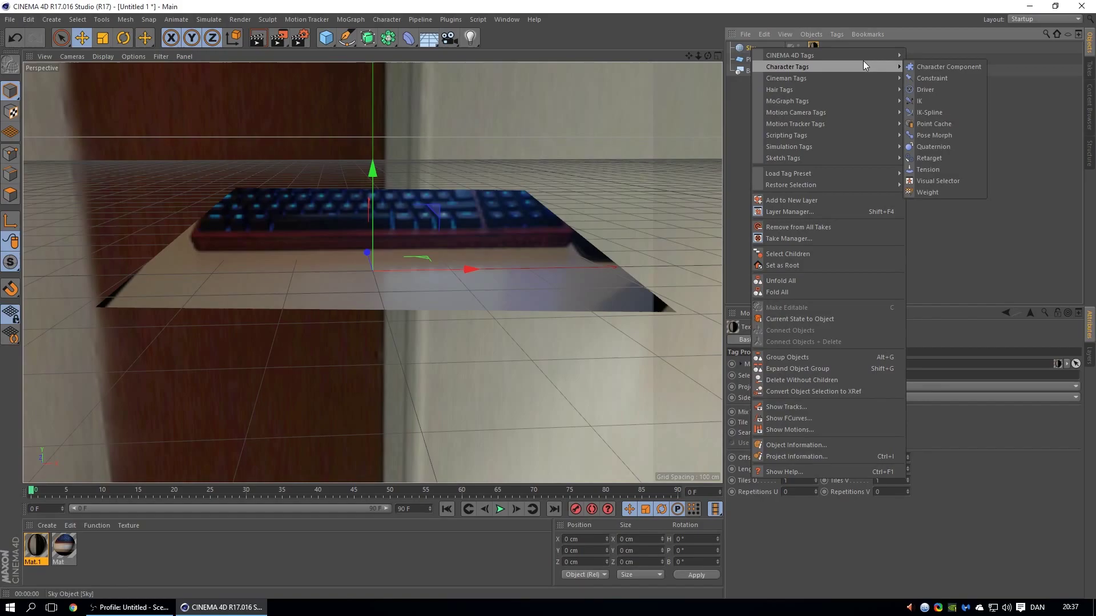
click(937, 134)
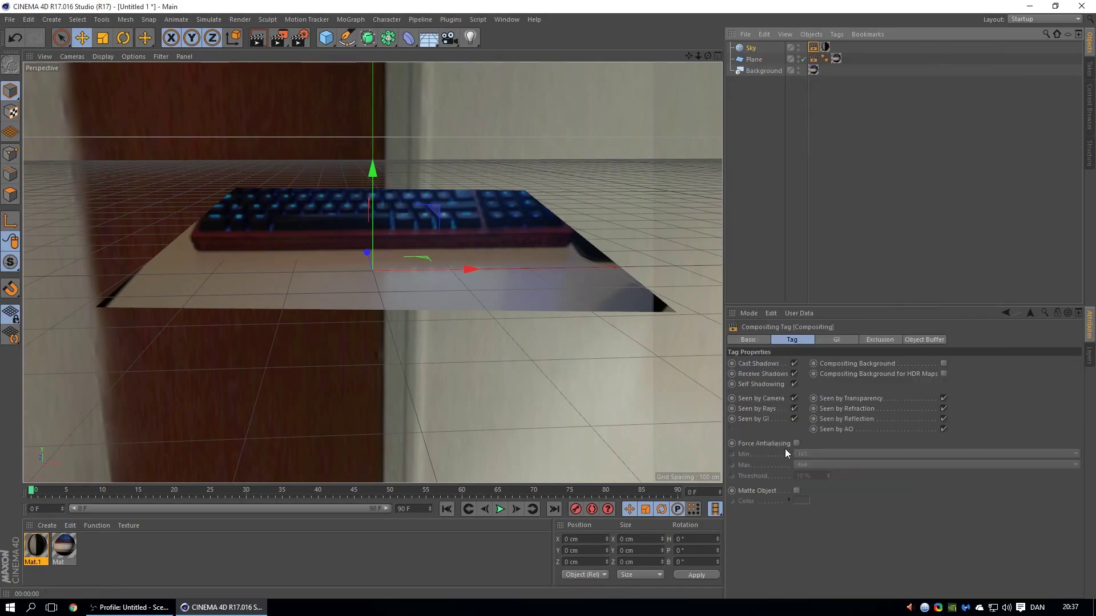
click(793, 399)
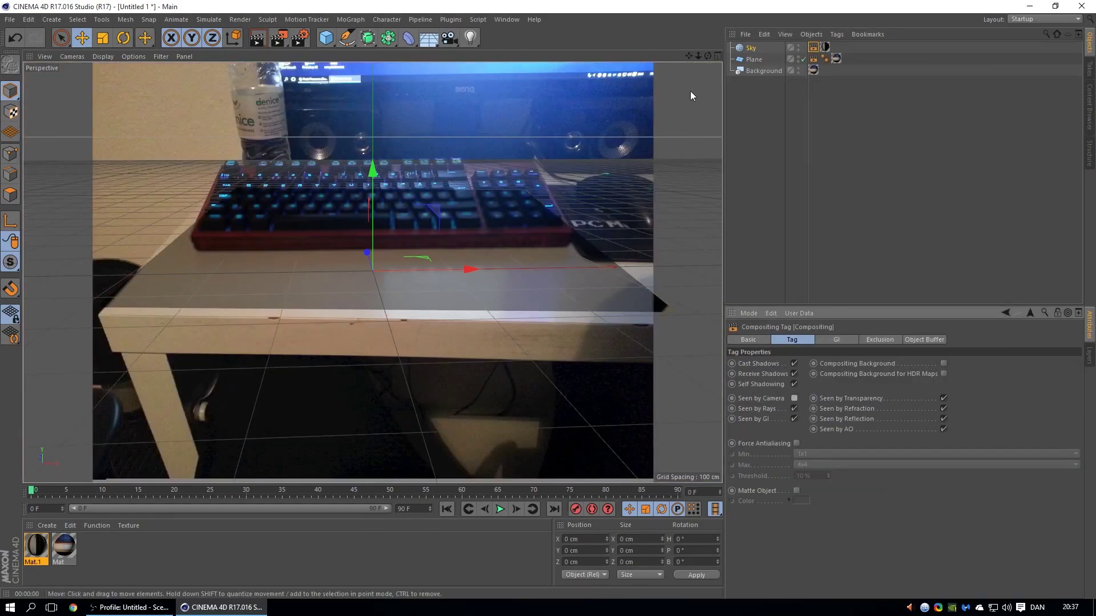
drag(708, 55, 694, 62)
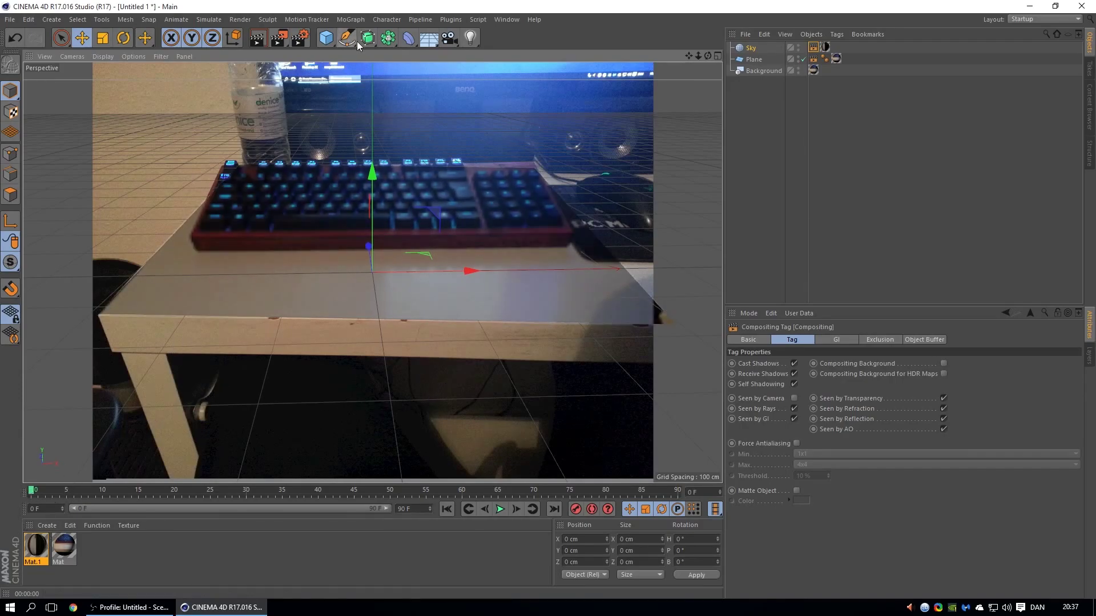
click(251, 40)
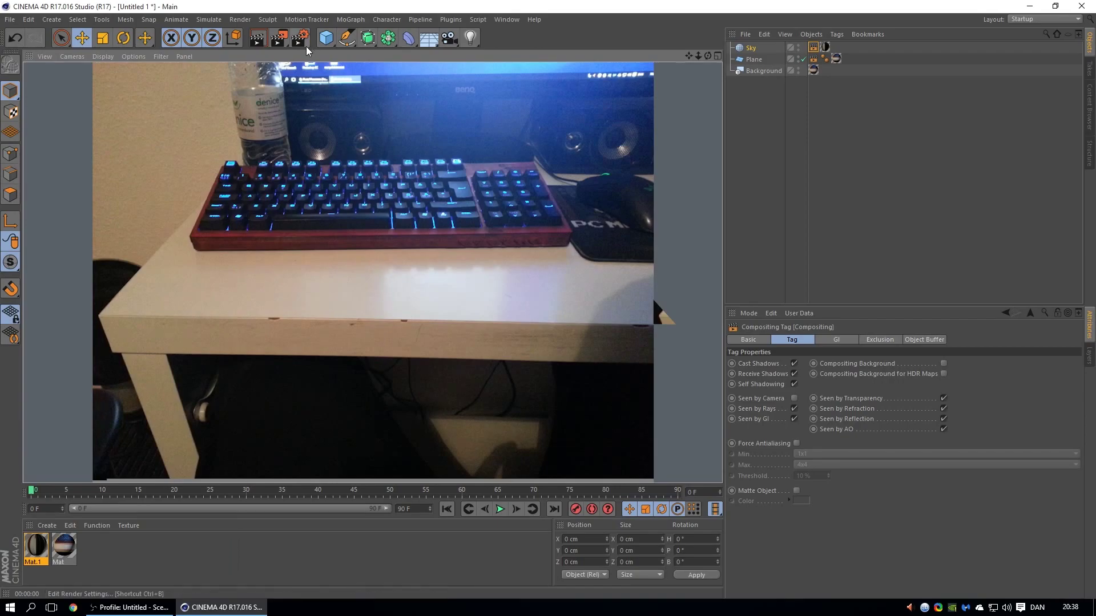
Add a Sphere scaled to about 82.6 cm, placed on the desk left, and render.
click(326, 37)
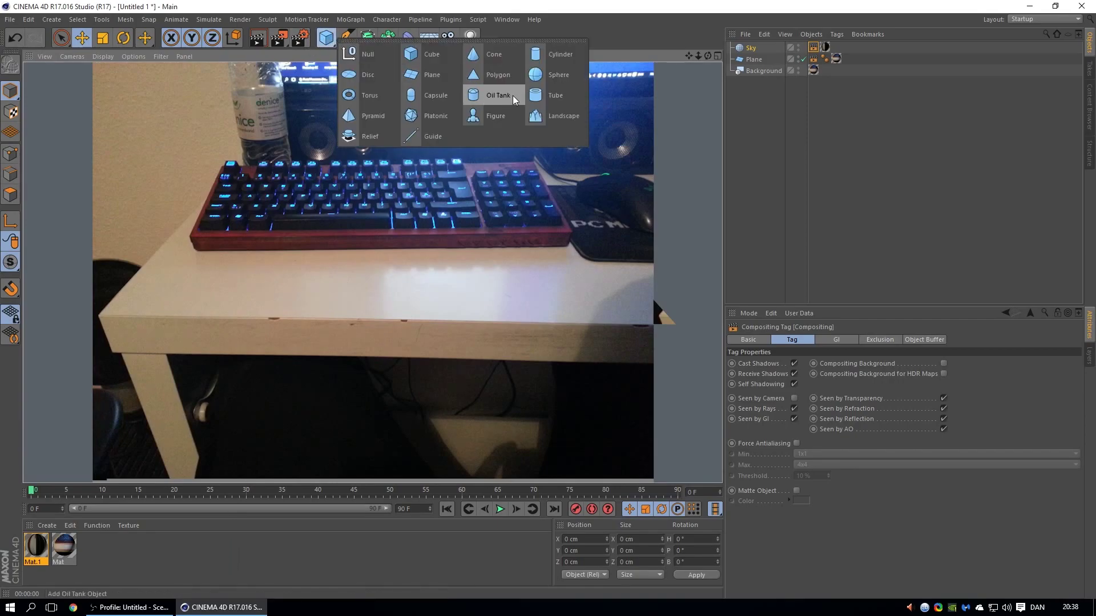
click(566, 76)
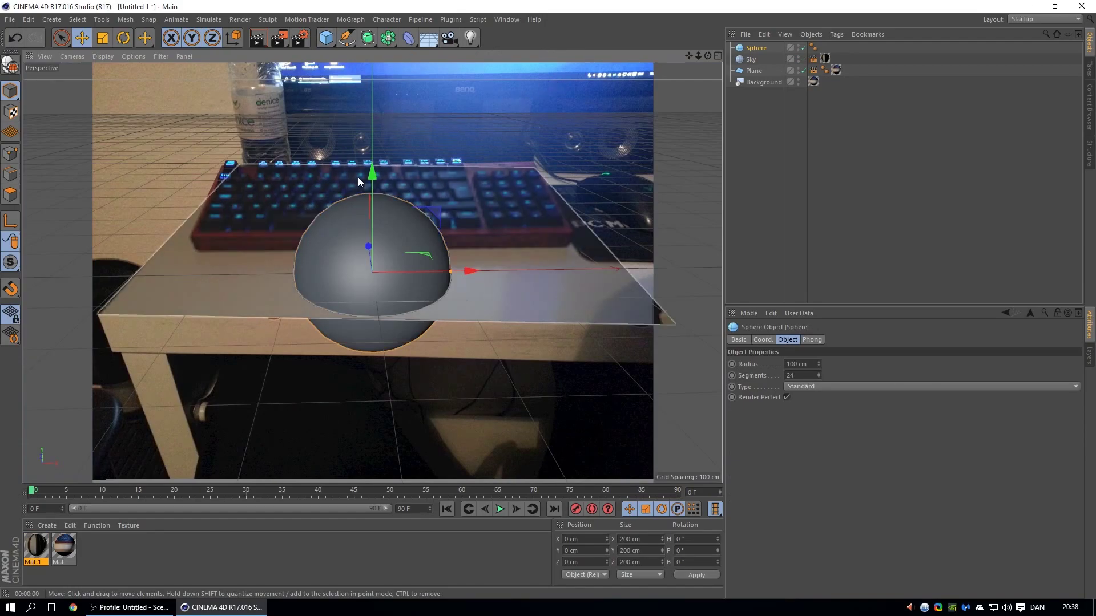
key(t)
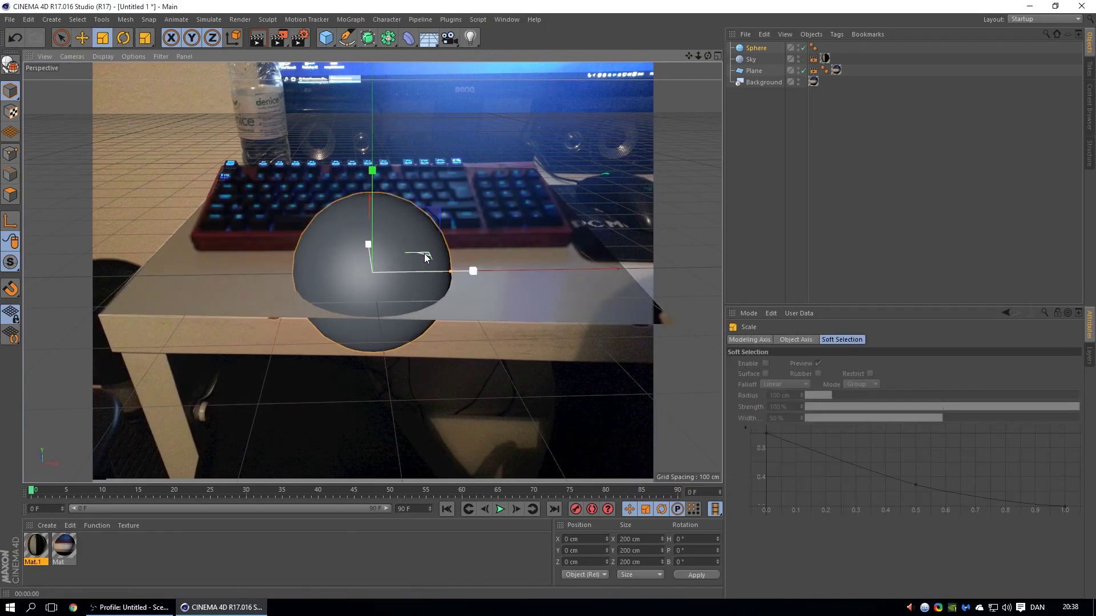
drag(425, 258, 126, 288)
key(e)
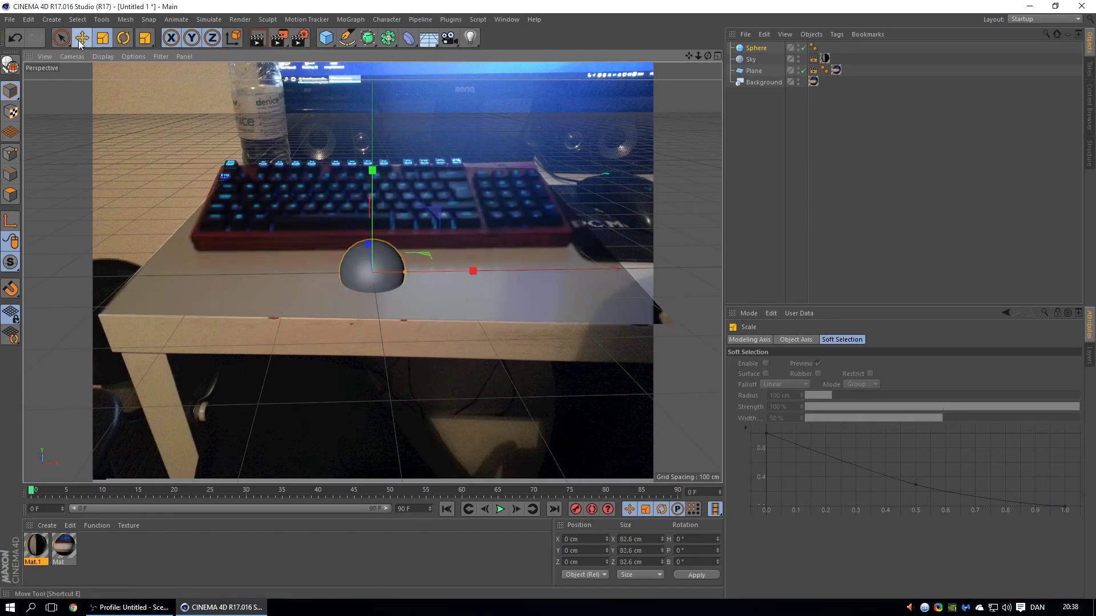
drag(372, 184, 365, 156)
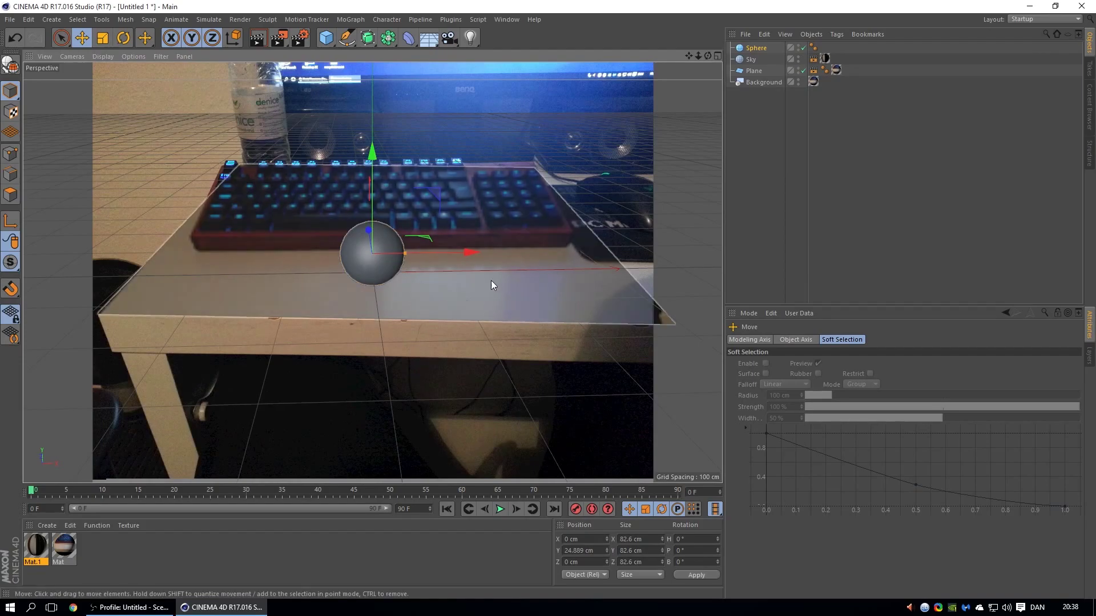
drag(470, 254, 388, 258)
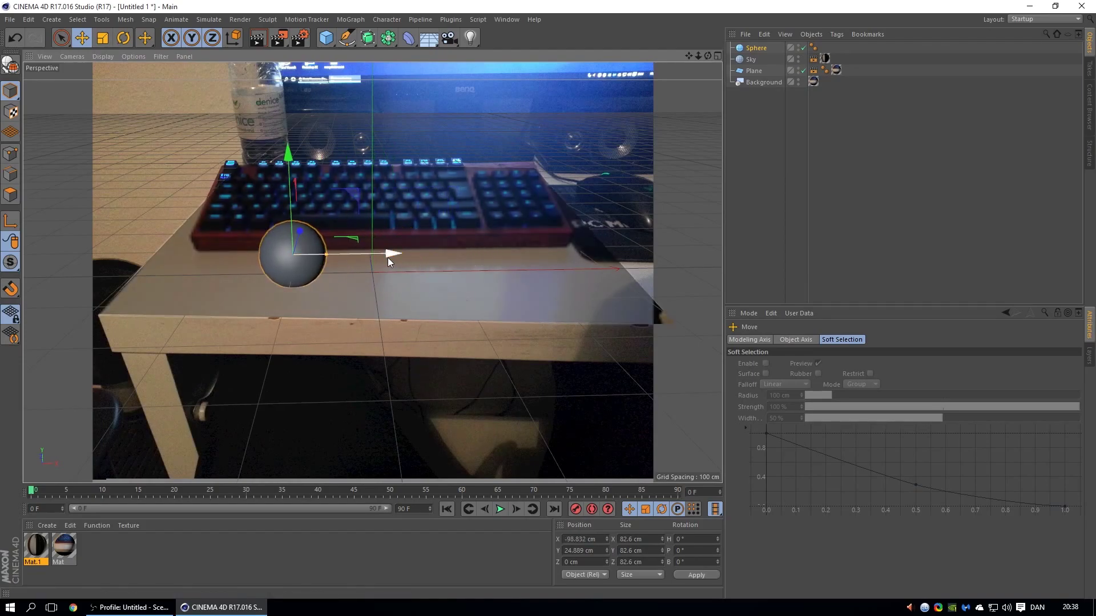
click(258, 37)
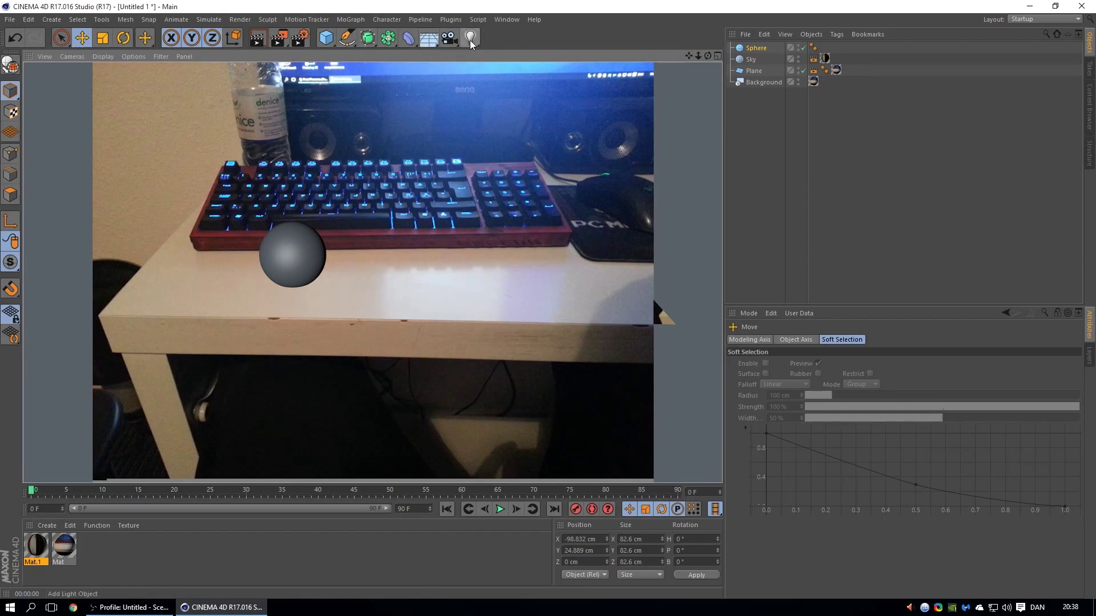
Replace the standard light with an Area Light and add a Camera.
drag(470, 40, 518, 51)
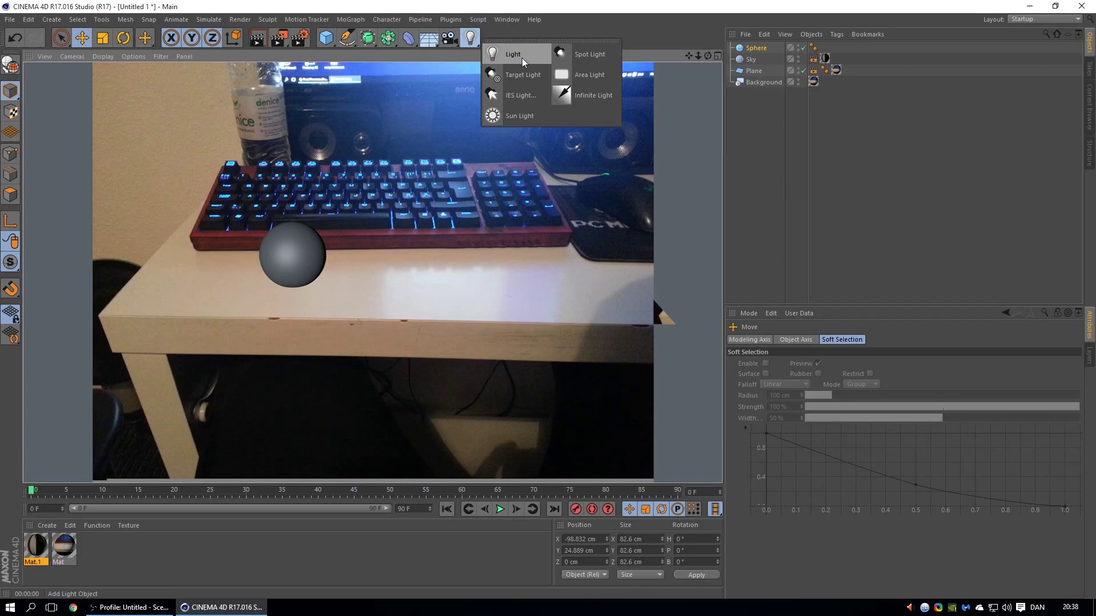
drag(522, 57, 521, 58)
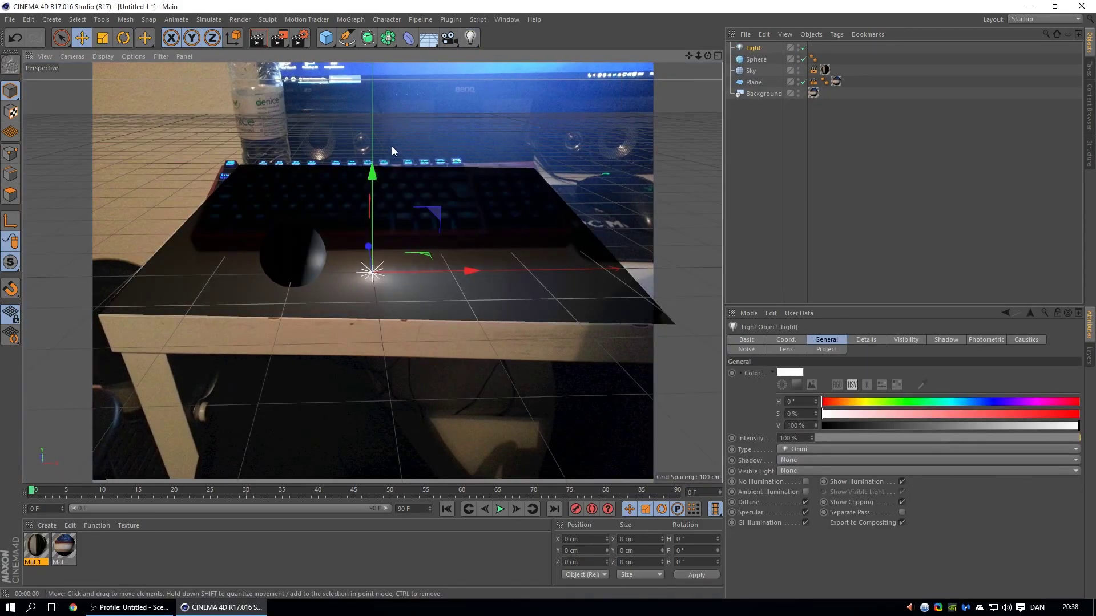
key(ctrl+z)
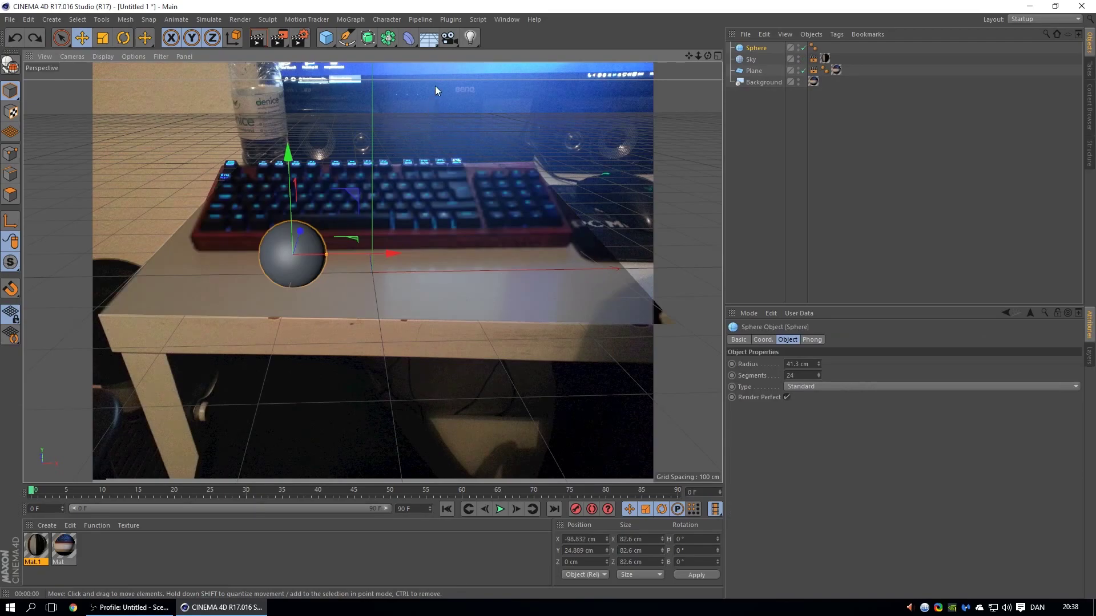
drag(467, 40, 587, 73)
drag(371, 171, 372, 101)
drag(448, 39, 486, 49)
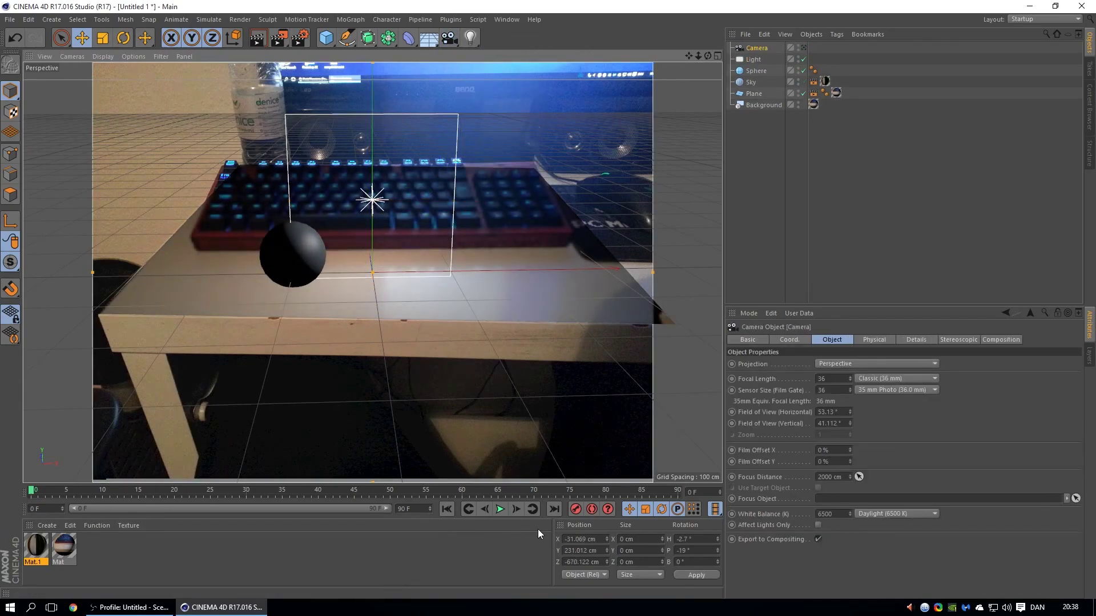
click(804, 48)
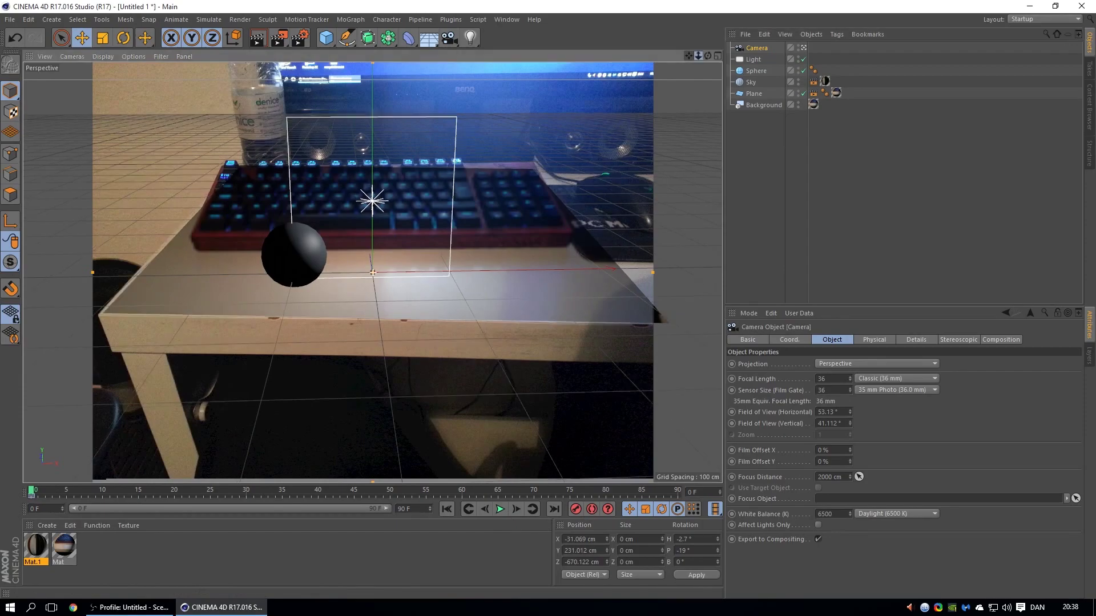
Move the area light to about X -754, Y 761, Z -697 cm above the table's front-left.
drag(697, 55, 663, 80)
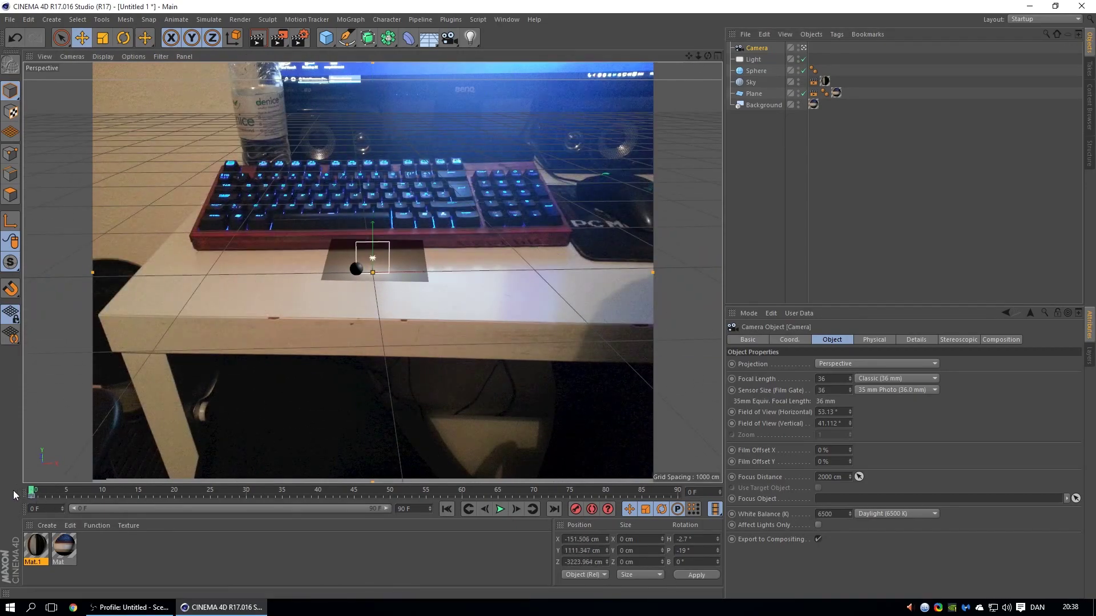
key(ctrl+z)
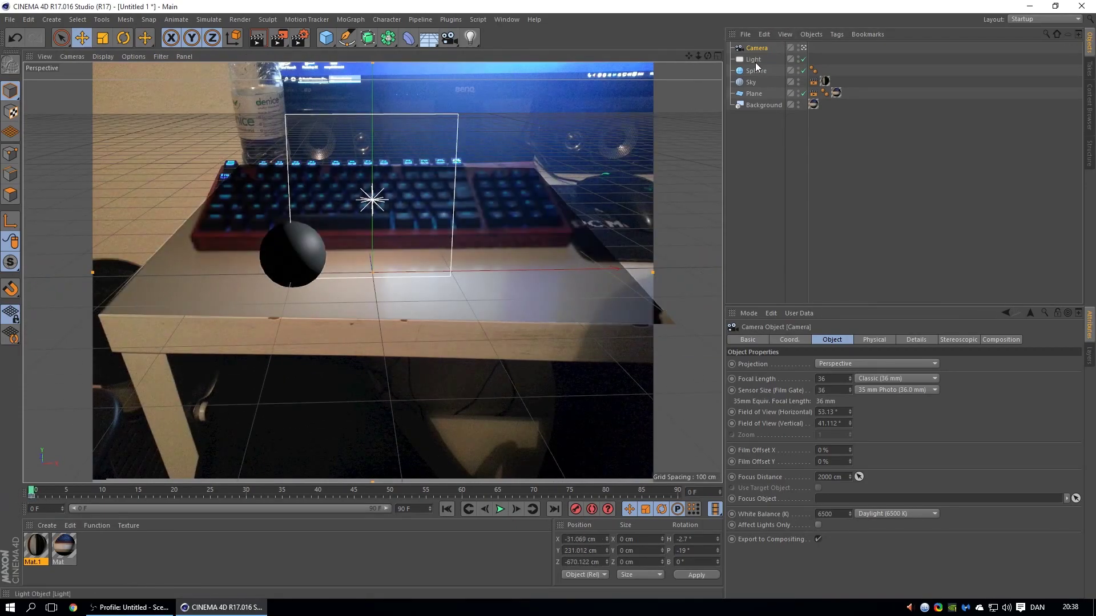
click(754, 60)
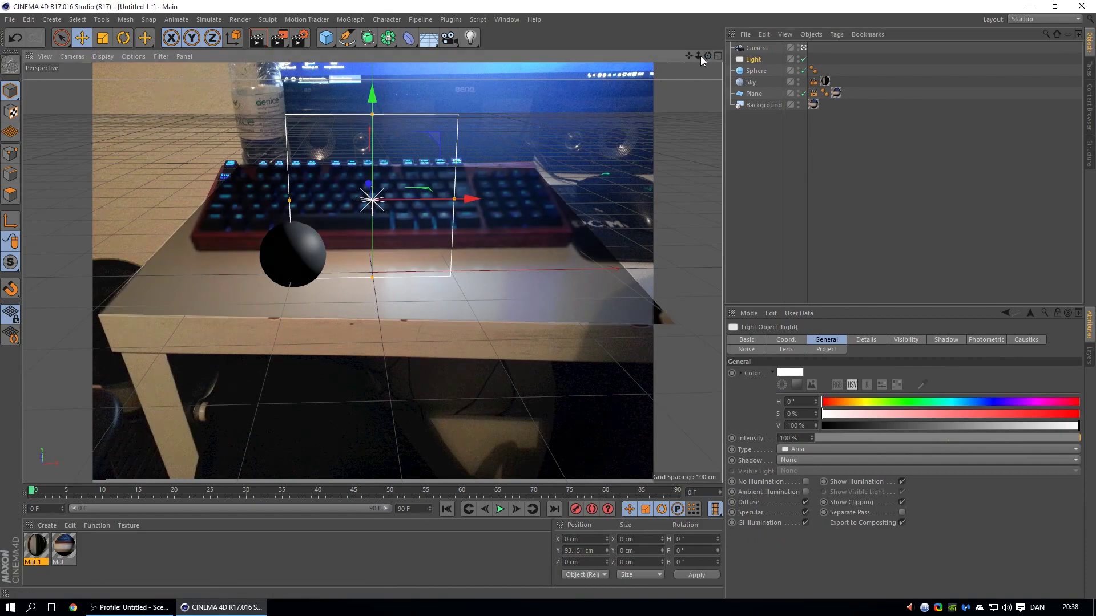
drag(701, 56, 399, 281)
drag(460, 250, 127, 85)
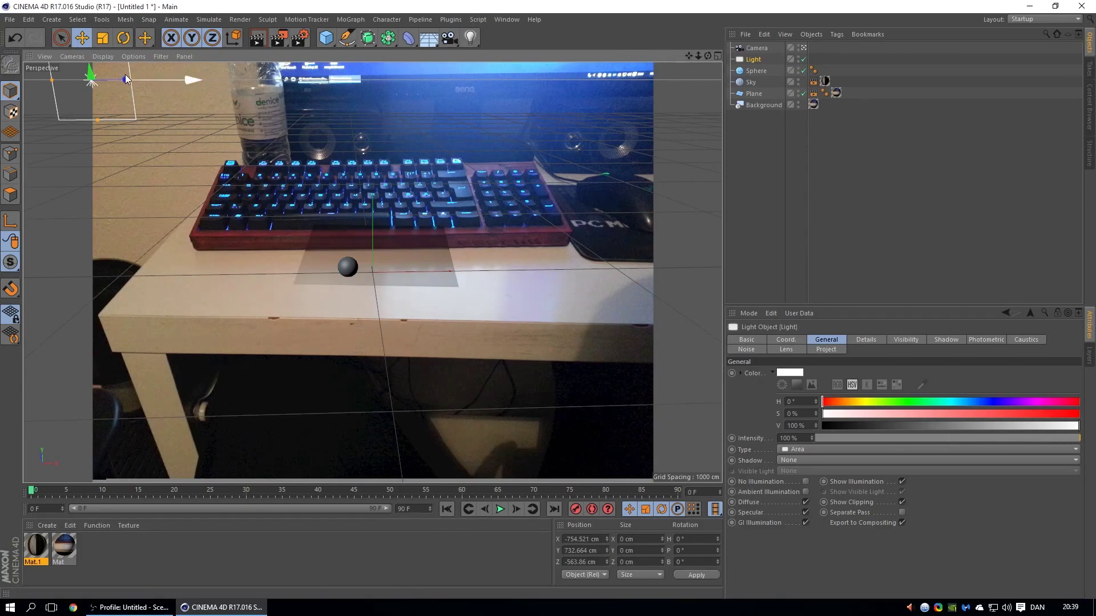
mouse_move(89, 78)
mouse_down()
mouse_move(90, 66)
mouse_move(119, 75)
mouse_move(105, 75)
mouse_up()
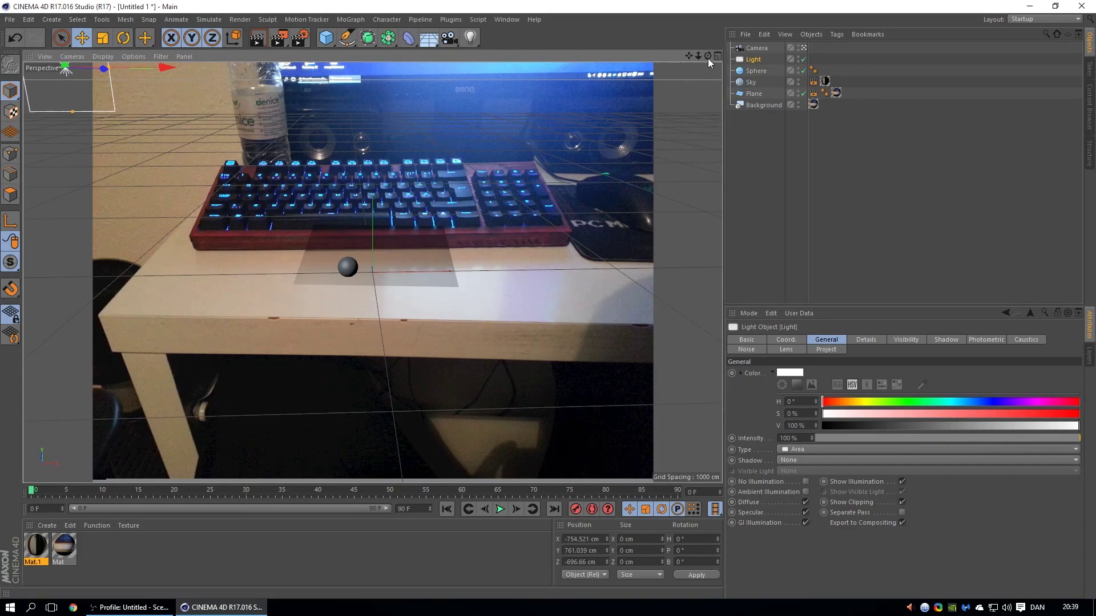
key(ctrl+shift+z)
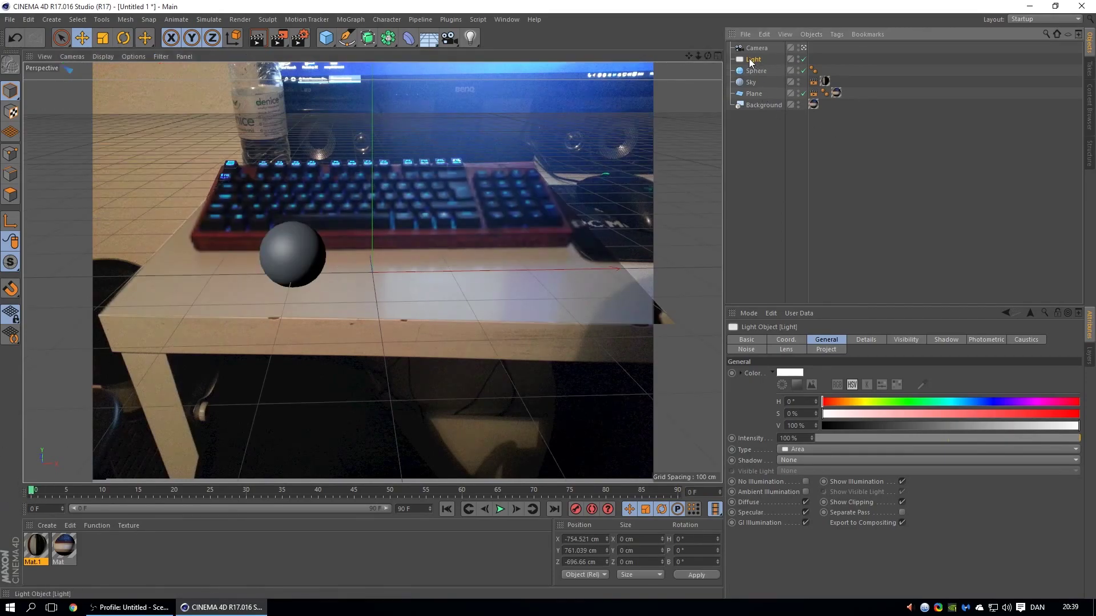
Tint the area light with the desk's sampled grey-blue (H 216°, S 5.376%, V 72.941%).
click(782, 373)
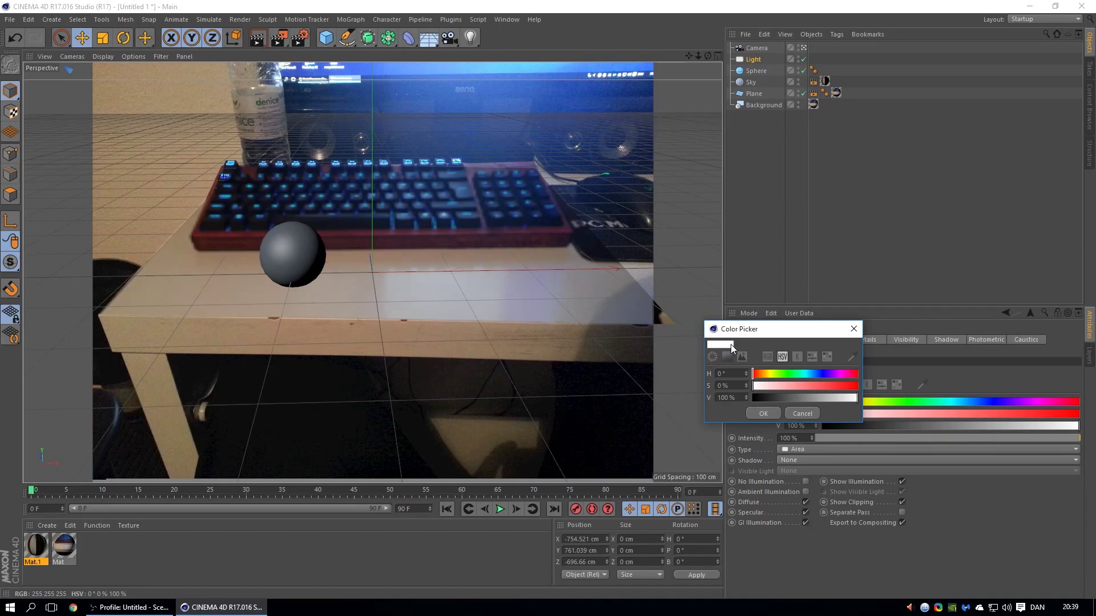
click(852, 357)
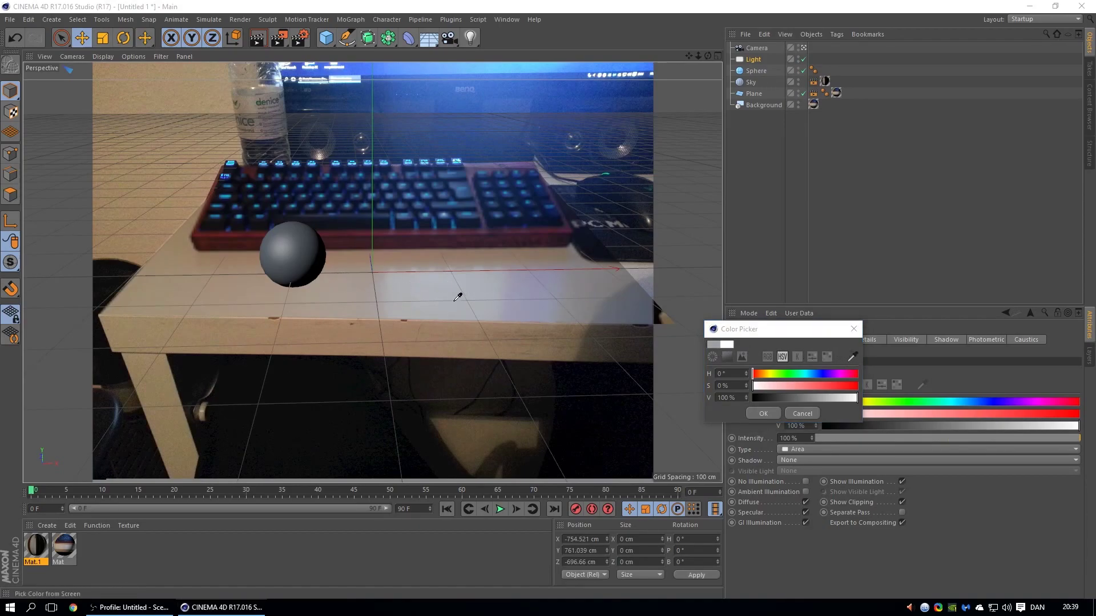
click(427, 288)
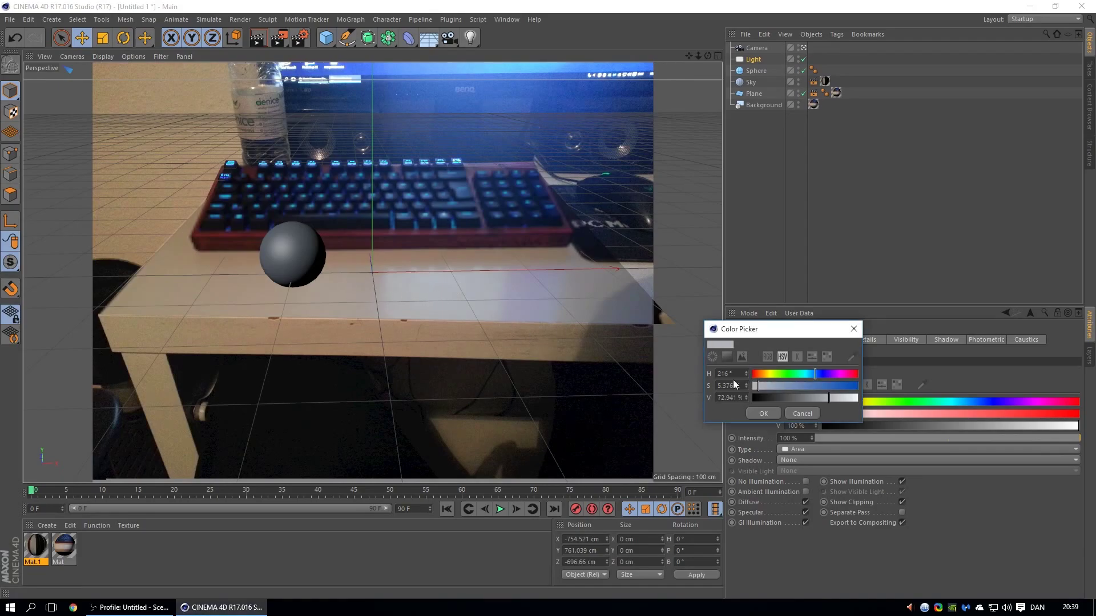
click(759, 413)
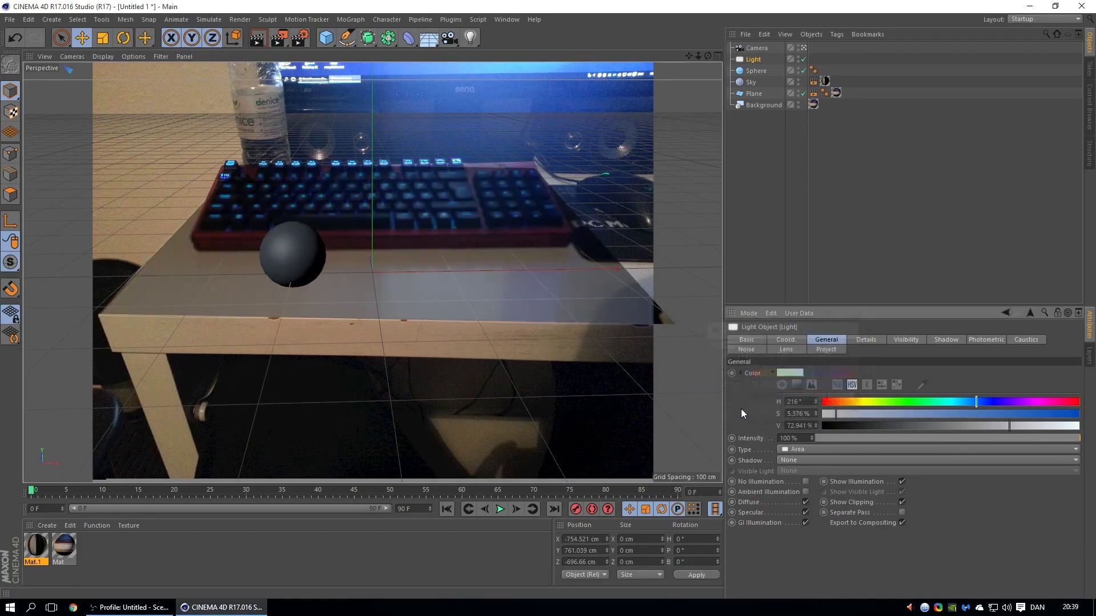
click(258, 41)
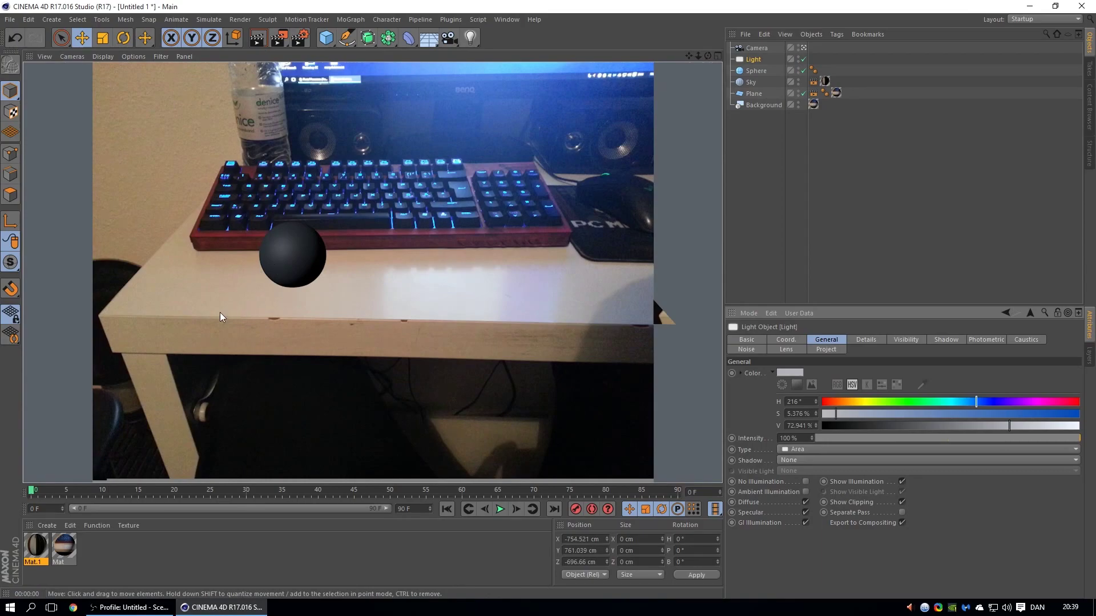
click(751, 61)
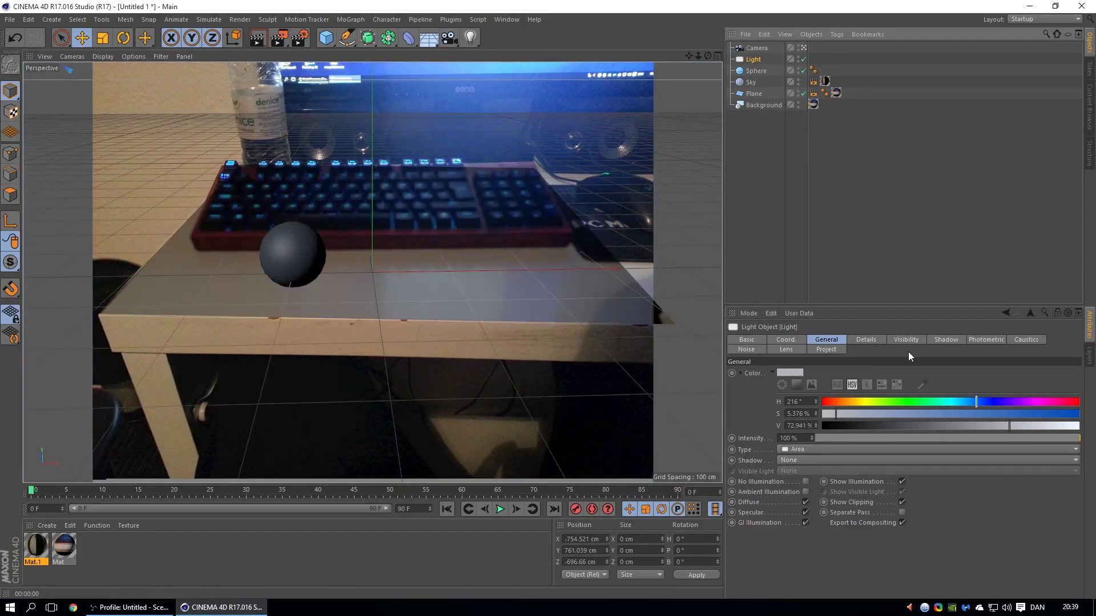
click(936, 340)
Set the light's shadows to Shadow Maps (Soft) with 70% density.
click(810, 373)
click(796, 389)
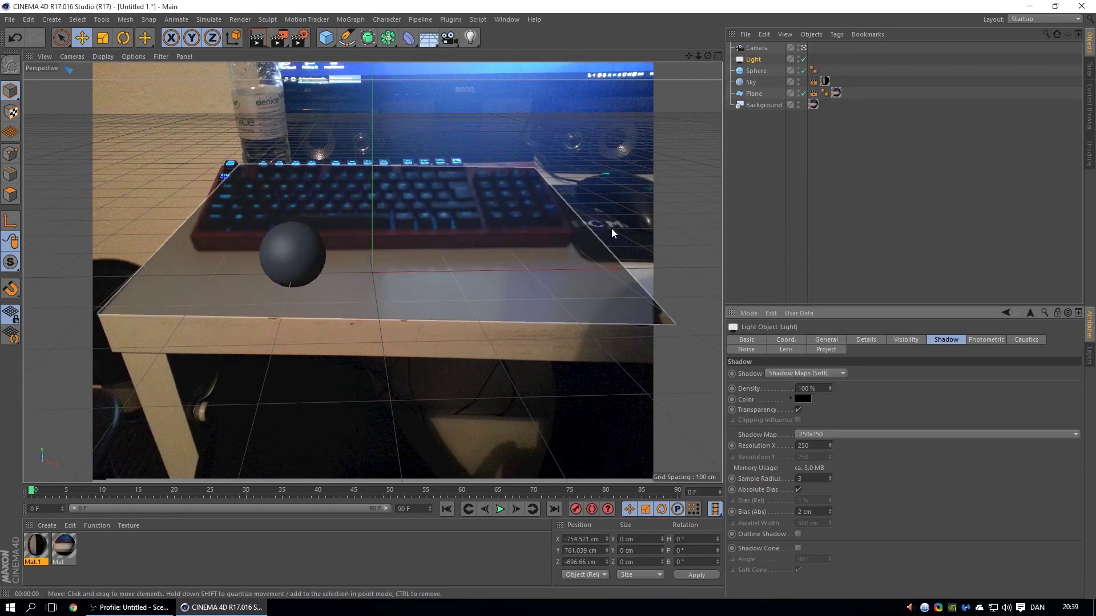
click(258, 39)
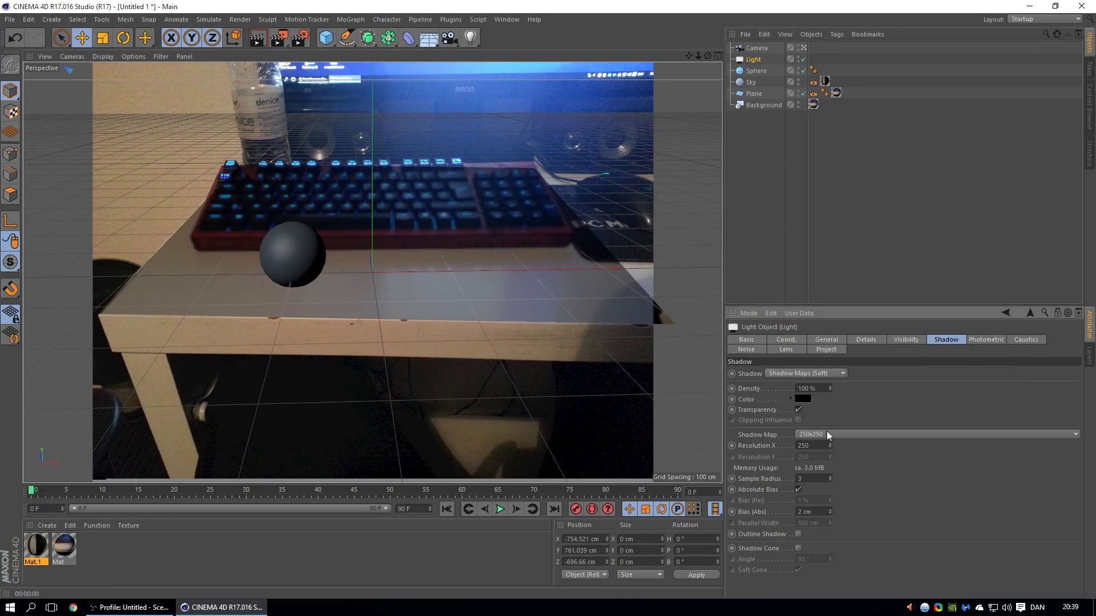
click(813, 389)
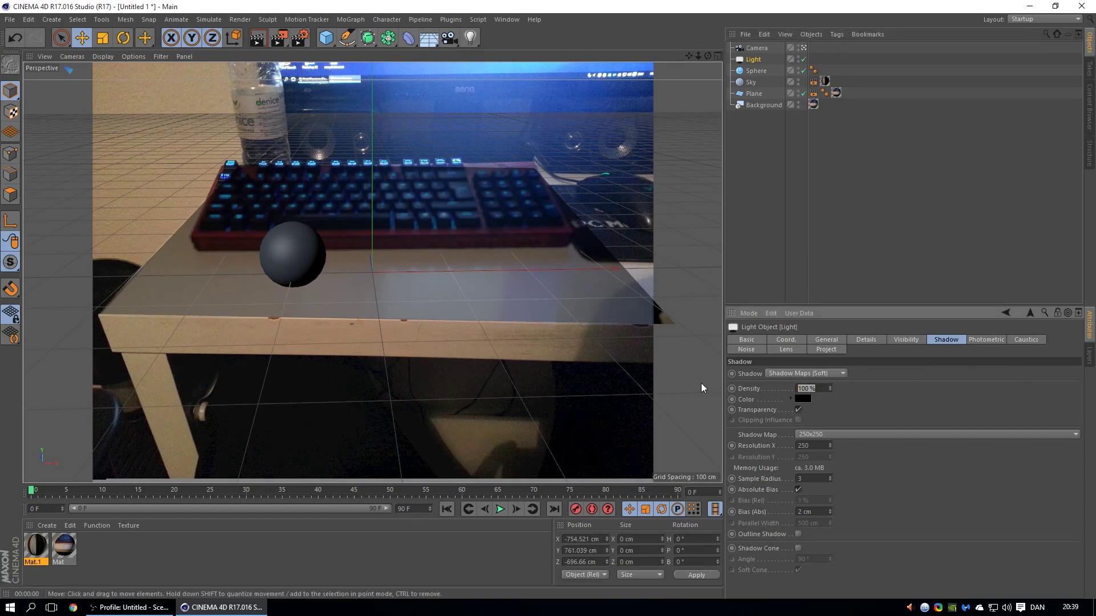
text(70)
click(258, 38)
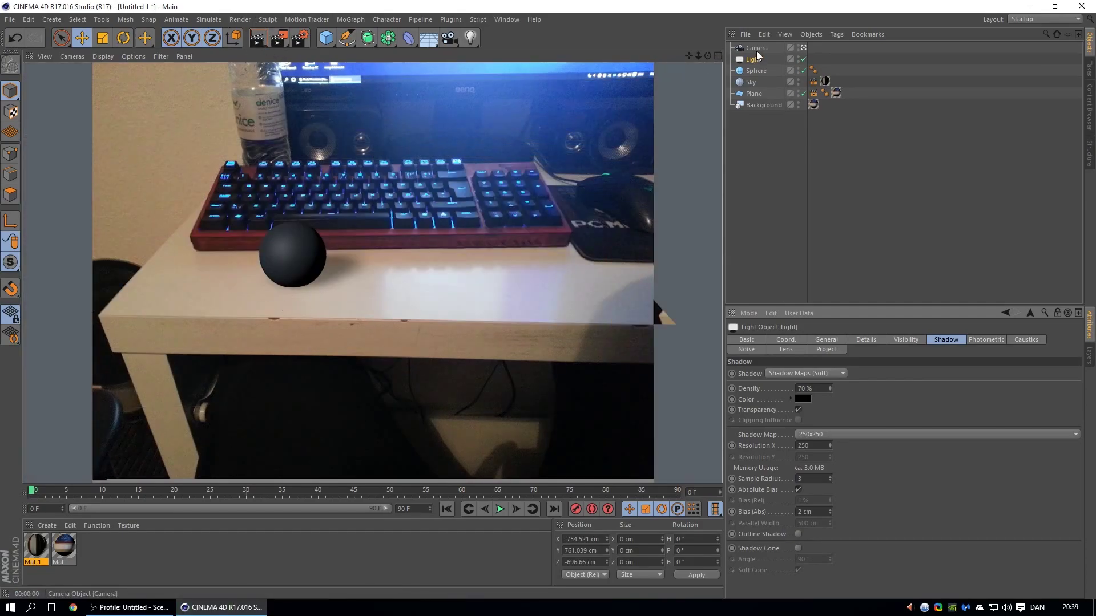
Nudge the sphere slightly onto the table and render to check it.
click(756, 71)
drag(286, 149, 285, 151)
key(ctrl+r)
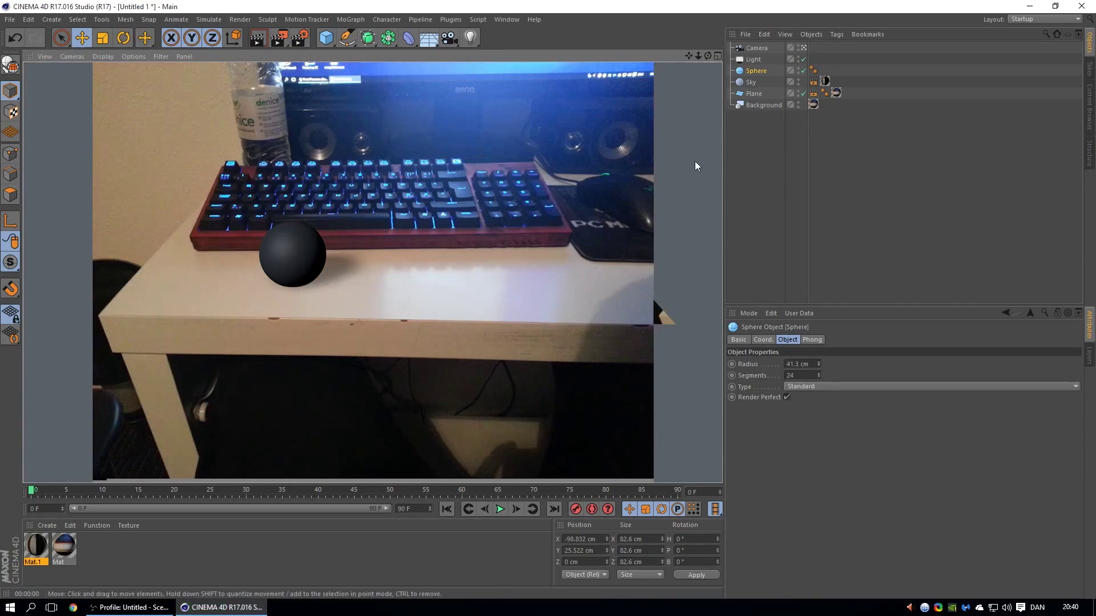
Add a second area light, Light.1, and lift it upward and to the right.
click(754, 59)
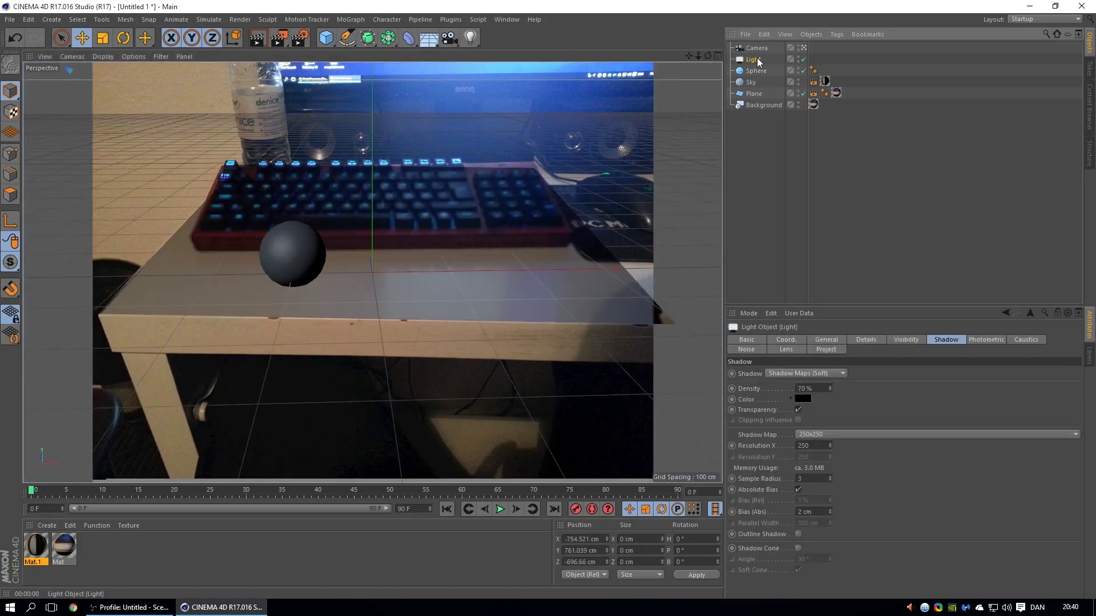
click(476, 41)
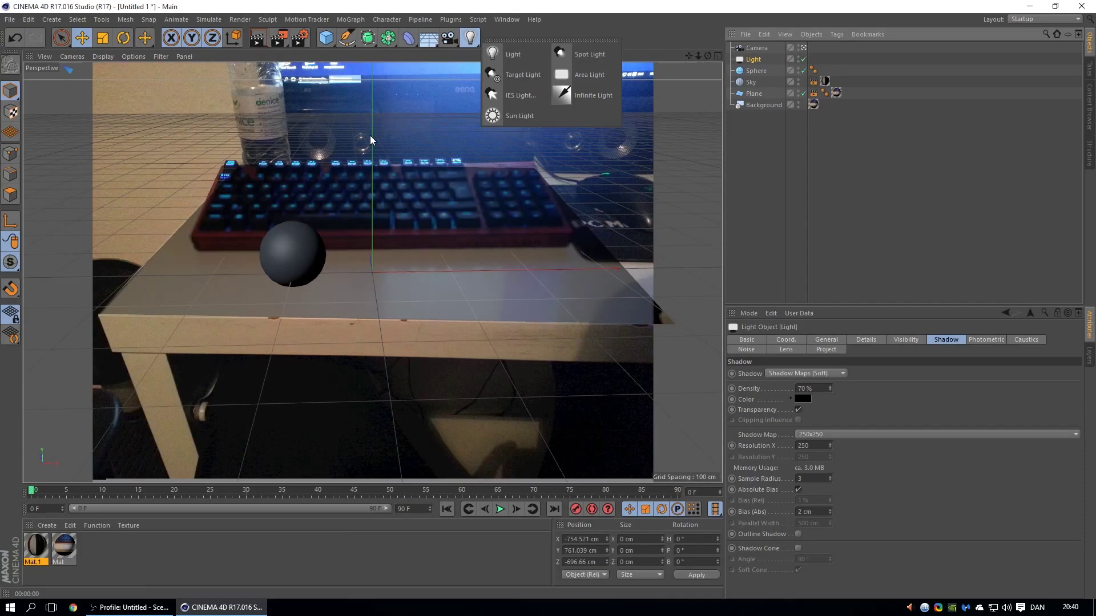
click(587, 81)
drag(359, 191, 359, 94)
drag(472, 144, 610, 98)
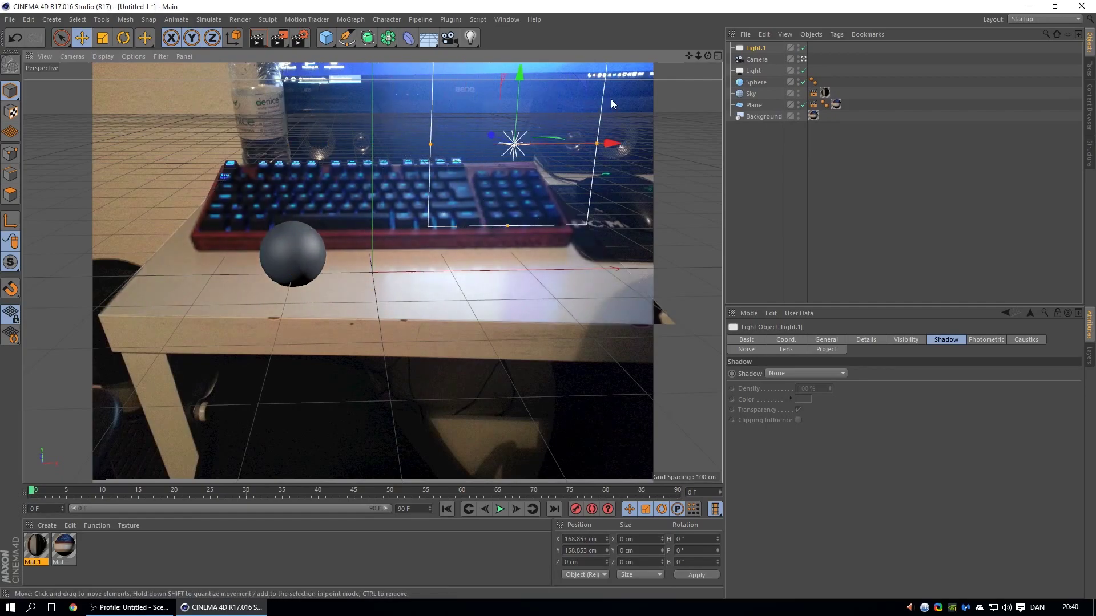
Move Light.1 higher and further right to about X 471.58, Y 674.451, Z 1708.5 cm, then view through the camera.
drag(698, 58, 673, 58)
drag(441, 199, 394, 71)
drag(445, 105, 490, 82)
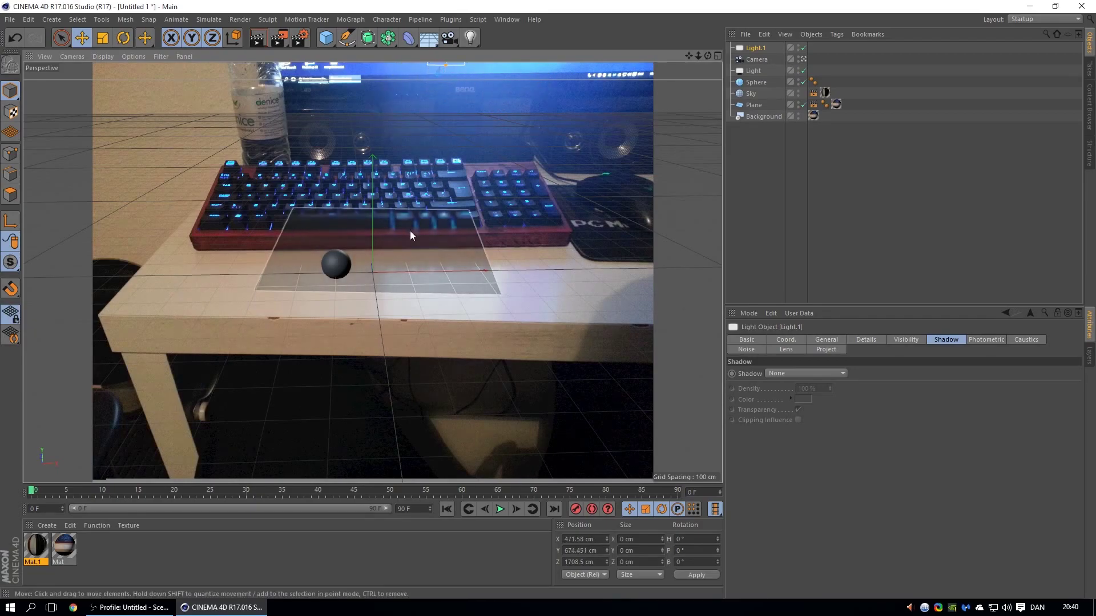
drag(23, 482, 22, 479)
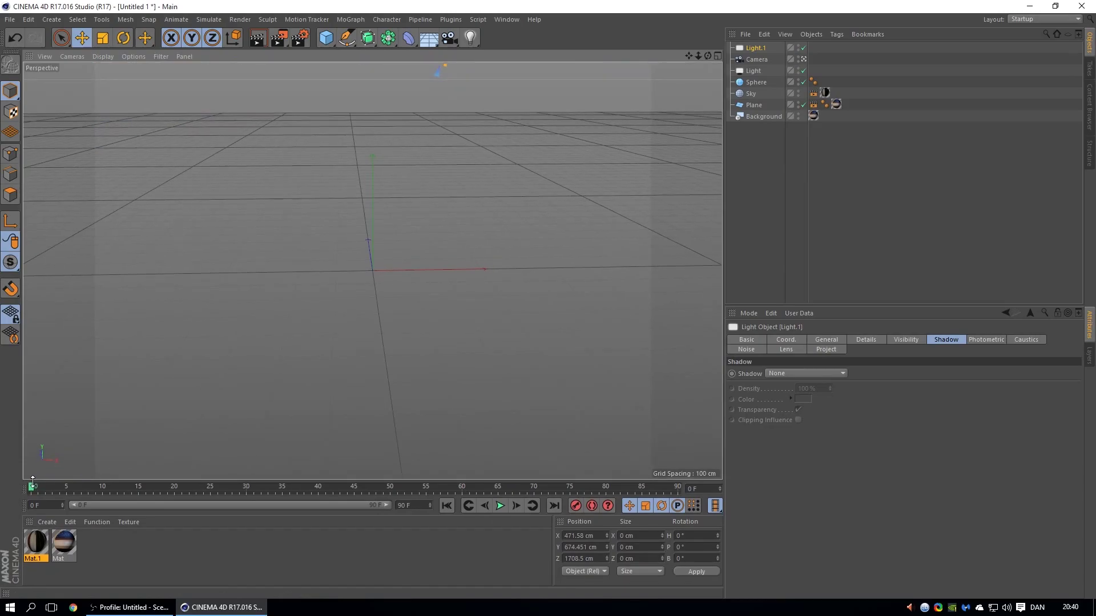
click(29, 492)
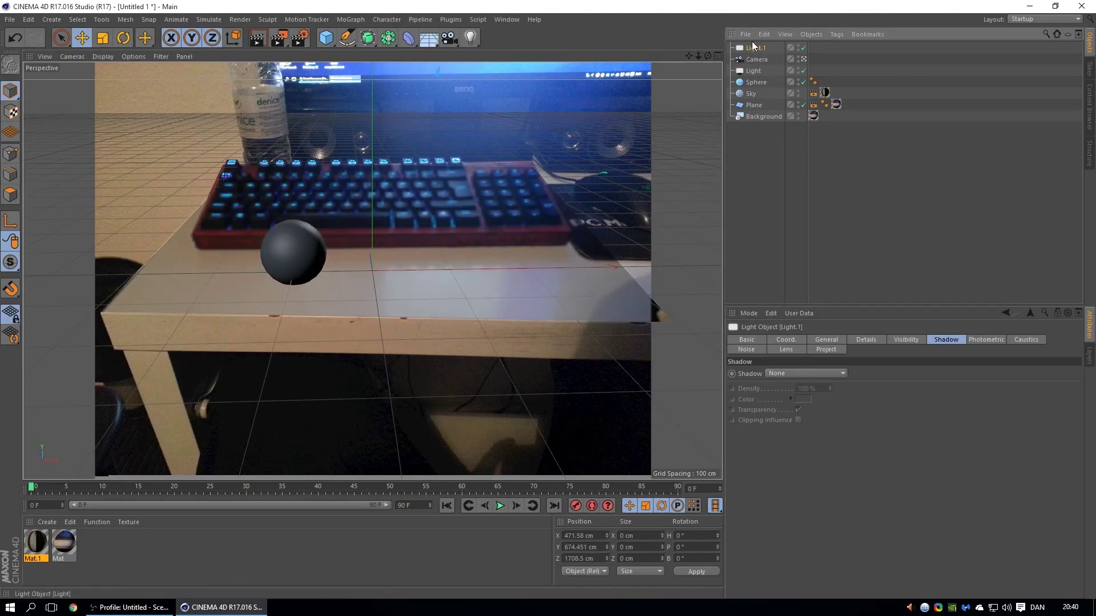
Tint Light.1 blue (H 220.541°, S 60.989%, V 71.373%) sampled from the monitor in the photo.
click(816, 341)
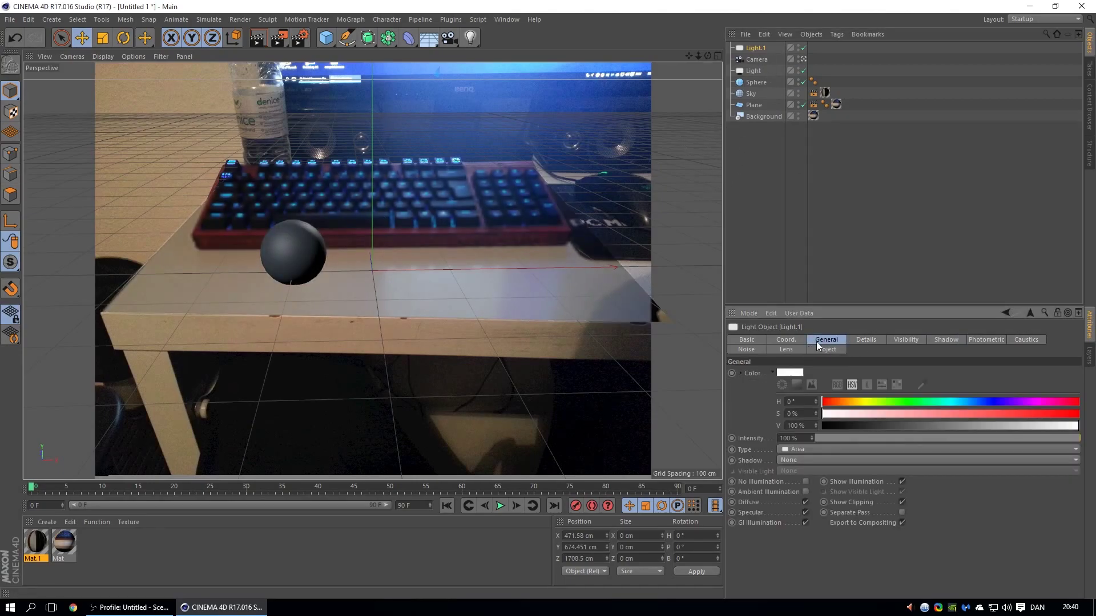
click(786, 373)
click(858, 361)
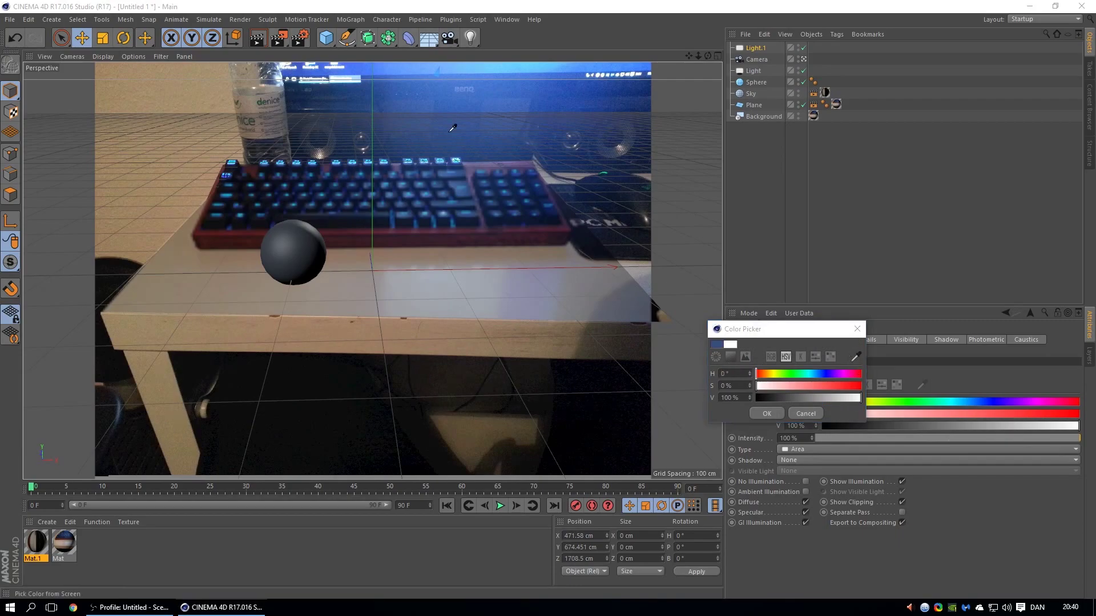
click(421, 105)
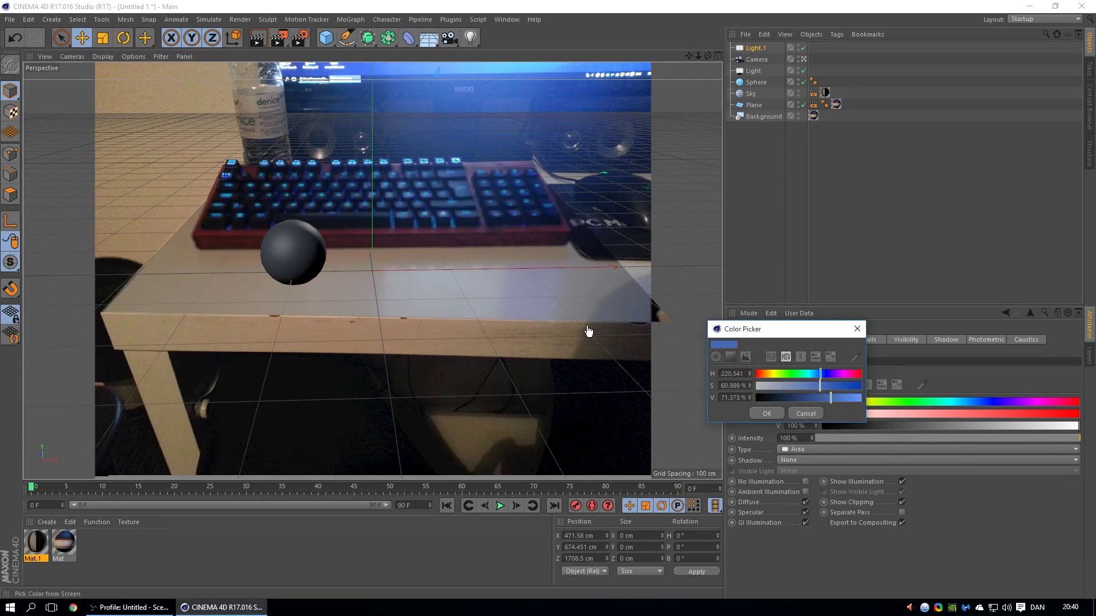
click(760, 411)
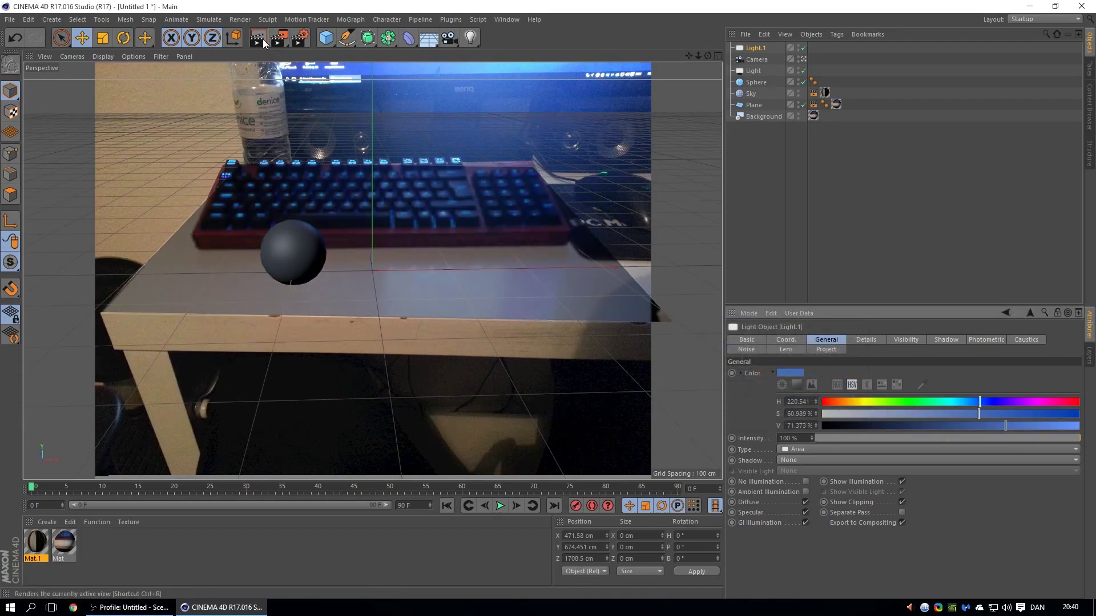
Raise Light.1 to Y 1548.7 cm above the desk and render a preview through the camera.
click(263, 40)
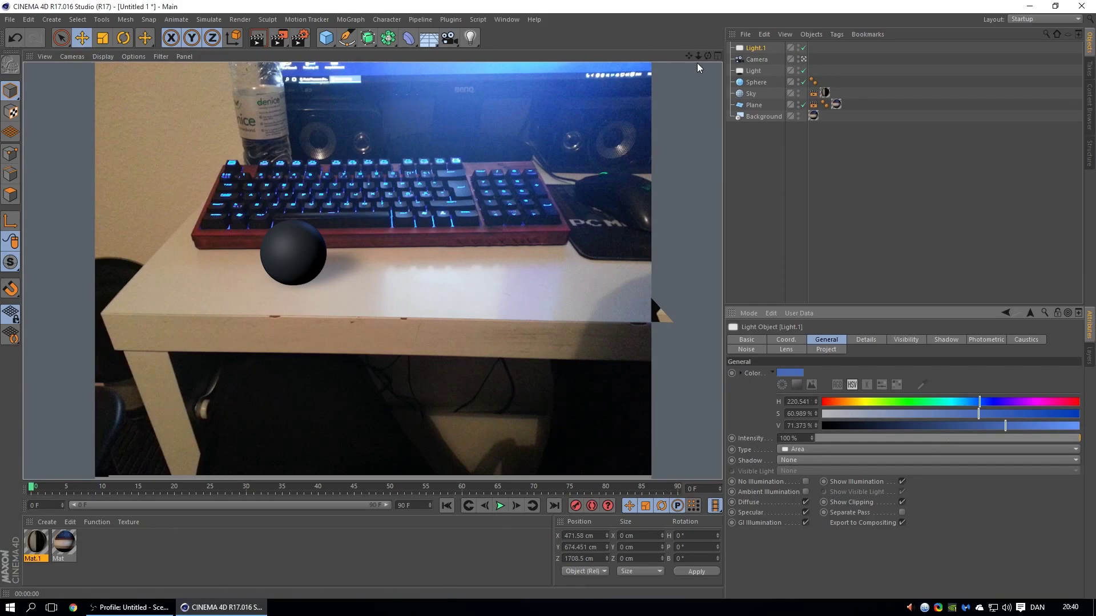
drag(698, 56, 521, 139)
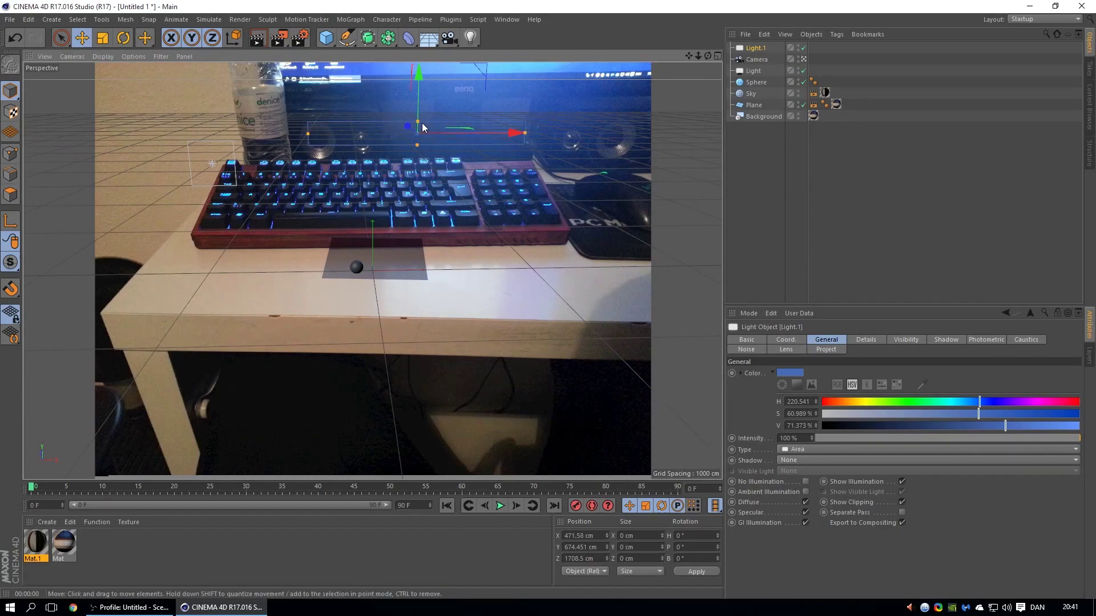
drag(419, 119, 417, 18)
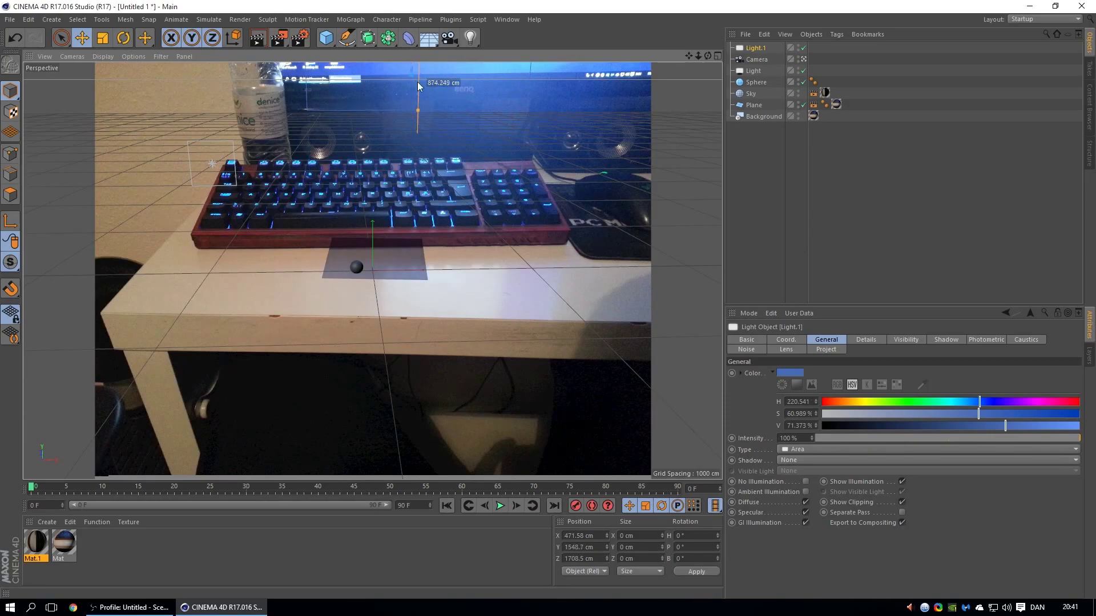
click(32, 490)
click(257, 39)
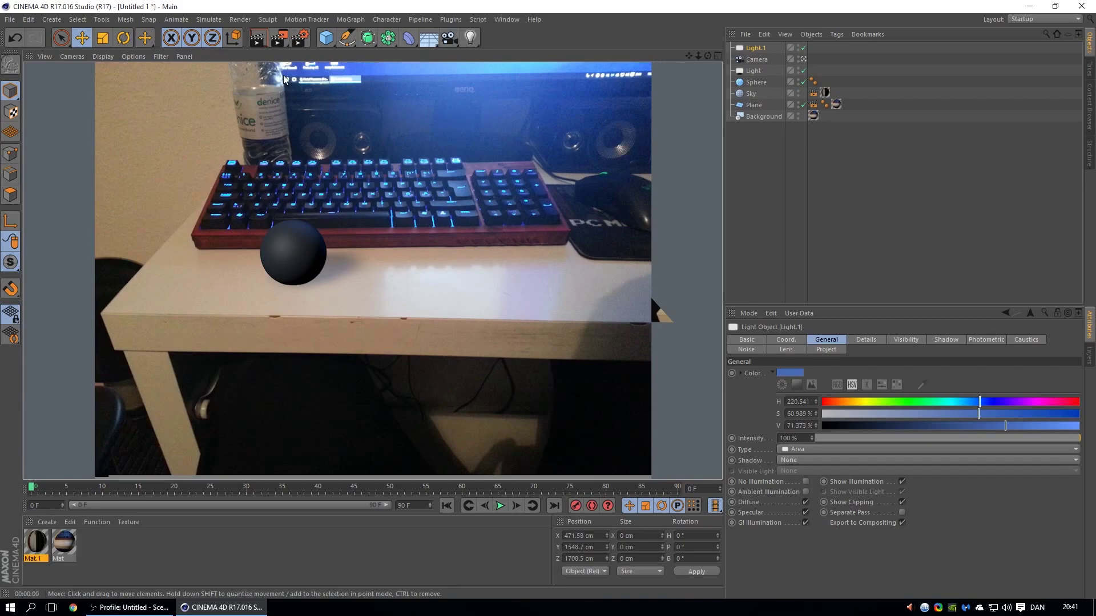
click(300, 40)
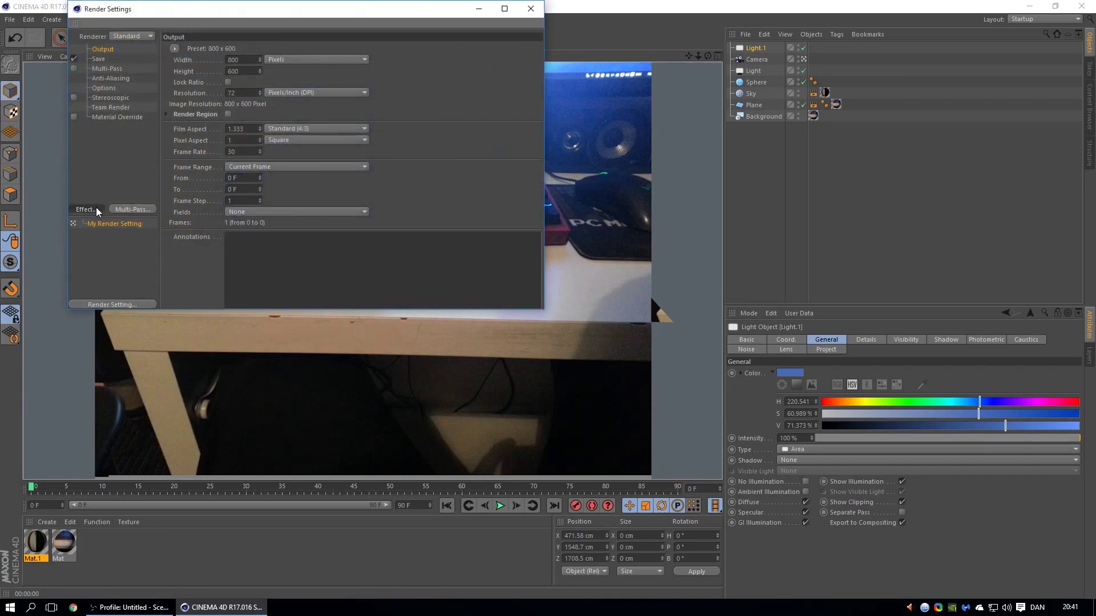
Add Ambient Occlusion and Global Illumination with Low irradiance-cache record density, then render the view.
click(96, 207)
click(136, 283)
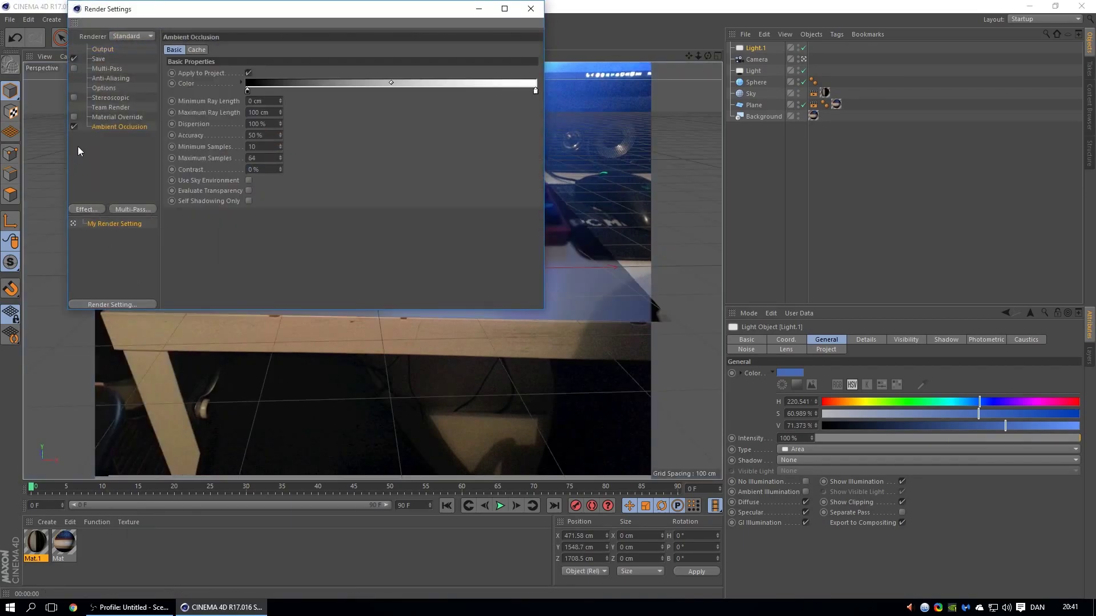
click(90, 209)
click(135, 344)
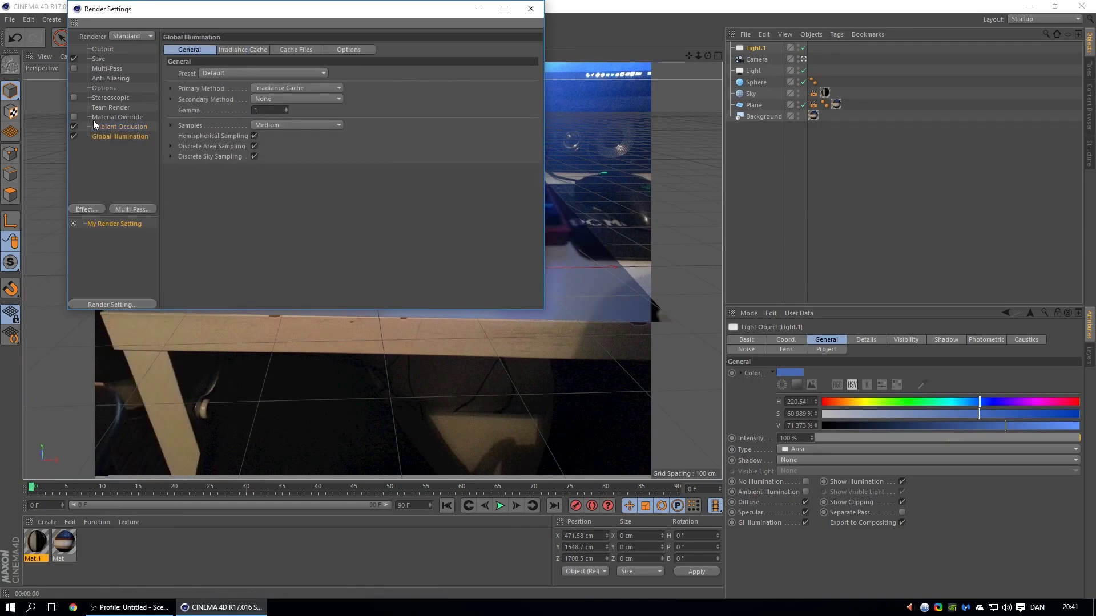
click(129, 137)
click(242, 50)
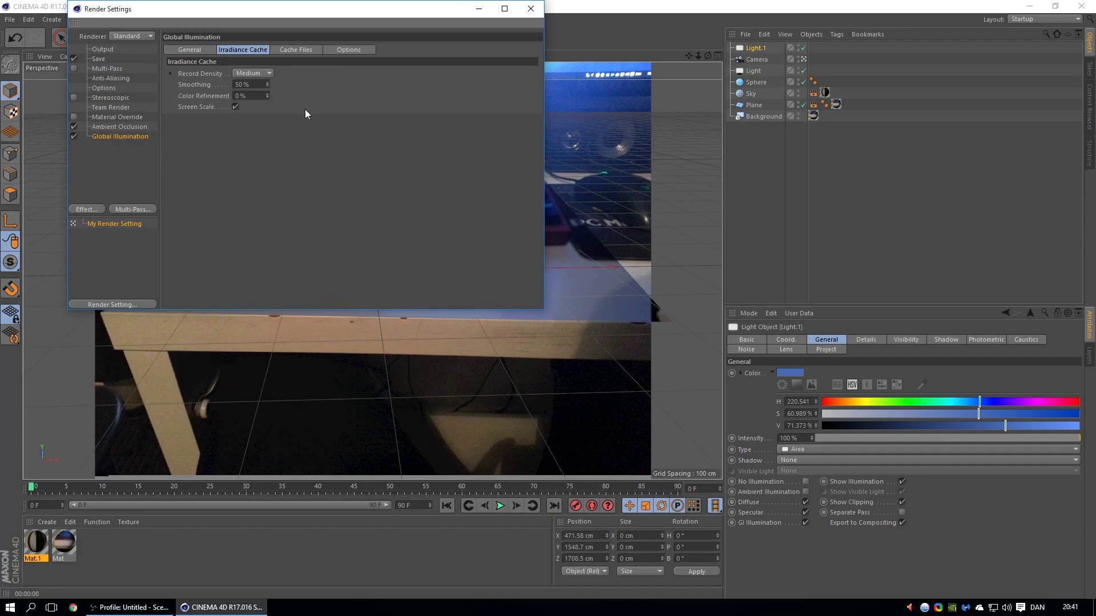
click(257, 74)
click(530, 10)
click(262, 42)
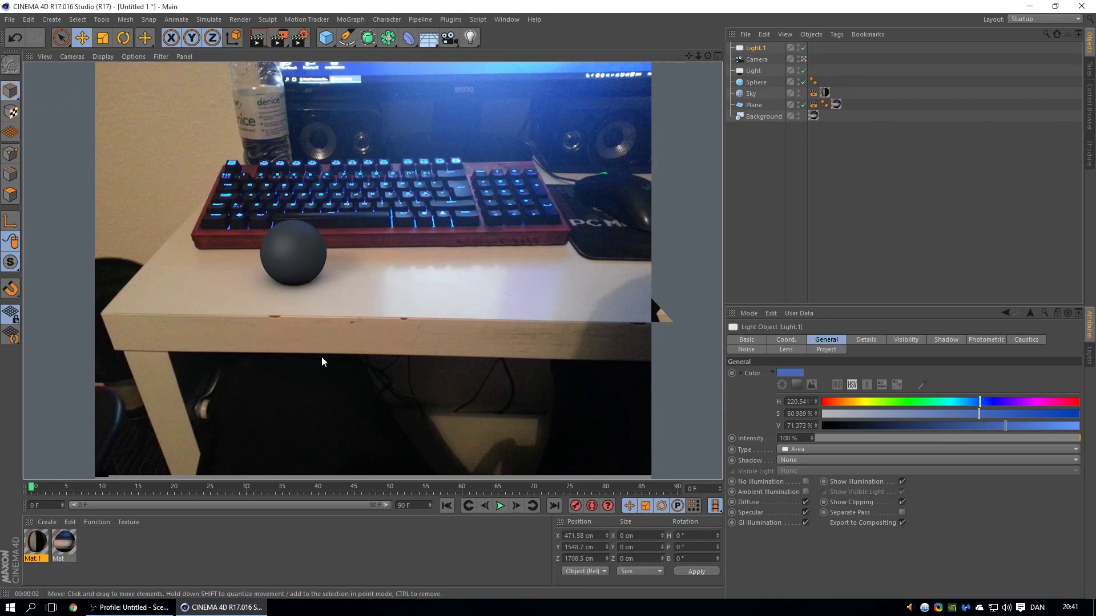
Create material Mat.2 and add a low-strength Reflection (Legacy) layer to its reflectance.
double_click(122, 552)
double_click(29, 548)
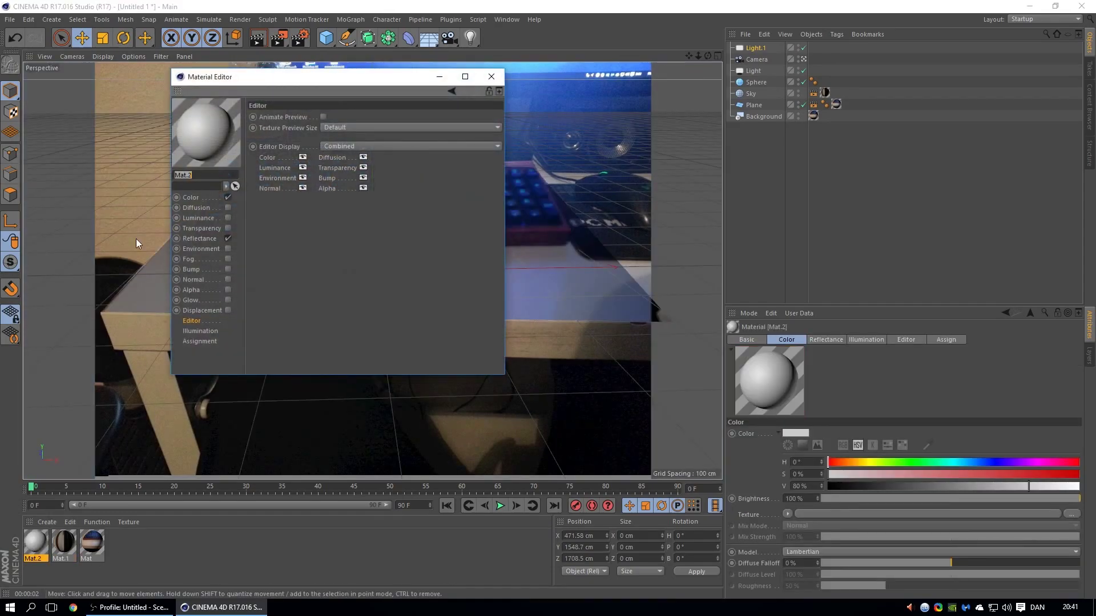
click(199, 198)
click(217, 239)
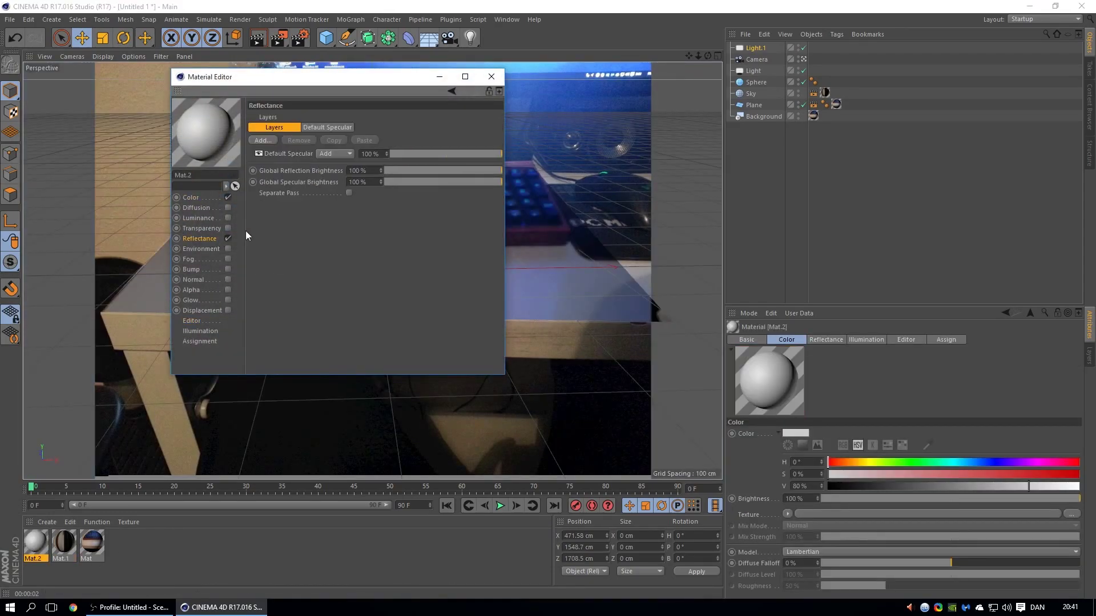
click(203, 198)
click(210, 237)
click(264, 140)
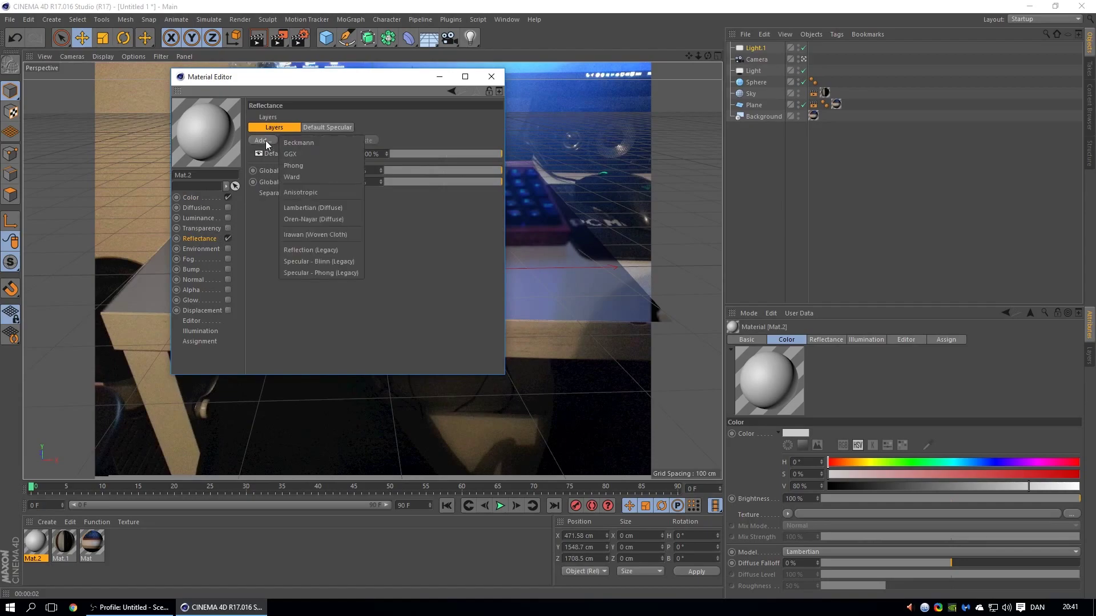
click(317, 250)
click(398, 153)
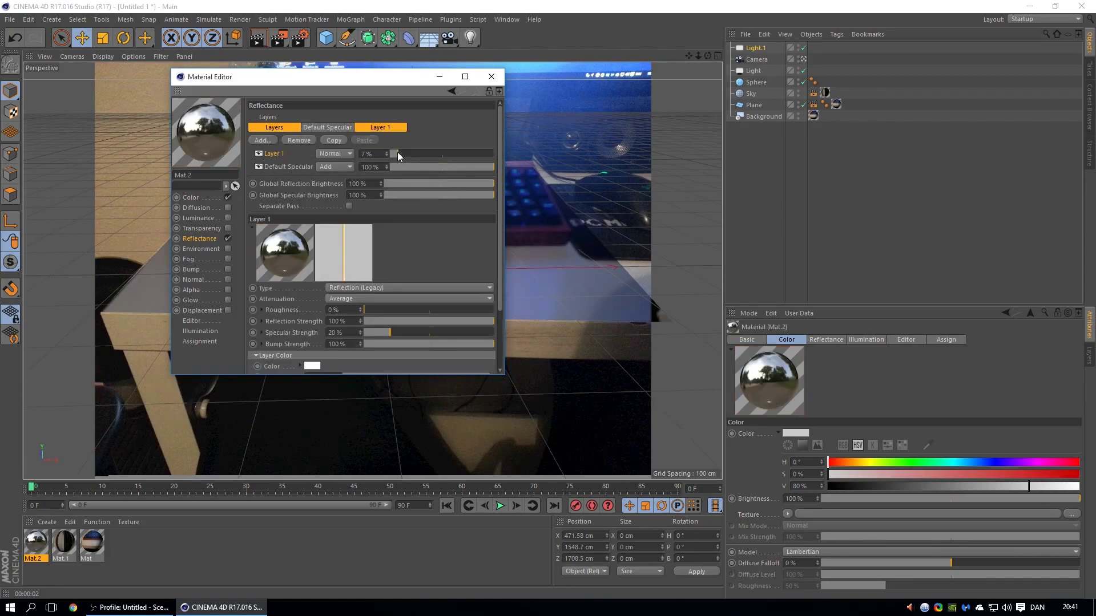
drag(397, 153, 394, 150)
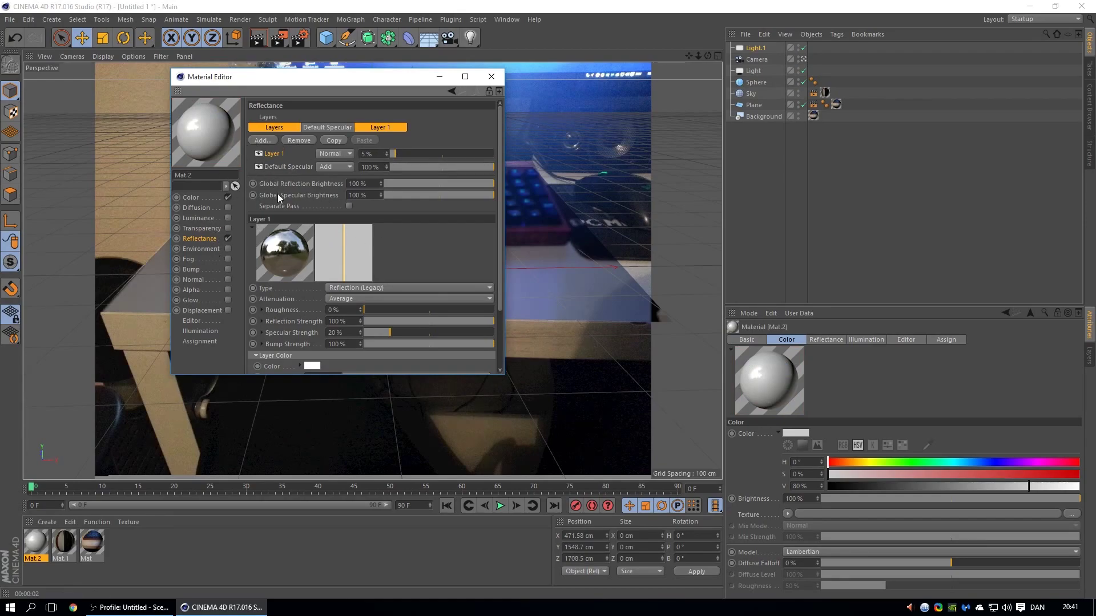
Set the reflection layer's Fresnel to Dielectric and raise its index of refraction.
drag(501, 261, 501, 345)
click(289, 360)
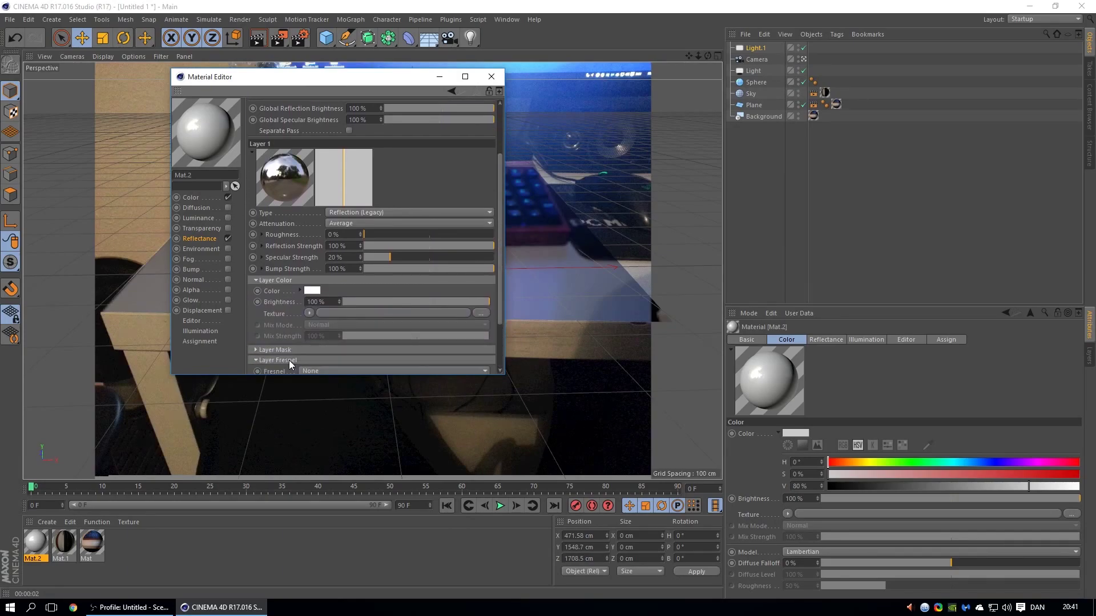
click(313, 303)
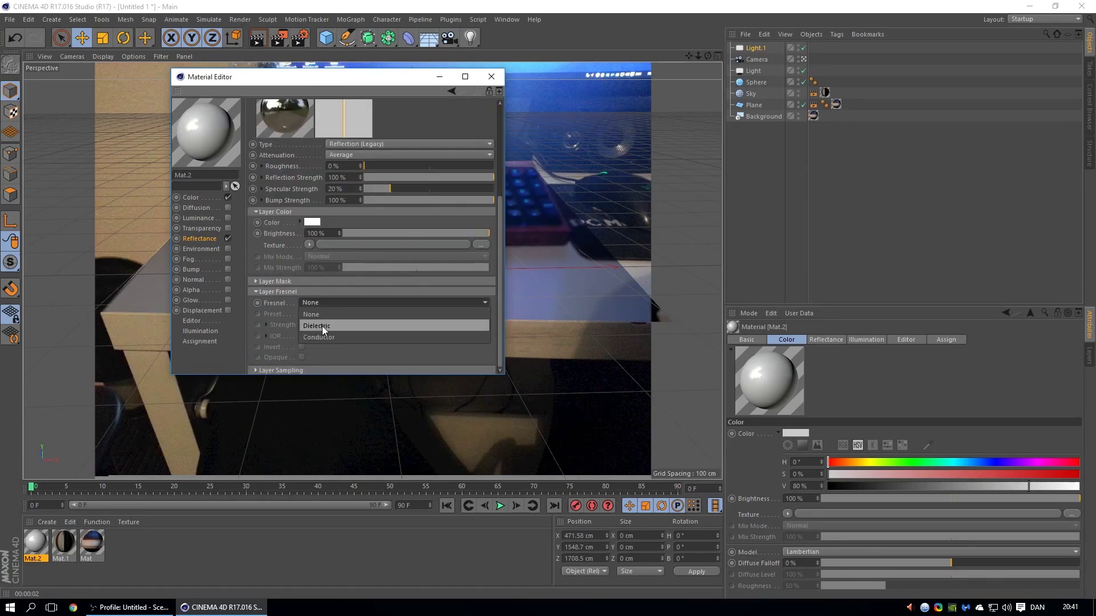
click(322, 326)
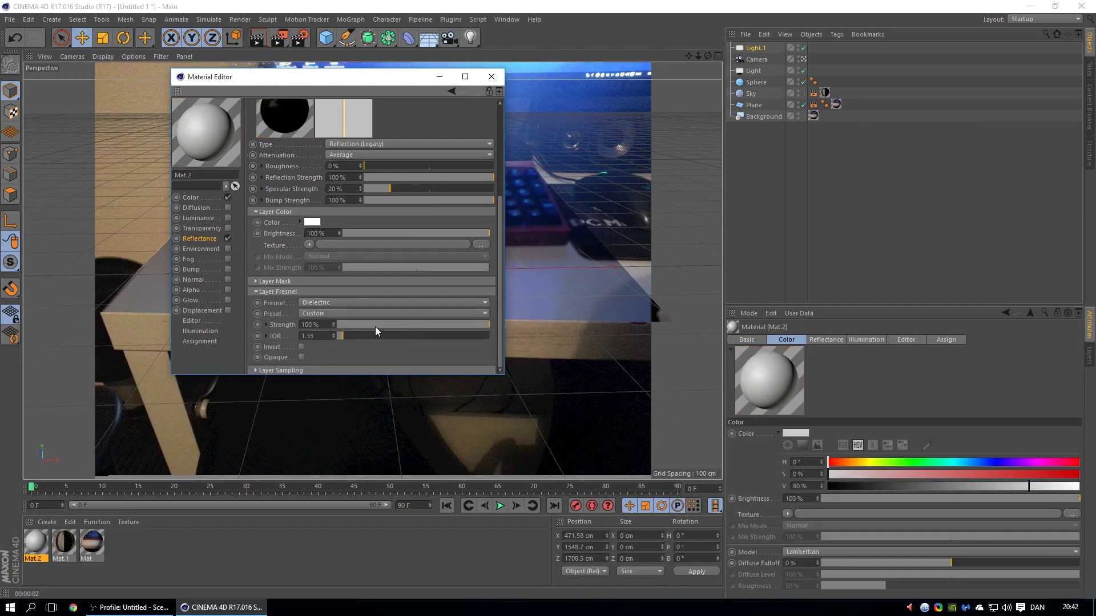
drag(356, 341, 446, 338)
Apply Mat.2 to the sphere and render a preview.
click(490, 78)
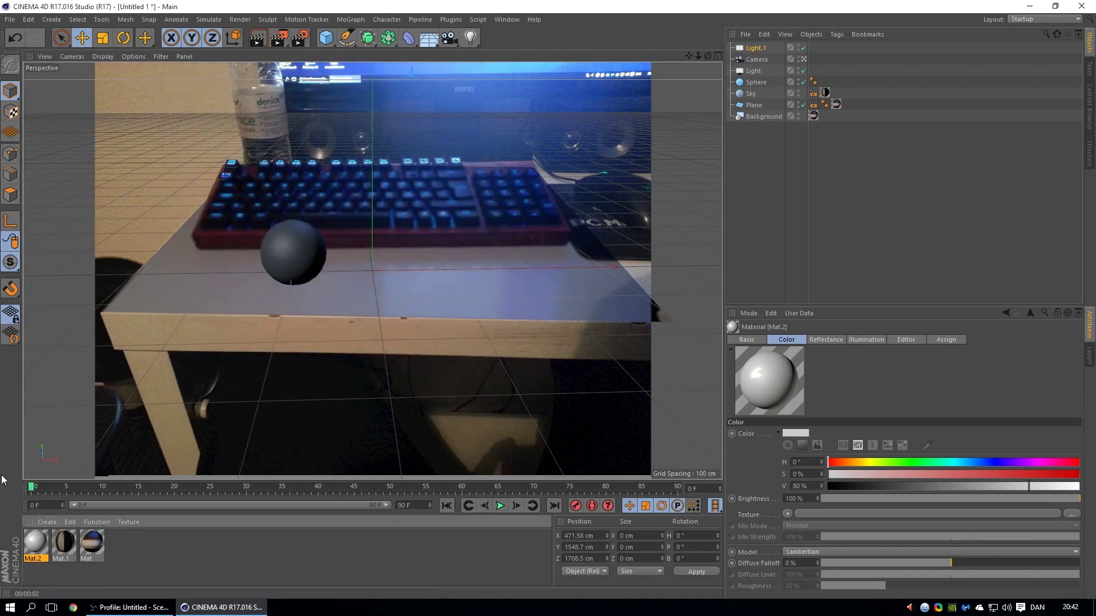
drag(32, 542, 280, 251)
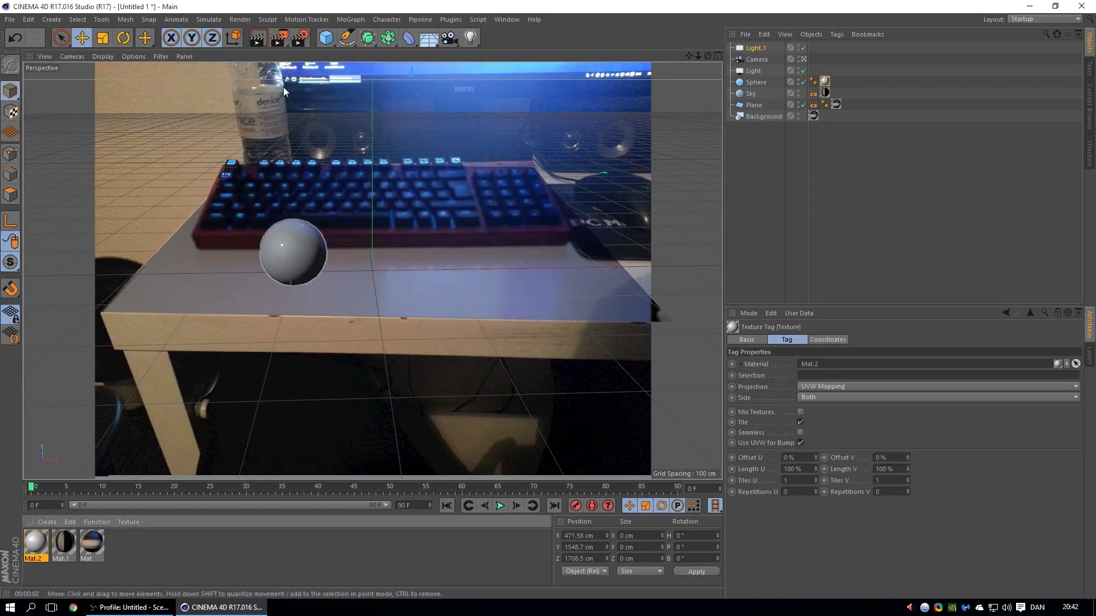
click(258, 39)
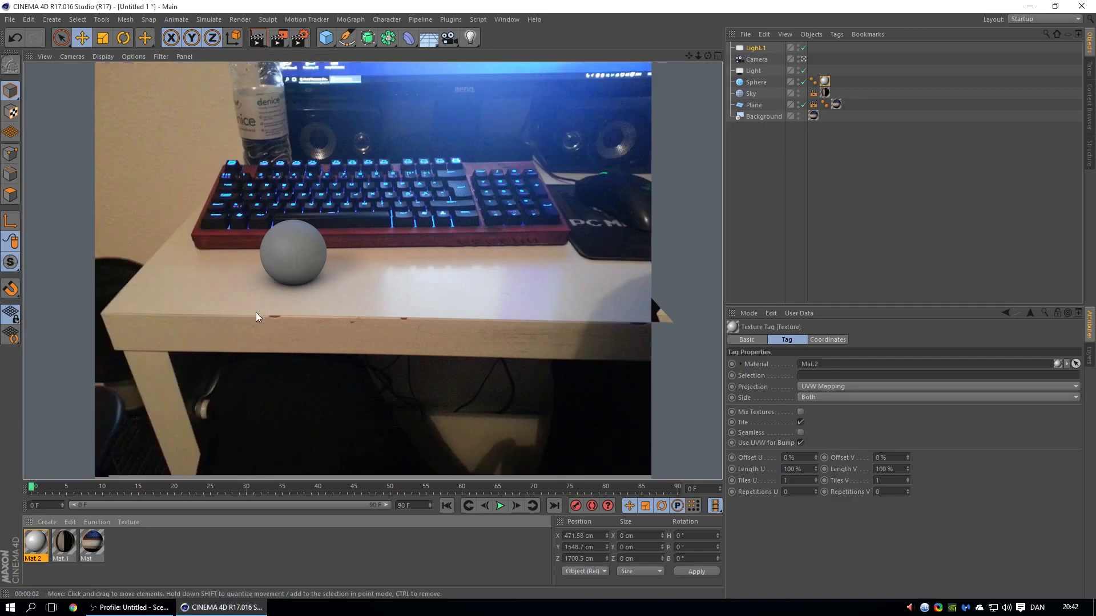
Add a MoText object, shrink it and place it next to the sphere.
click(344, 20)
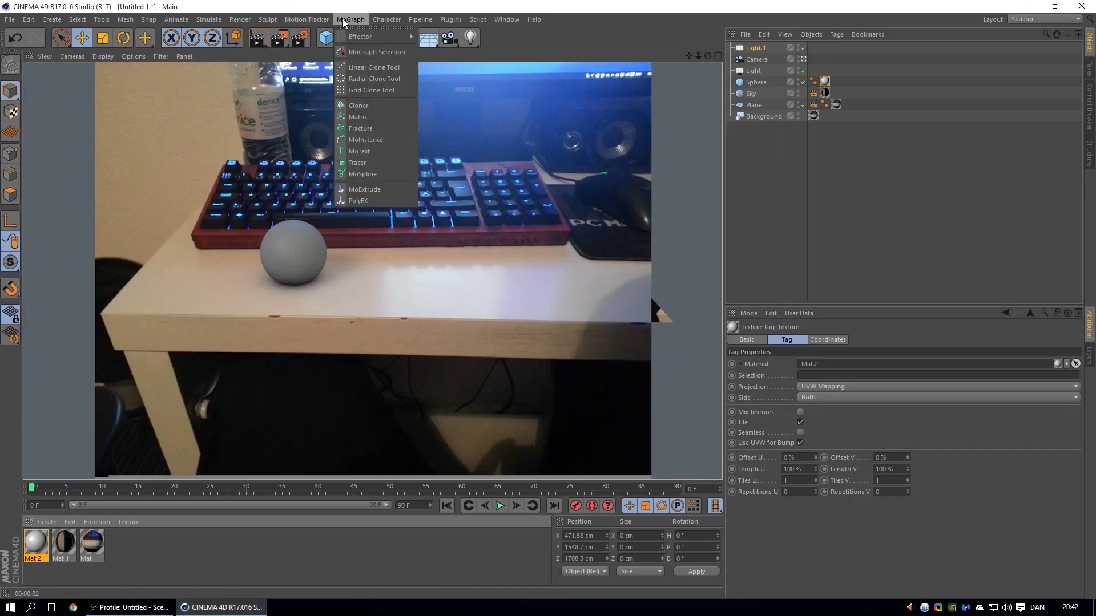
click(360, 151)
drag(460, 267, 408, 266)
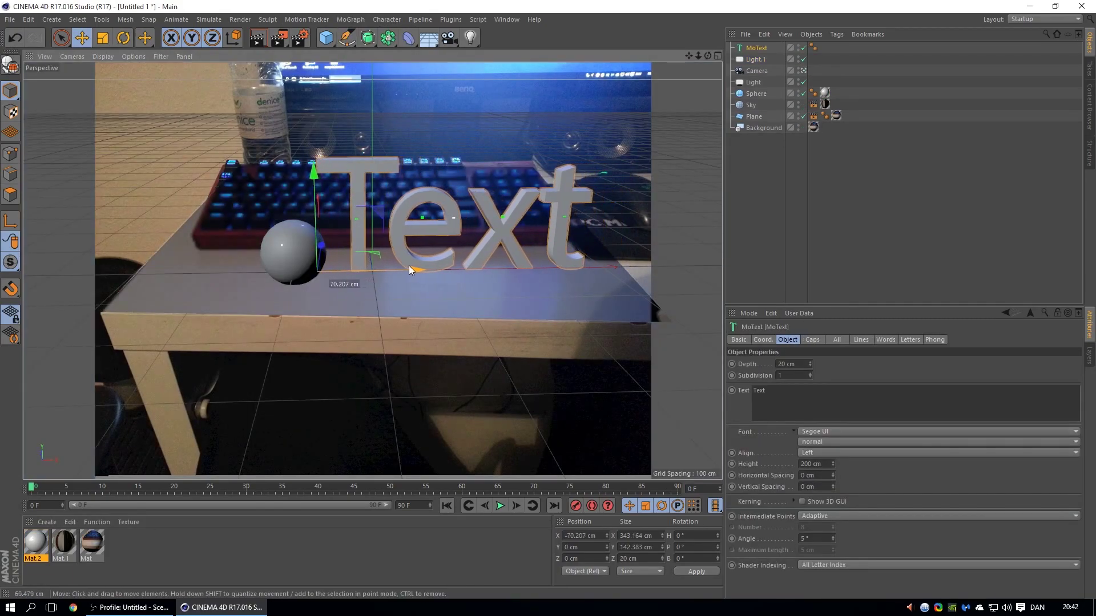
click(103, 39)
drag(368, 224, 320, 215)
click(83, 38)
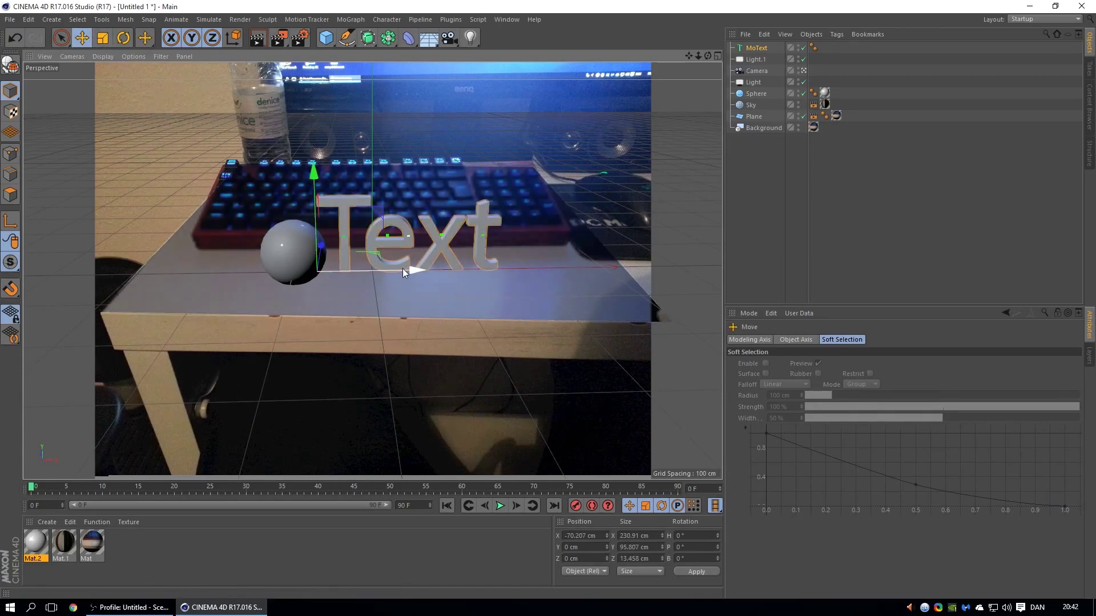
drag(403, 268, 422, 270)
Set the MoText font to Segoe UI Black Italic and replace its text with the name.
double_click(423, 271)
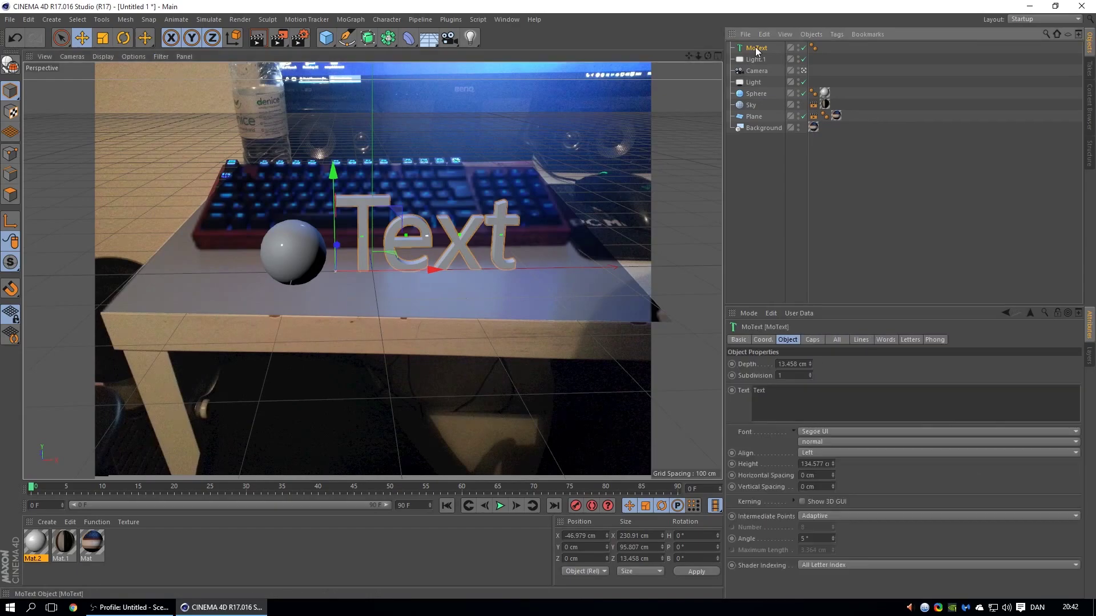
click(809, 431)
click(808, 446)
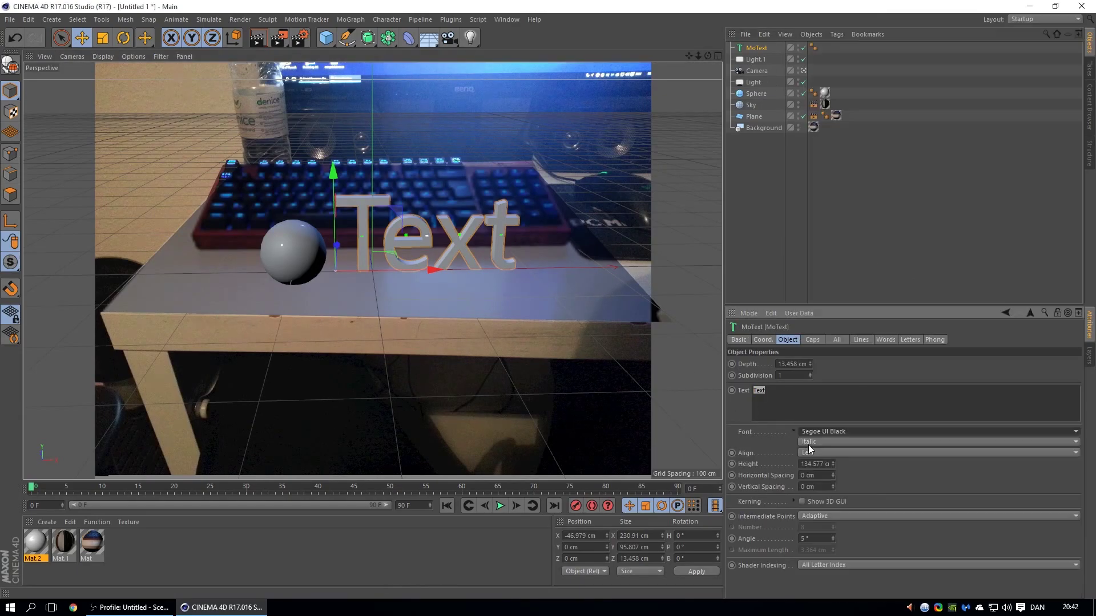
double_click(774, 394)
text(A)
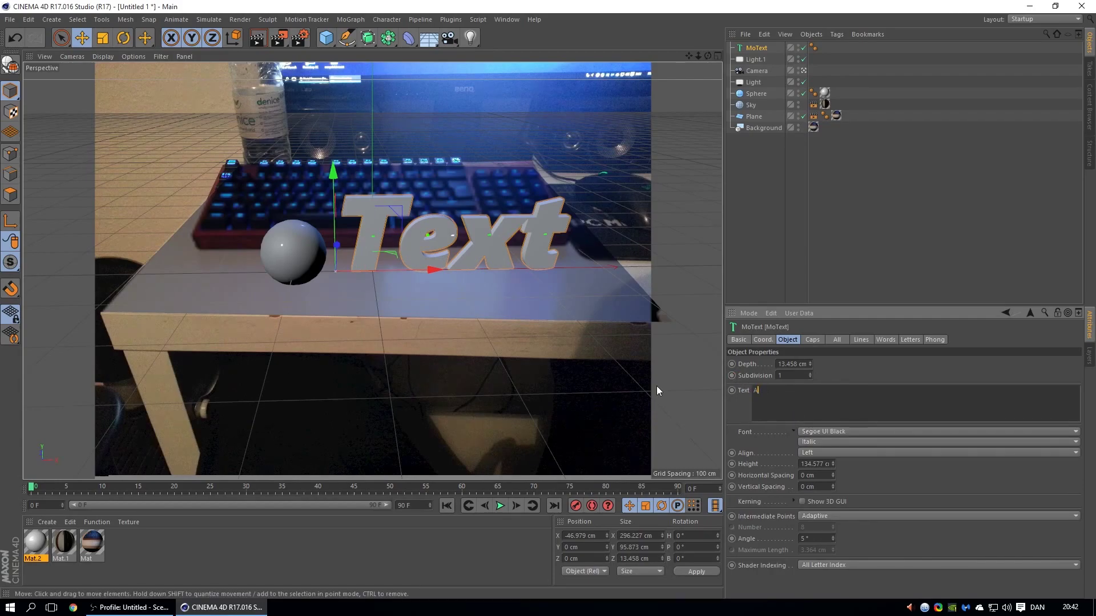
text(MIR)
click(912, 365)
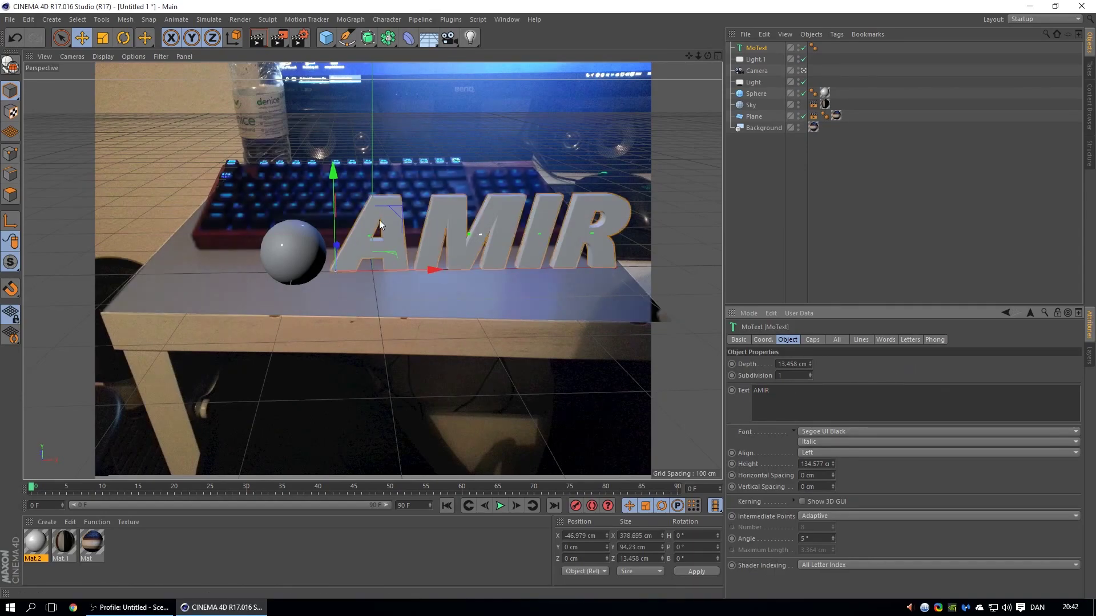
Shrink the text, shift it right, deepen its extrusion to 12.573 cm and render.
key(t)
drag(394, 209, 368, 219)
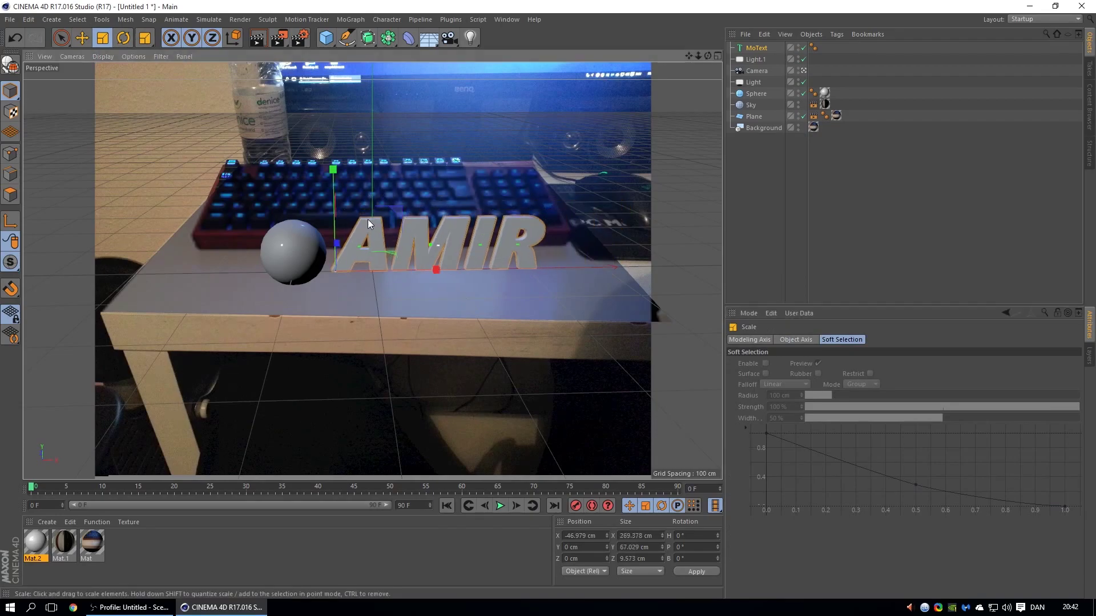
click(82, 39)
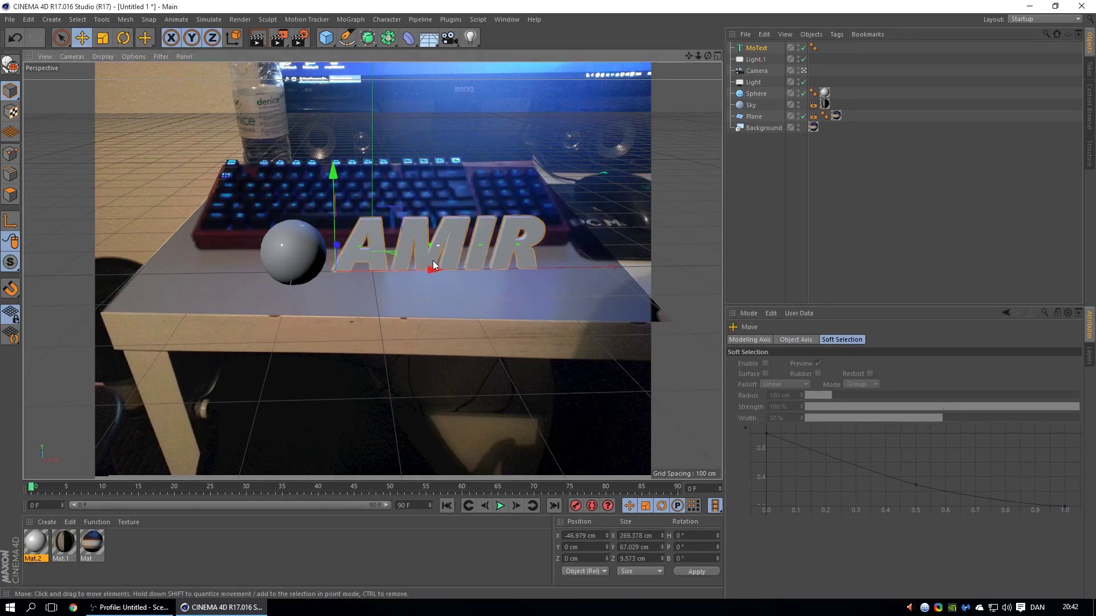
drag(433, 266, 453, 270)
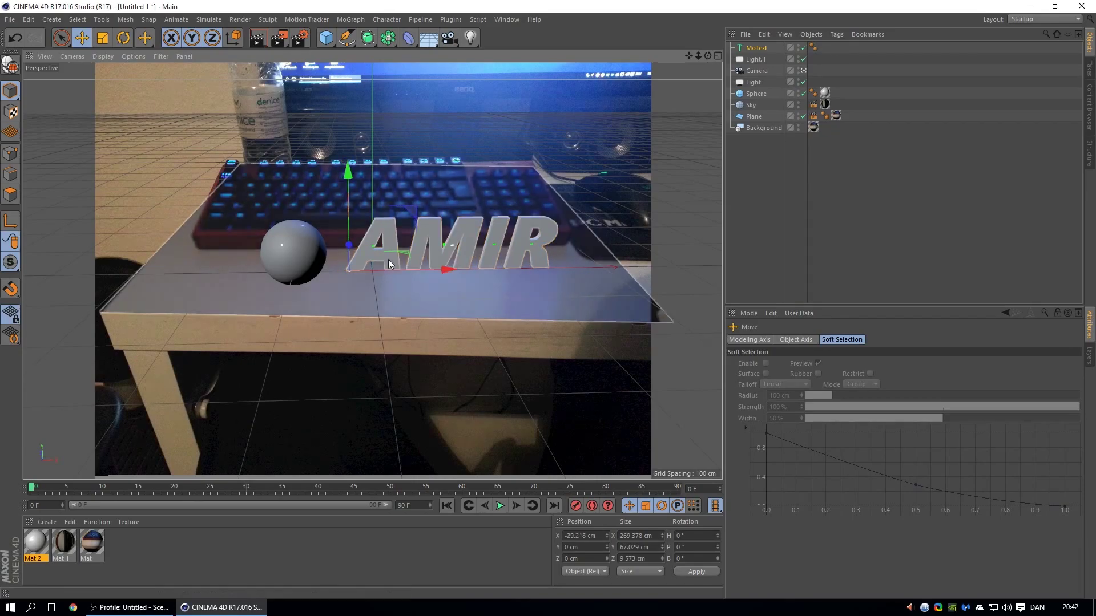
click(759, 48)
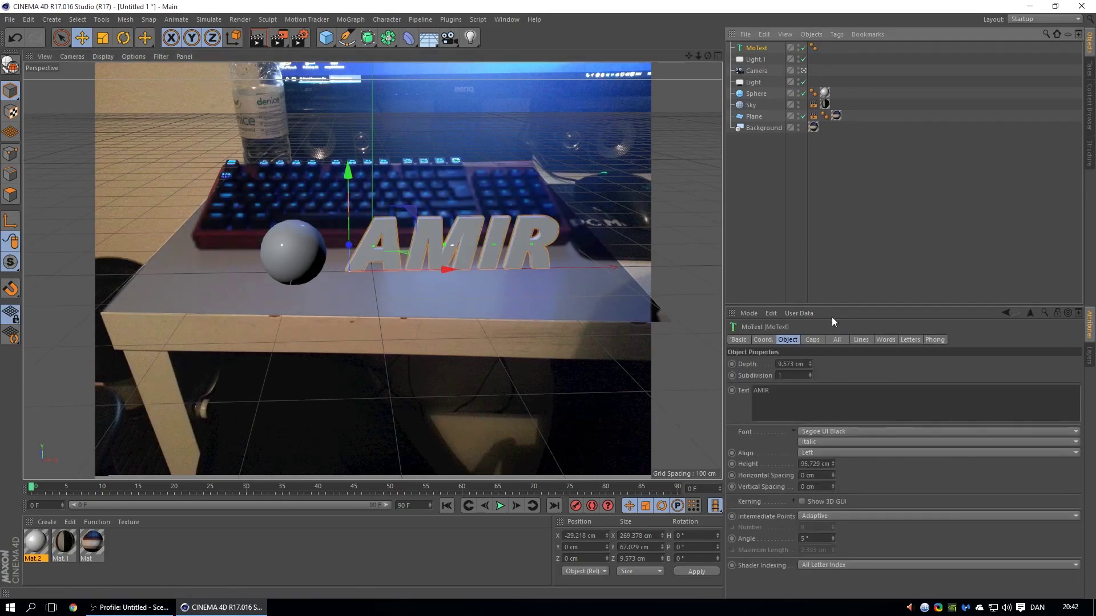
click(810, 361)
click(809, 361)
click(810, 361)
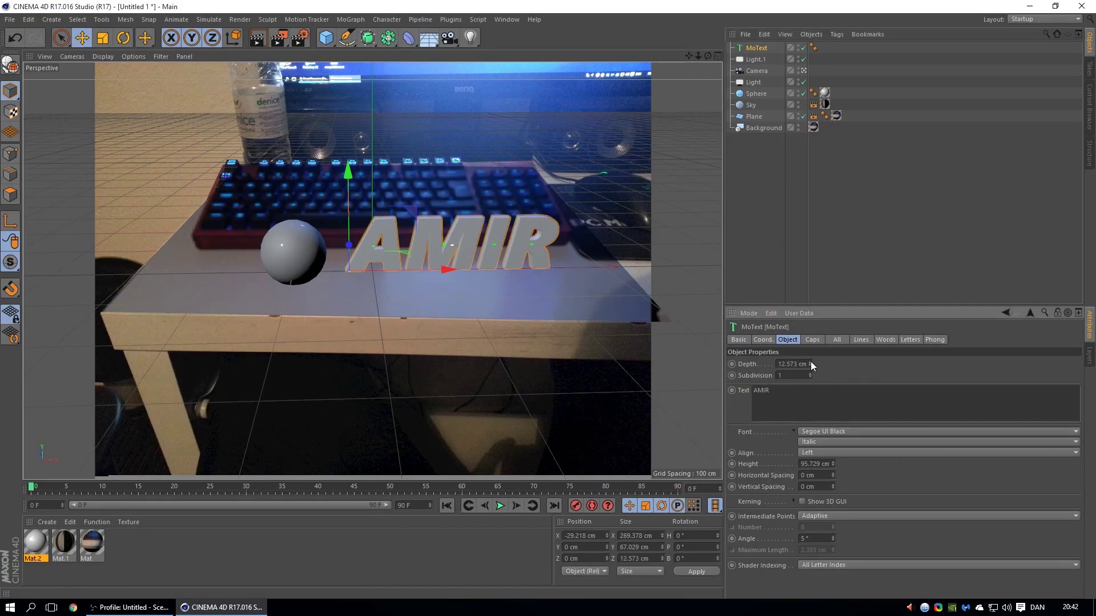
click(257, 38)
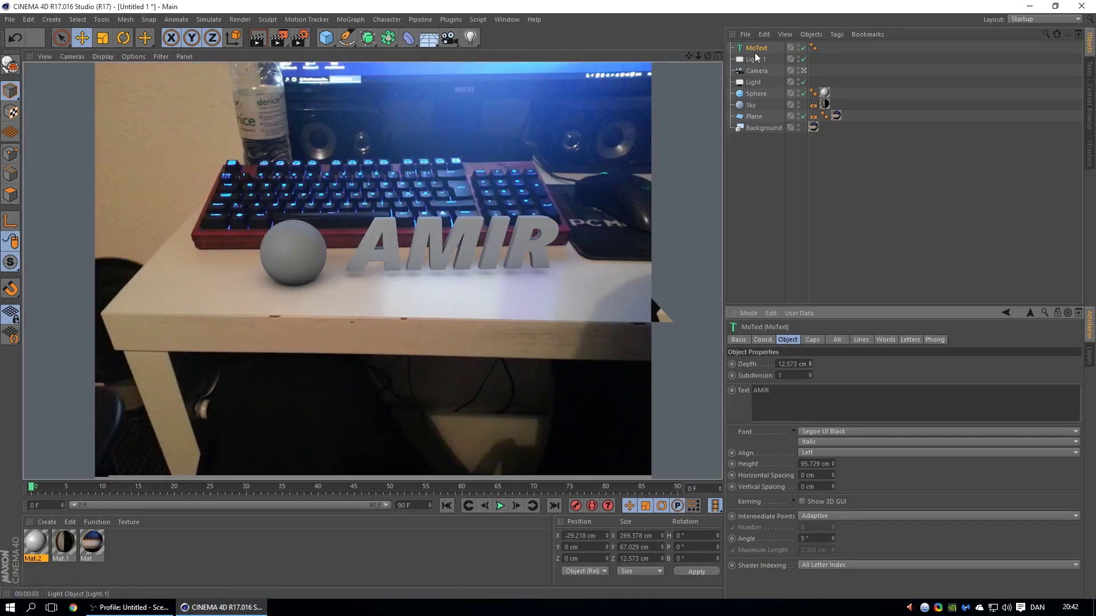
Lower the text onto the desk, apply Mat.2 to it and move it further back.
drag(349, 174, 343, 177)
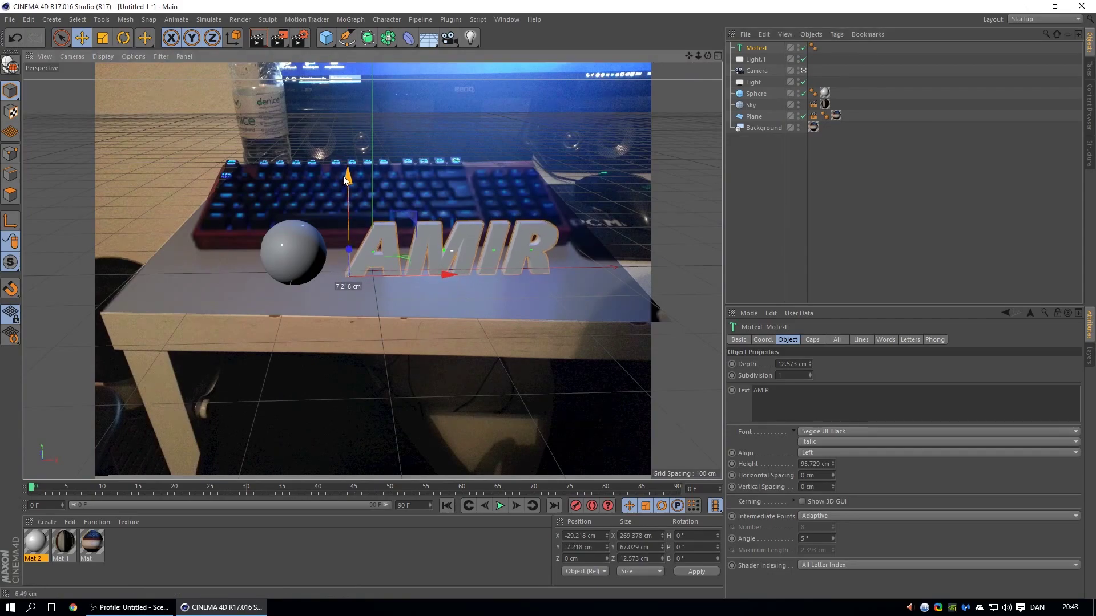
click(258, 40)
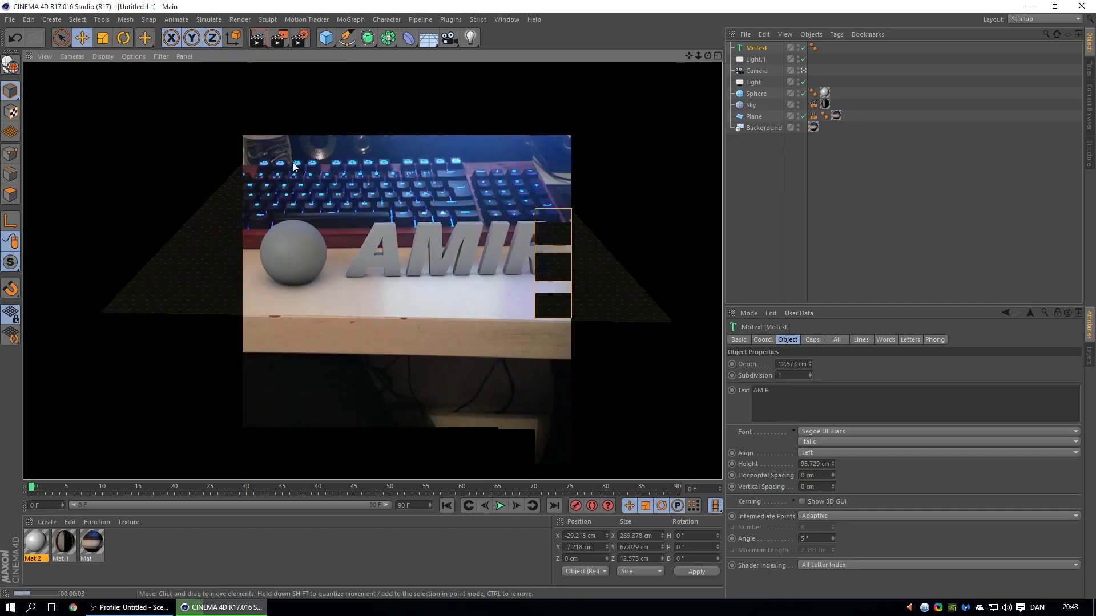
drag(33, 543, 763, 50)
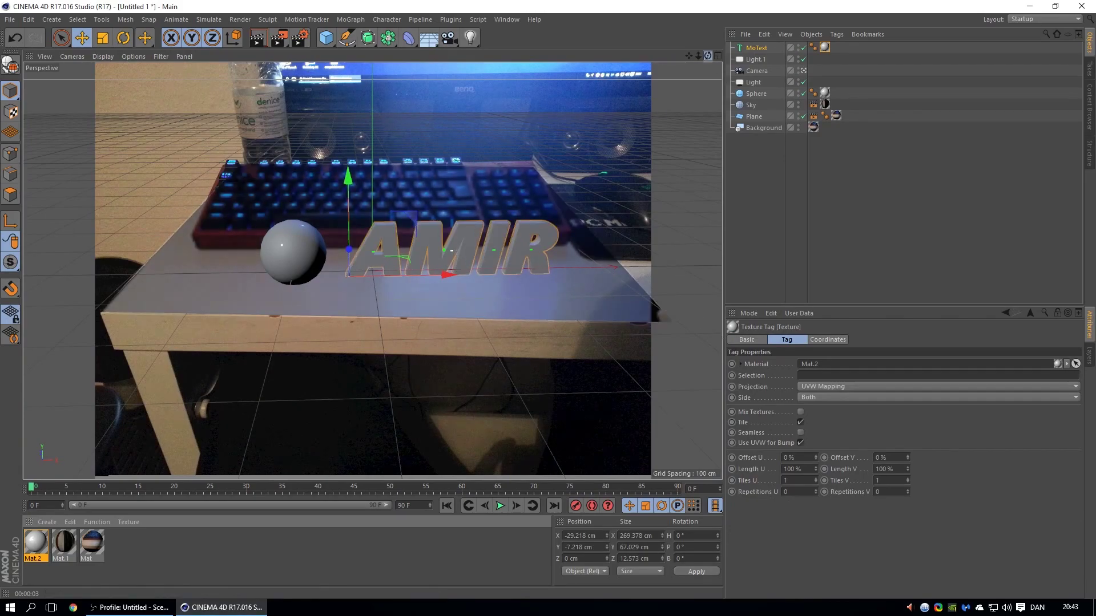
alt+drag(371, 285, 399, 254)
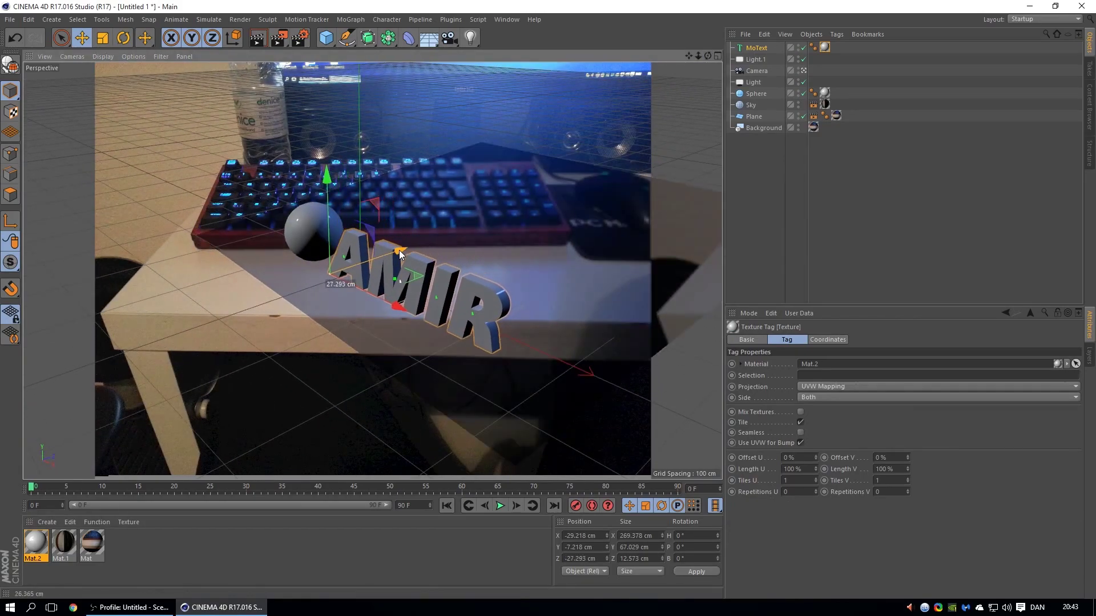
click(36, 488)
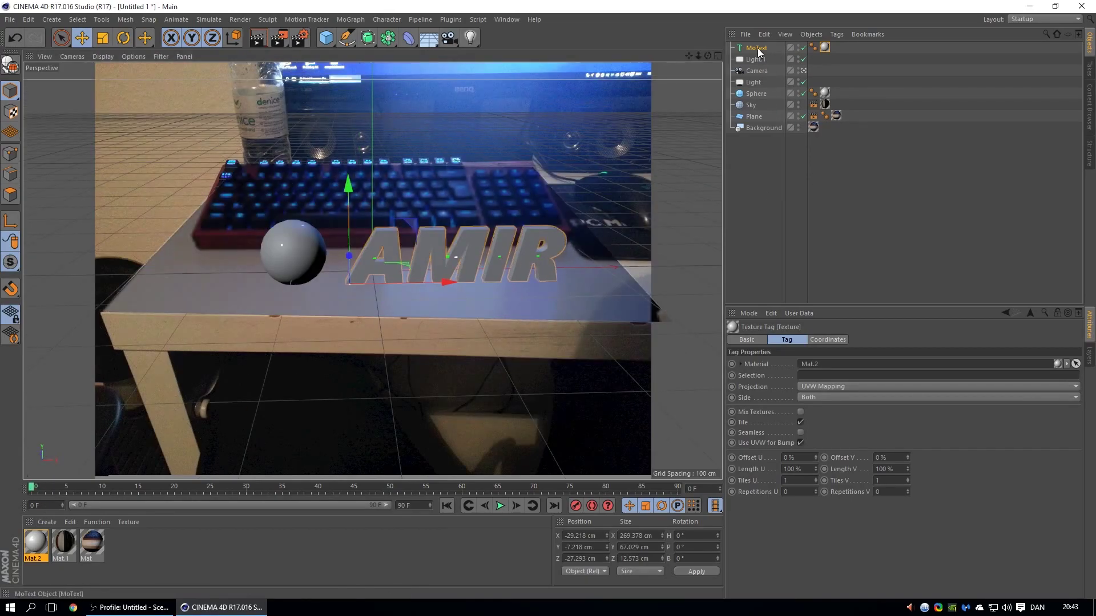
Deepen the text extrusion to 24.573 cm, lower it to Y -11.507 cm and render.
click(816, 293)
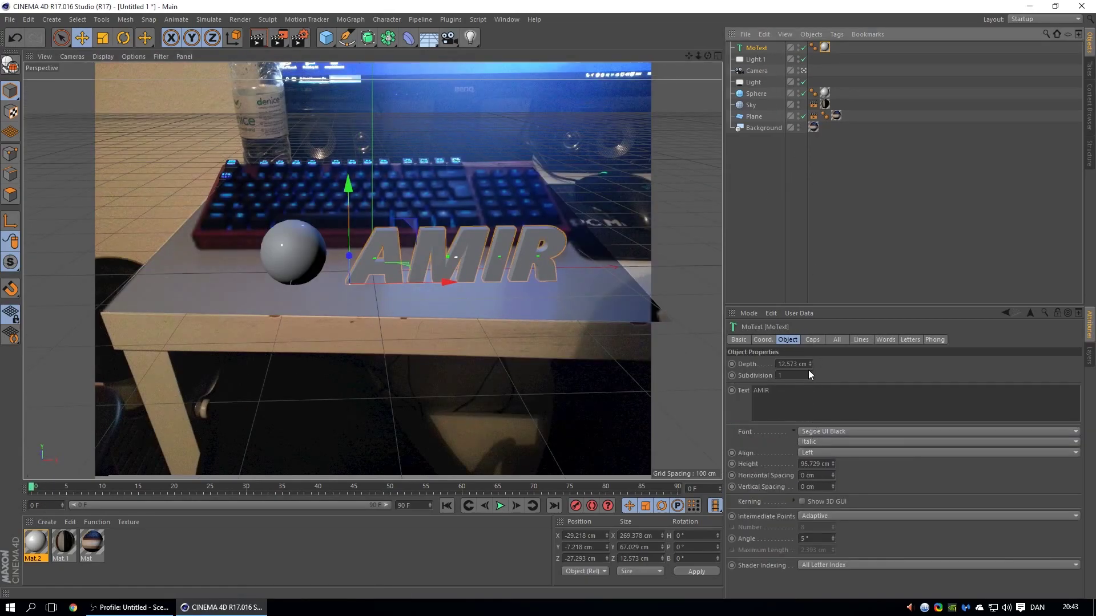
drag(809, 363, 809, 362)
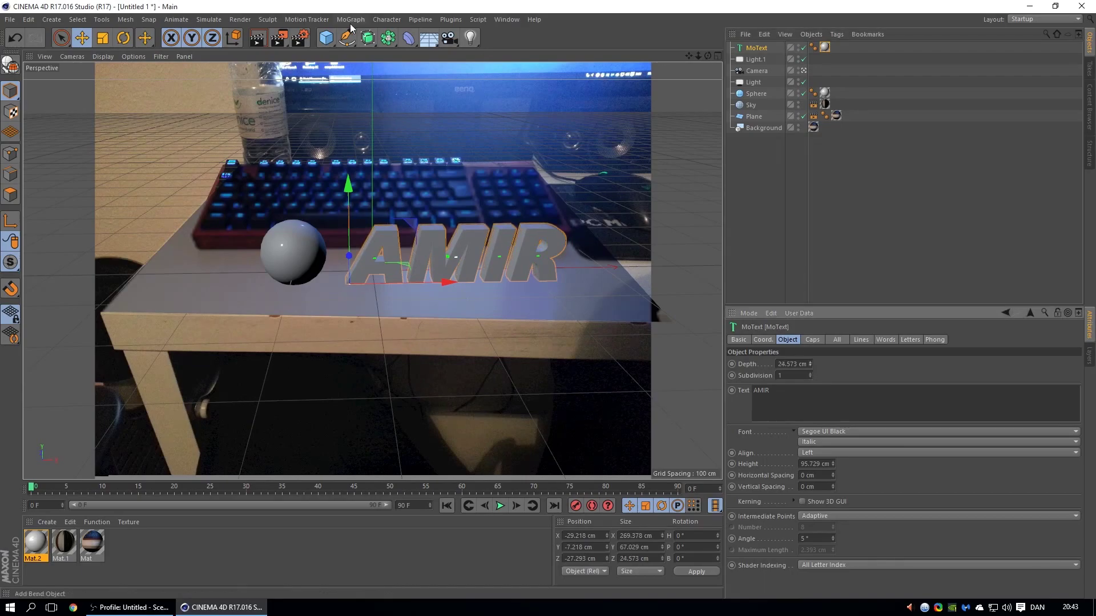
click(256, 38)
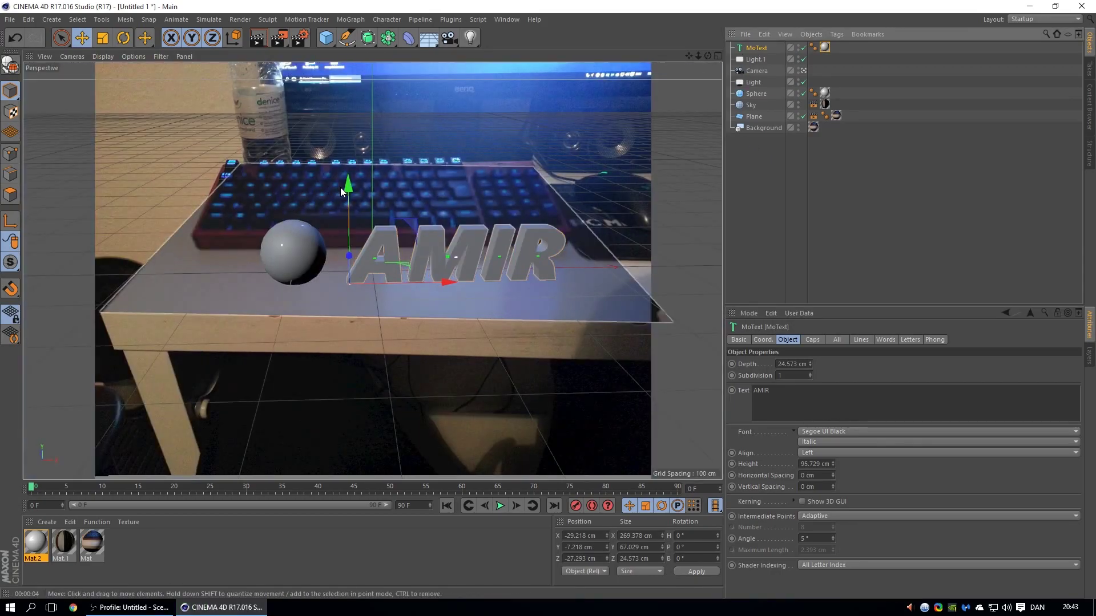
drag(342, 191, 339, 193)
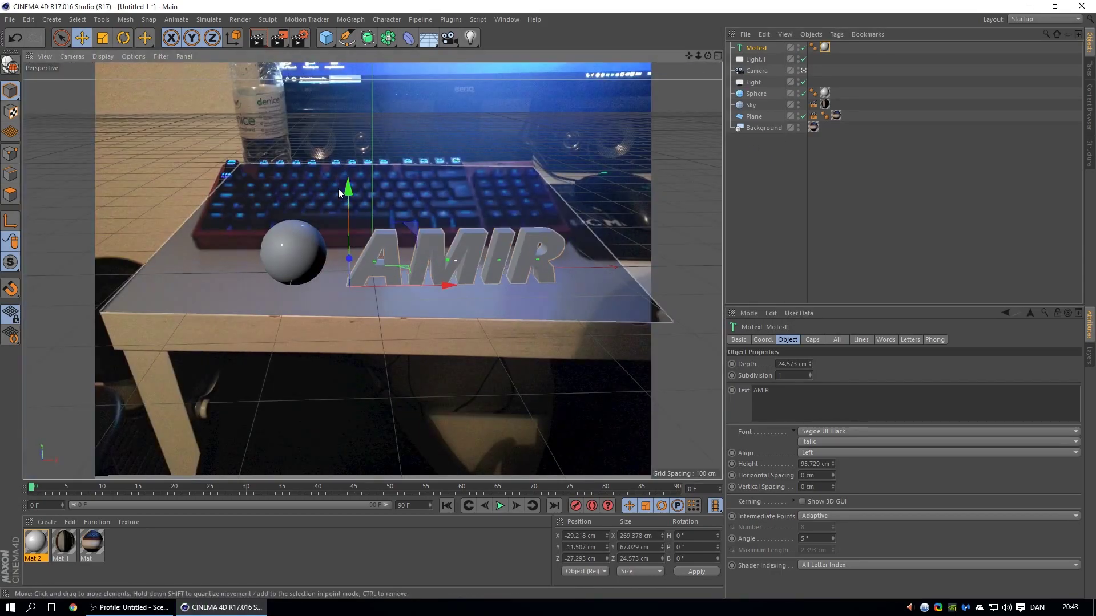
click(258, 39)
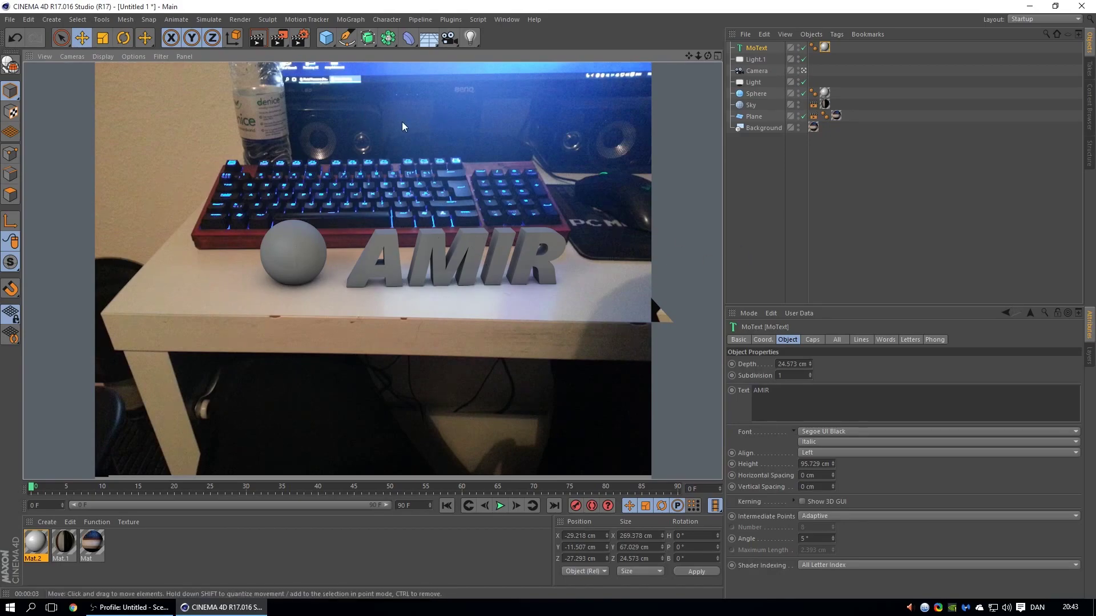
Brighten Light.1's blue to 100% value and render a preview.
click(755, 61)
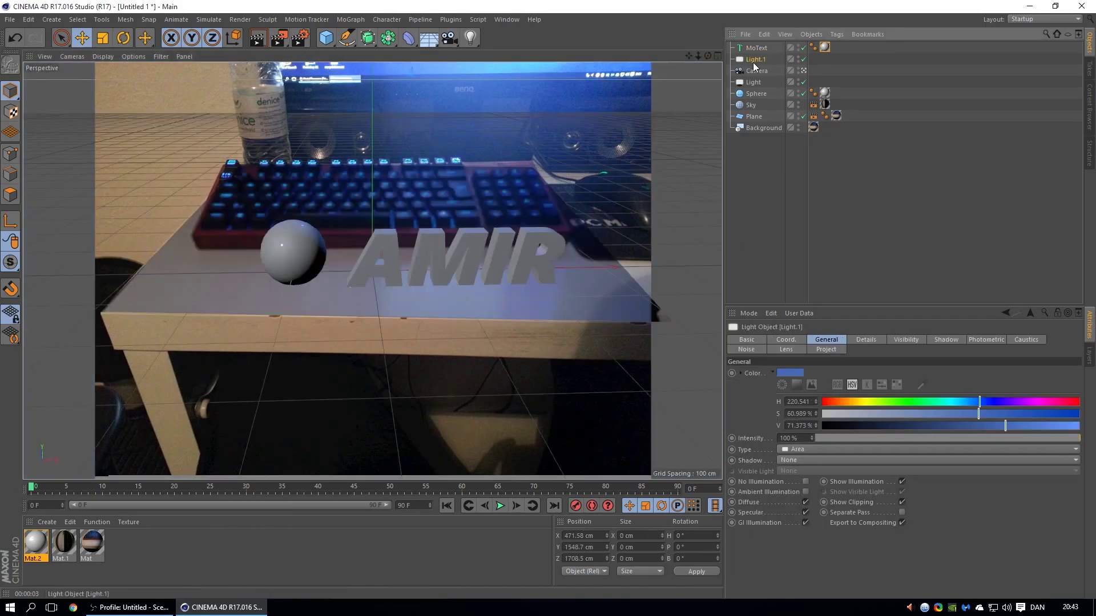
drag(1005, 425, 1090, 427)
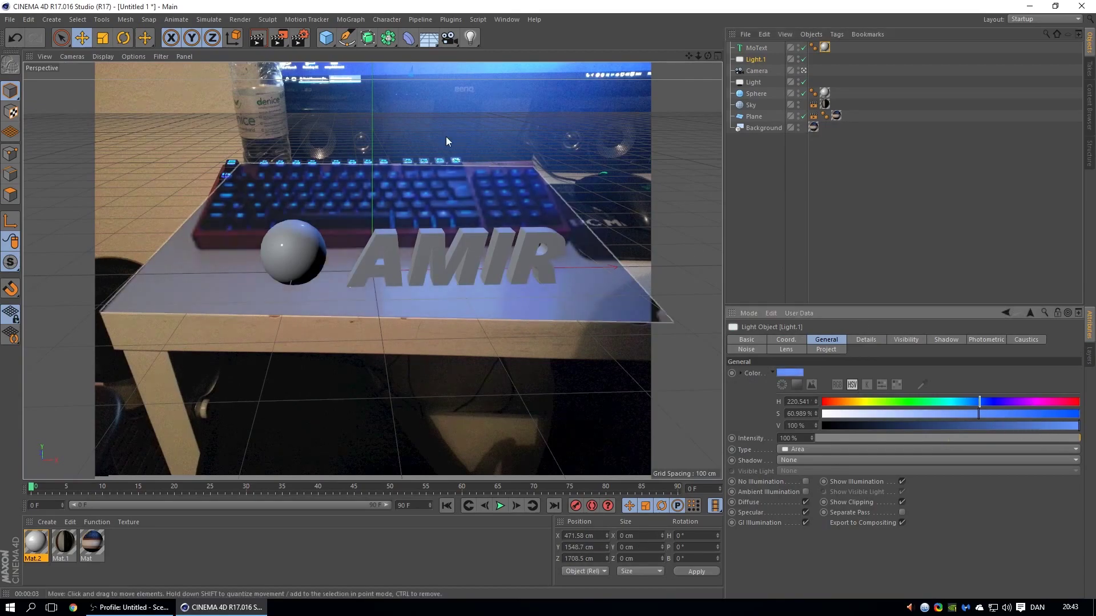
key(ctrl+r)
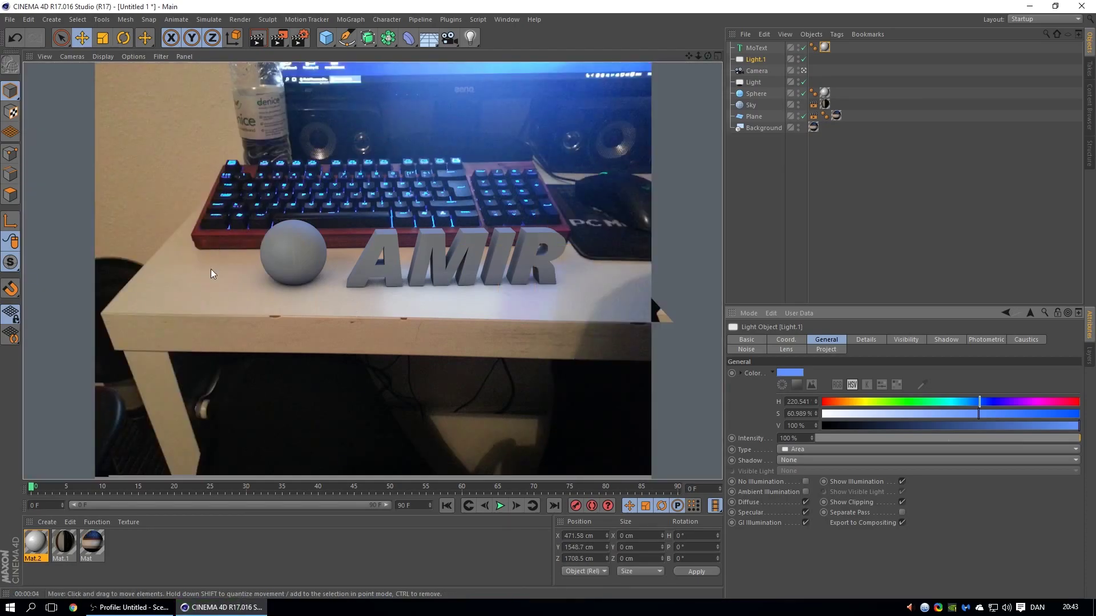
Tint Light with a grey sampled from the desk, render, then bring OBS to the front.
click(753, 81)
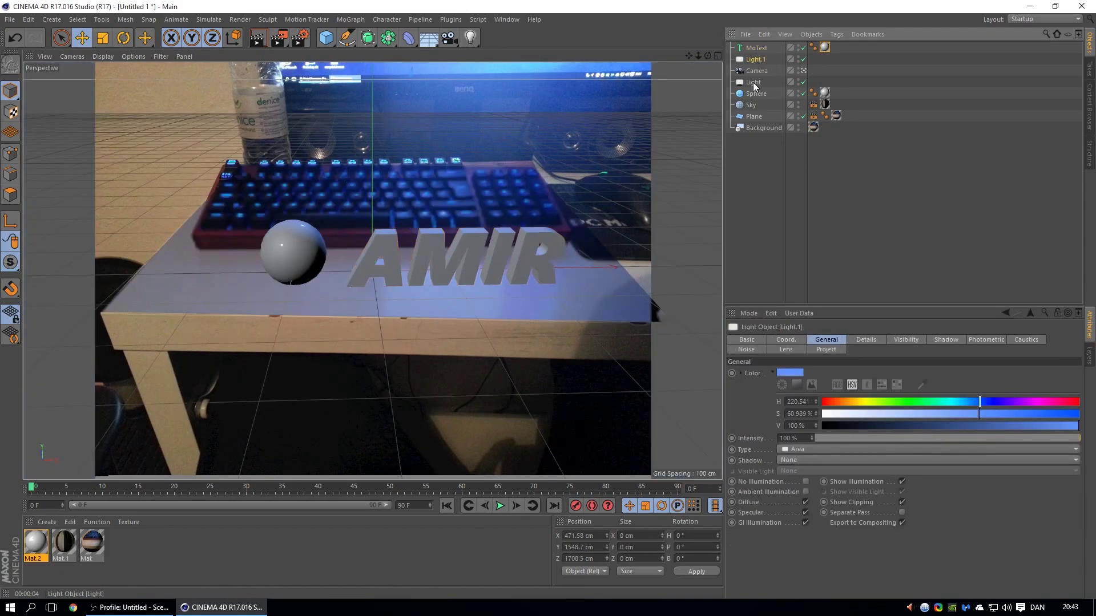
click(789, 373)
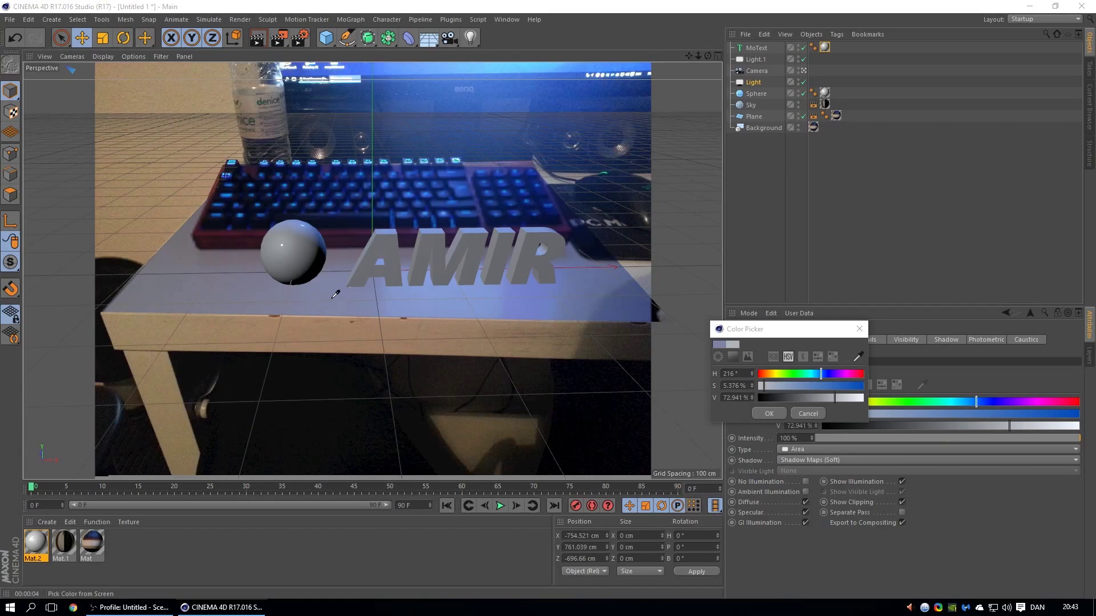
click(817, 414)
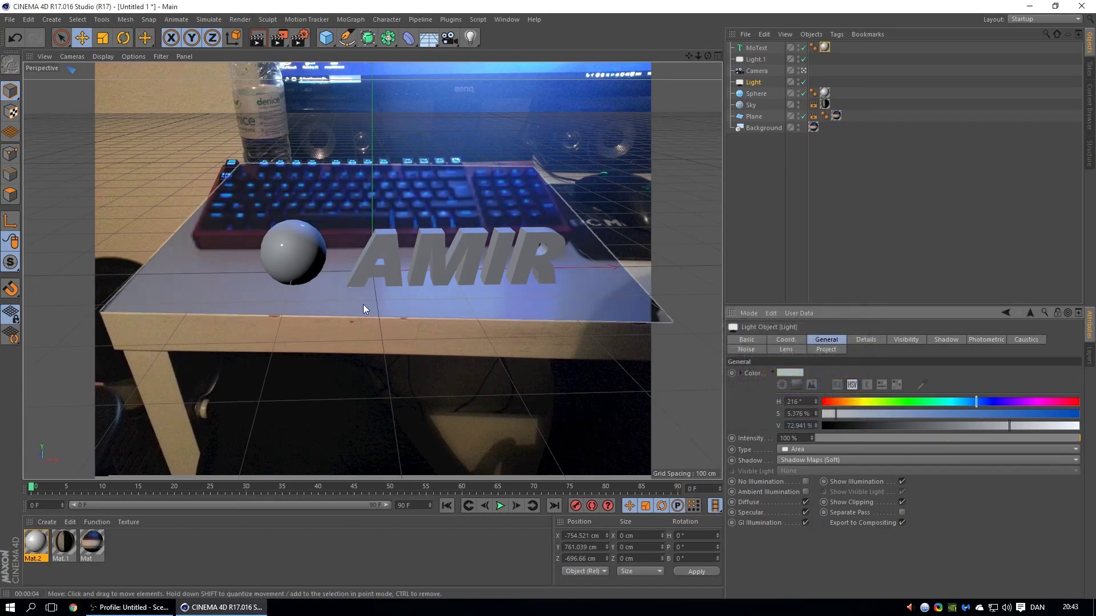
click(768, 222)
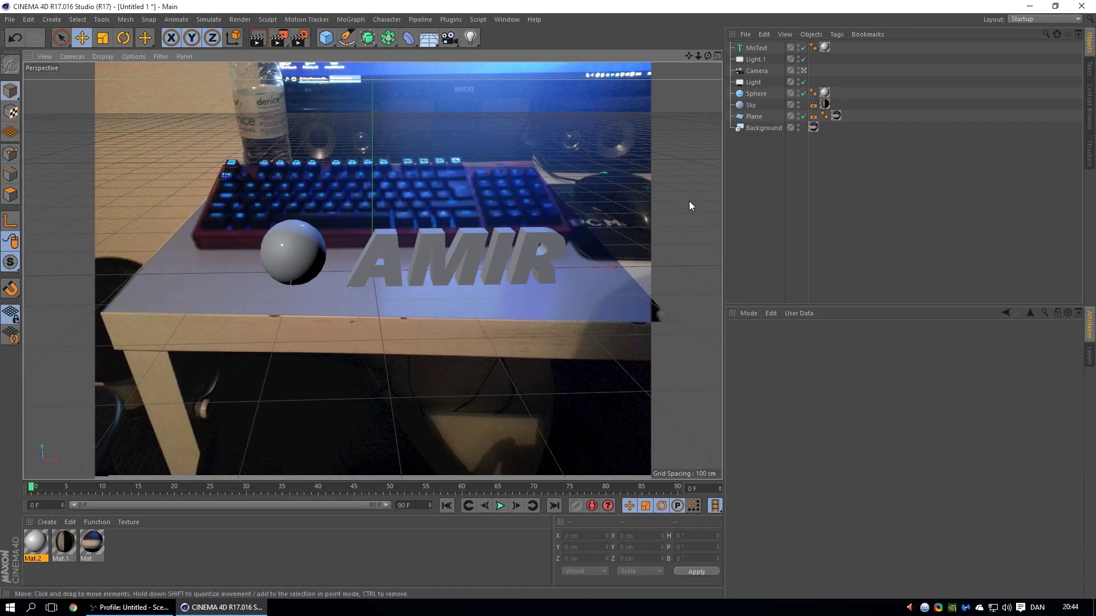
click(754, 82)
click(791, 373)
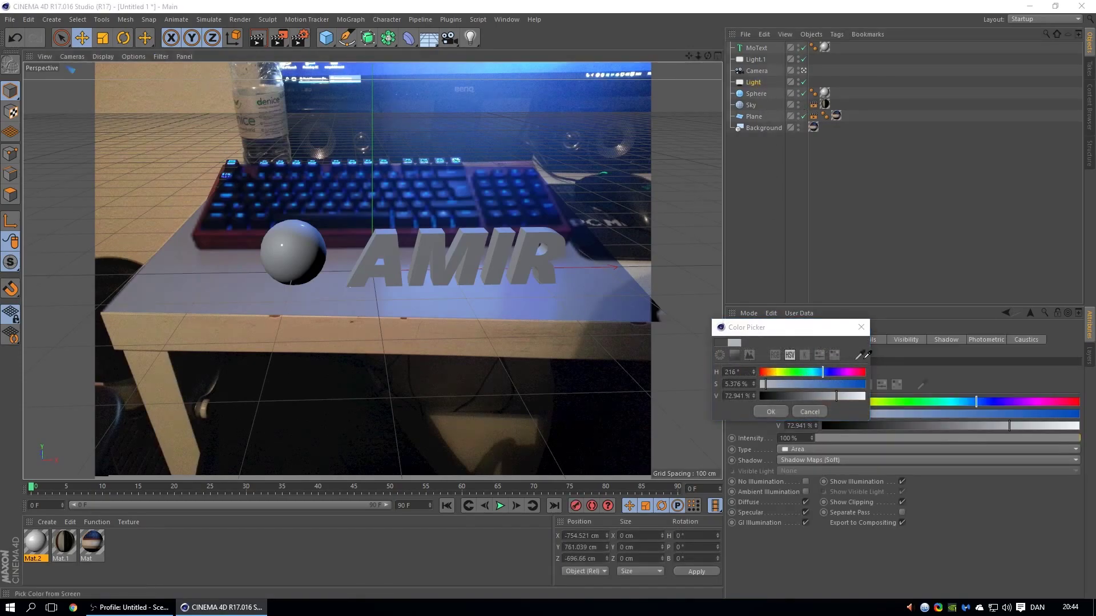
click(860, 355)
click(643, 266)
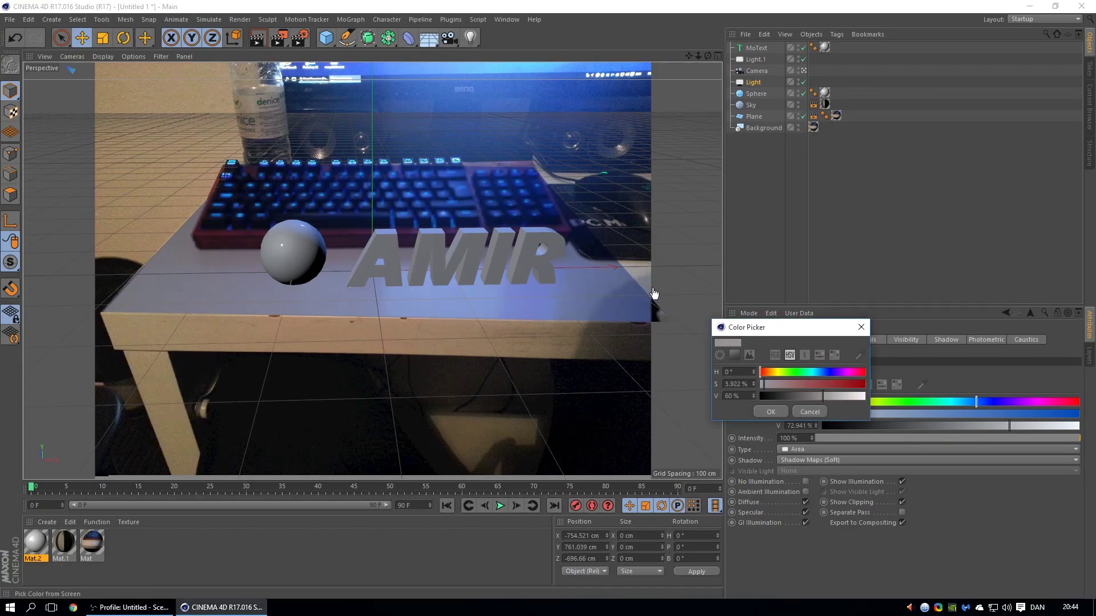
click(767, 410)
click(263, 39)
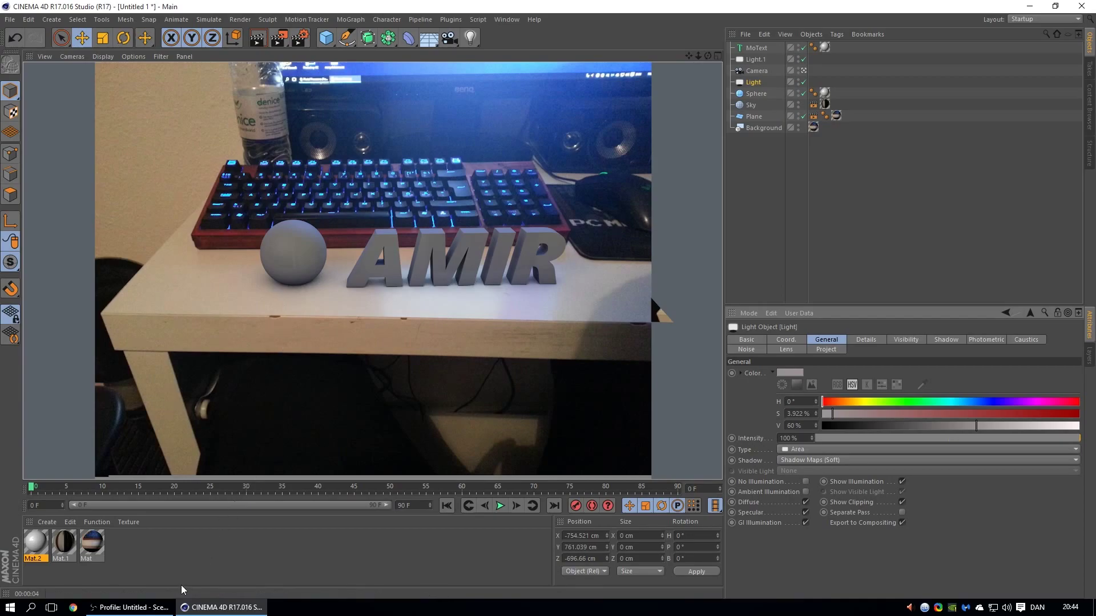
click(163, 608)
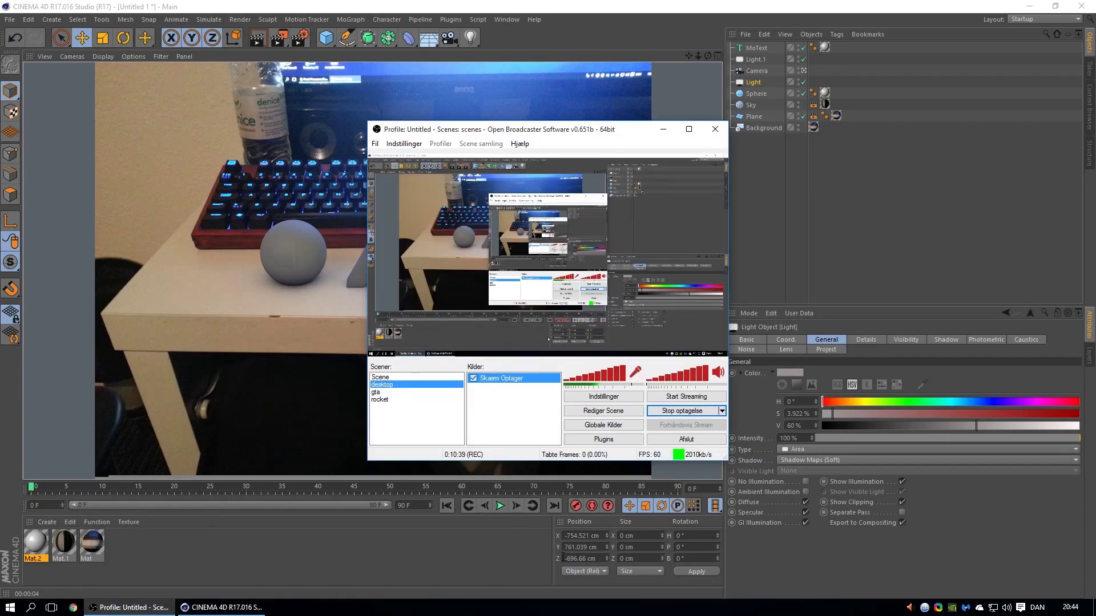